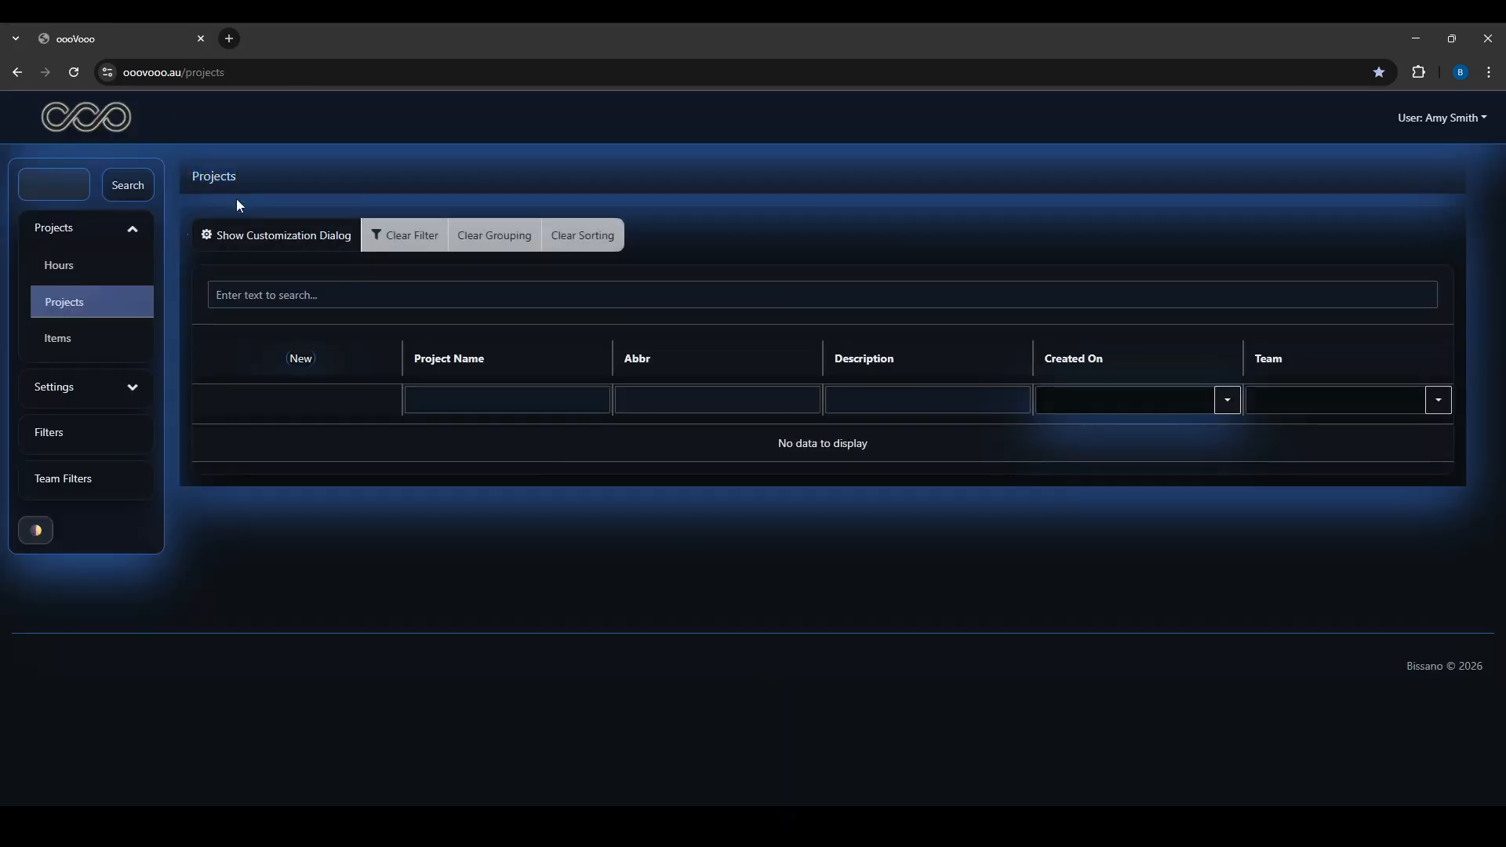
# Go through Settings and Users to the User Groups page listing Admin and User
pyautogui.click(83, 389)
pyautogui.click(66, 384)
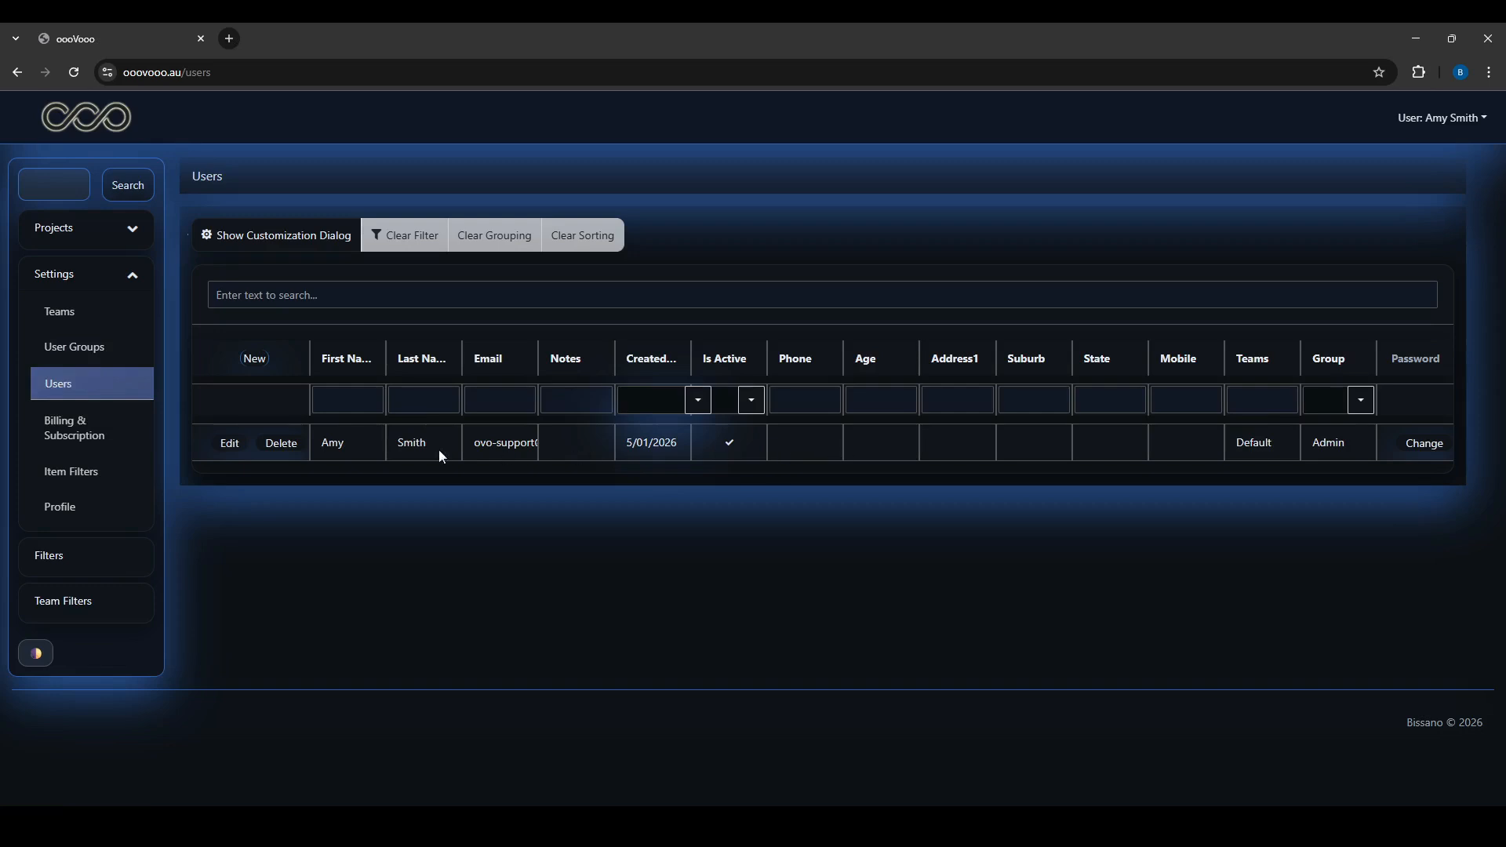
pyautogui.click(79, 346)
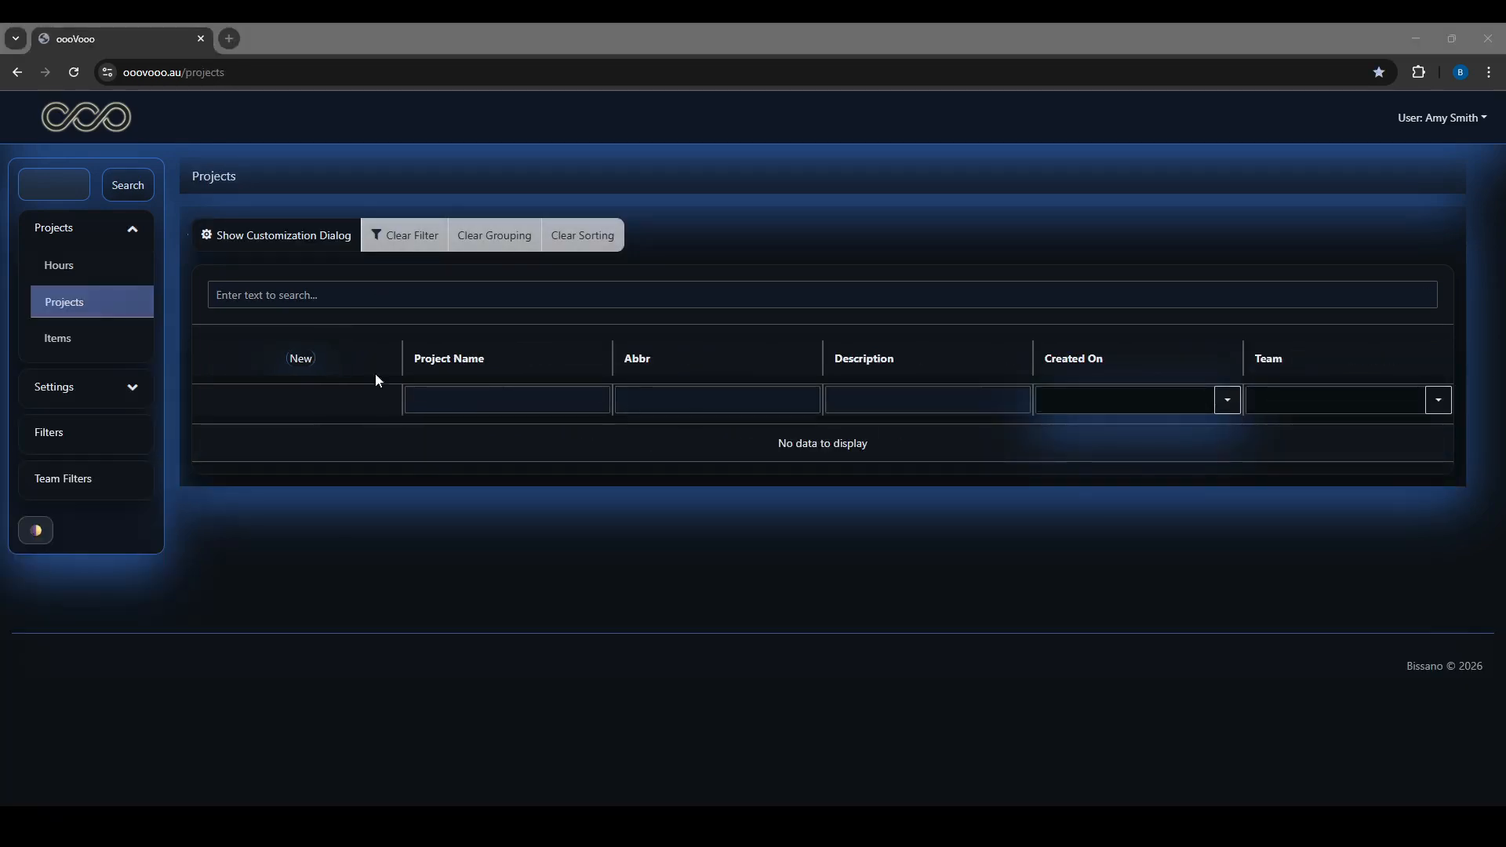
# Create project My First Project, abbreviated FP, on team Default
pyautogui.click(300, 359)
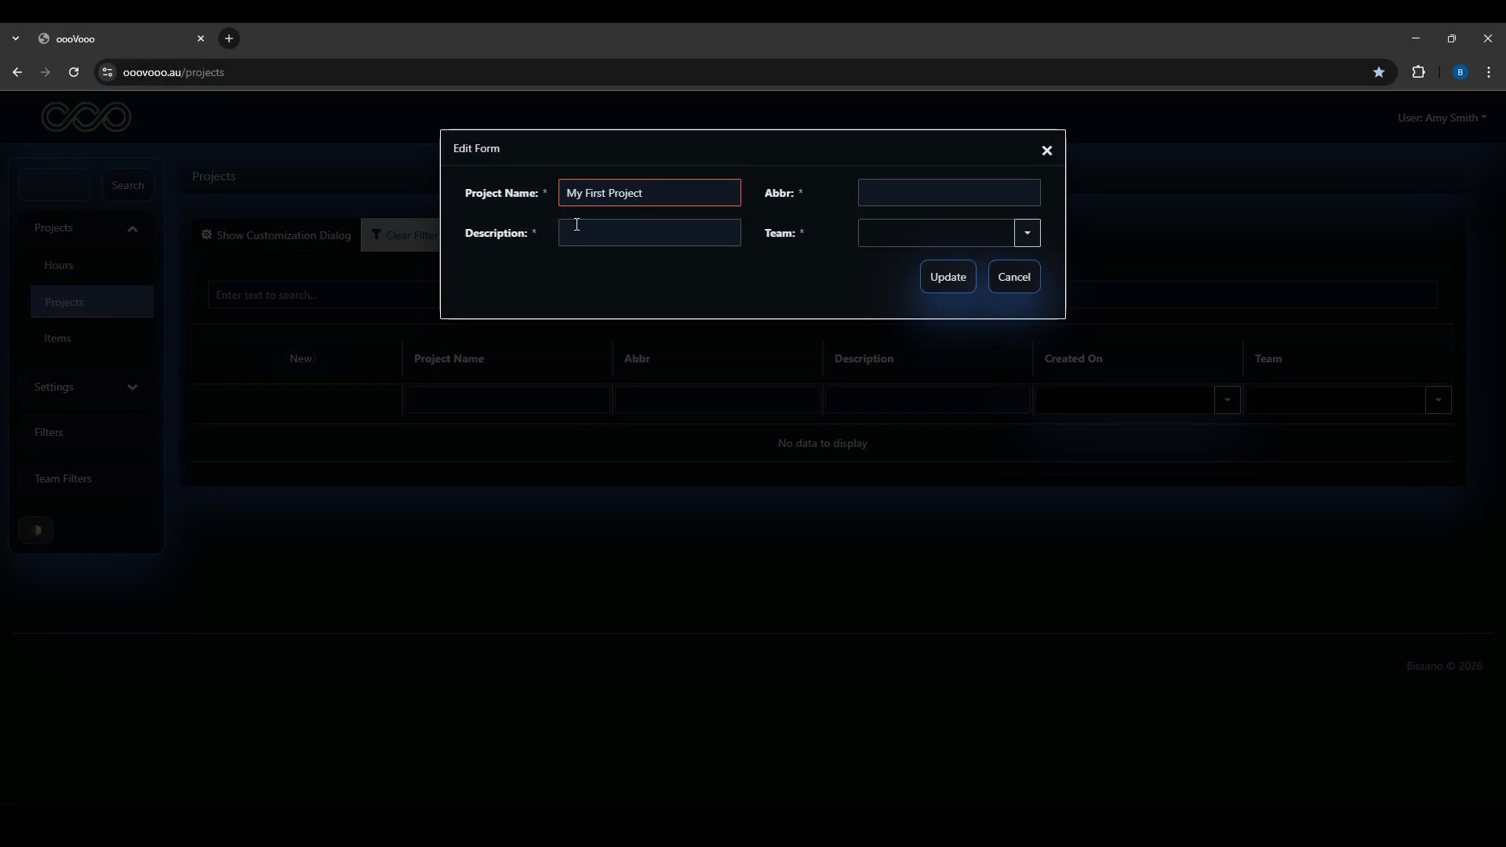
pyautogui.click(888, 191)
pyautogui.write('FP')
pyautogui.click(658, 233)
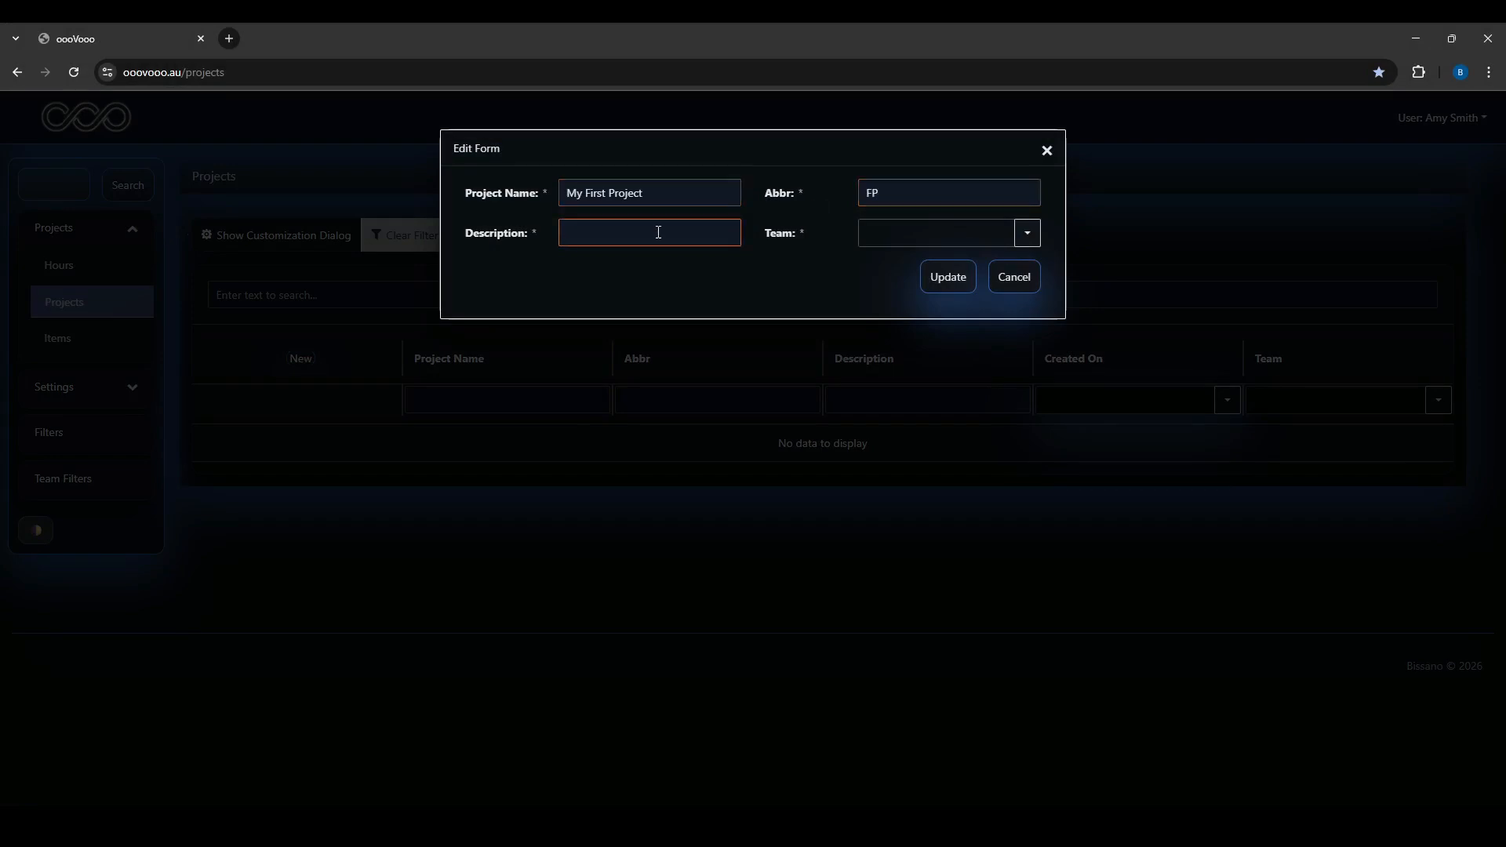
pyautogui.click(1027, 233)
pyautogui.click(887, 258)
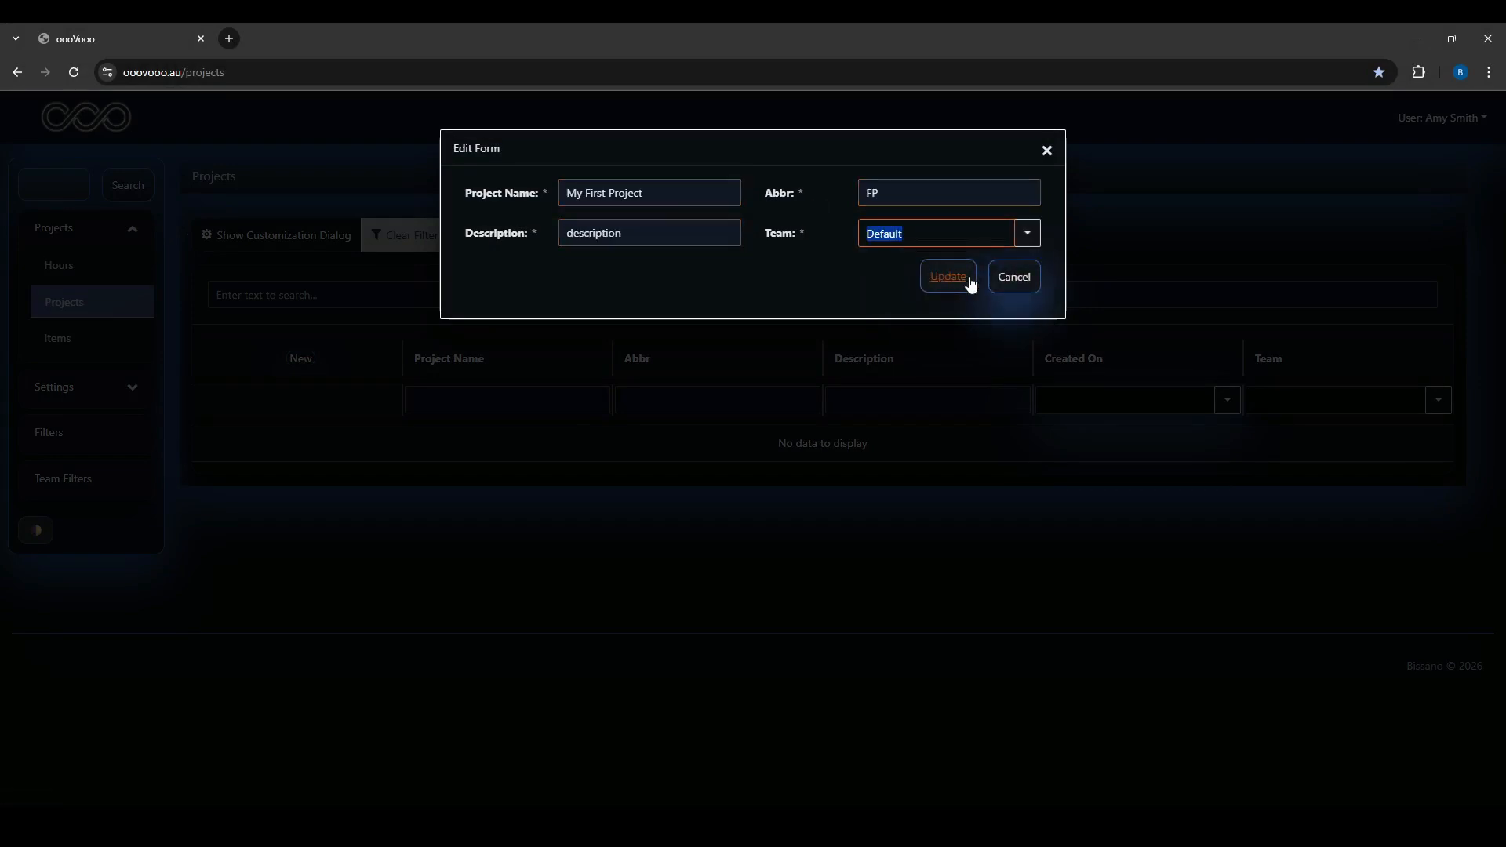
pyautogui.click(966, 280)
# Create project My Second Project, abbreviated SP, with a description
pyautogui.click(249, 449)
pyautogui.write('My Second Project')
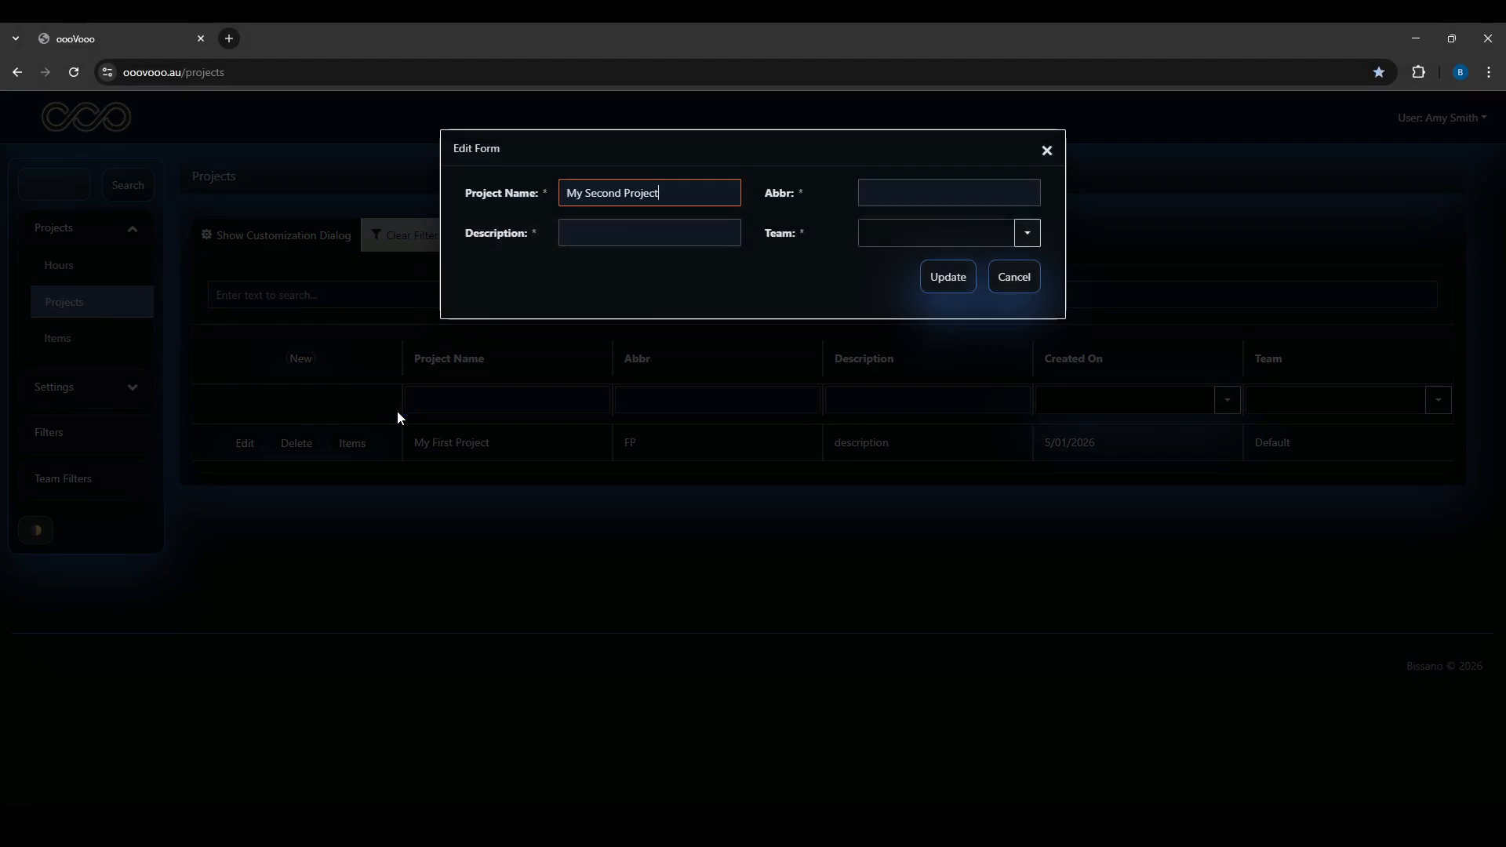
pyautogui.click(880, 193)
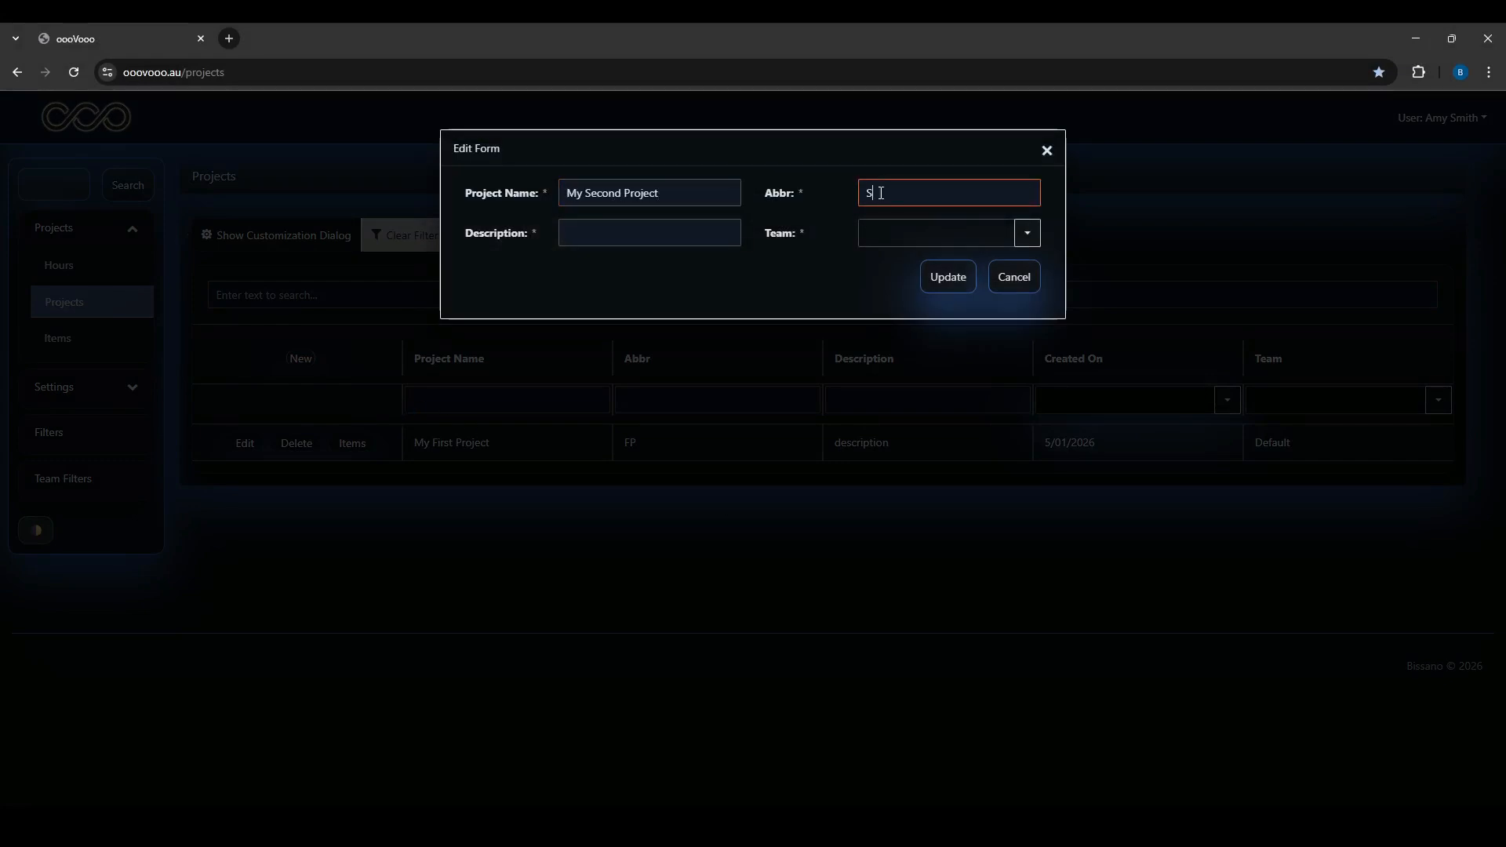
pyautogui.click(733, 227)
pyautogui.write('description')
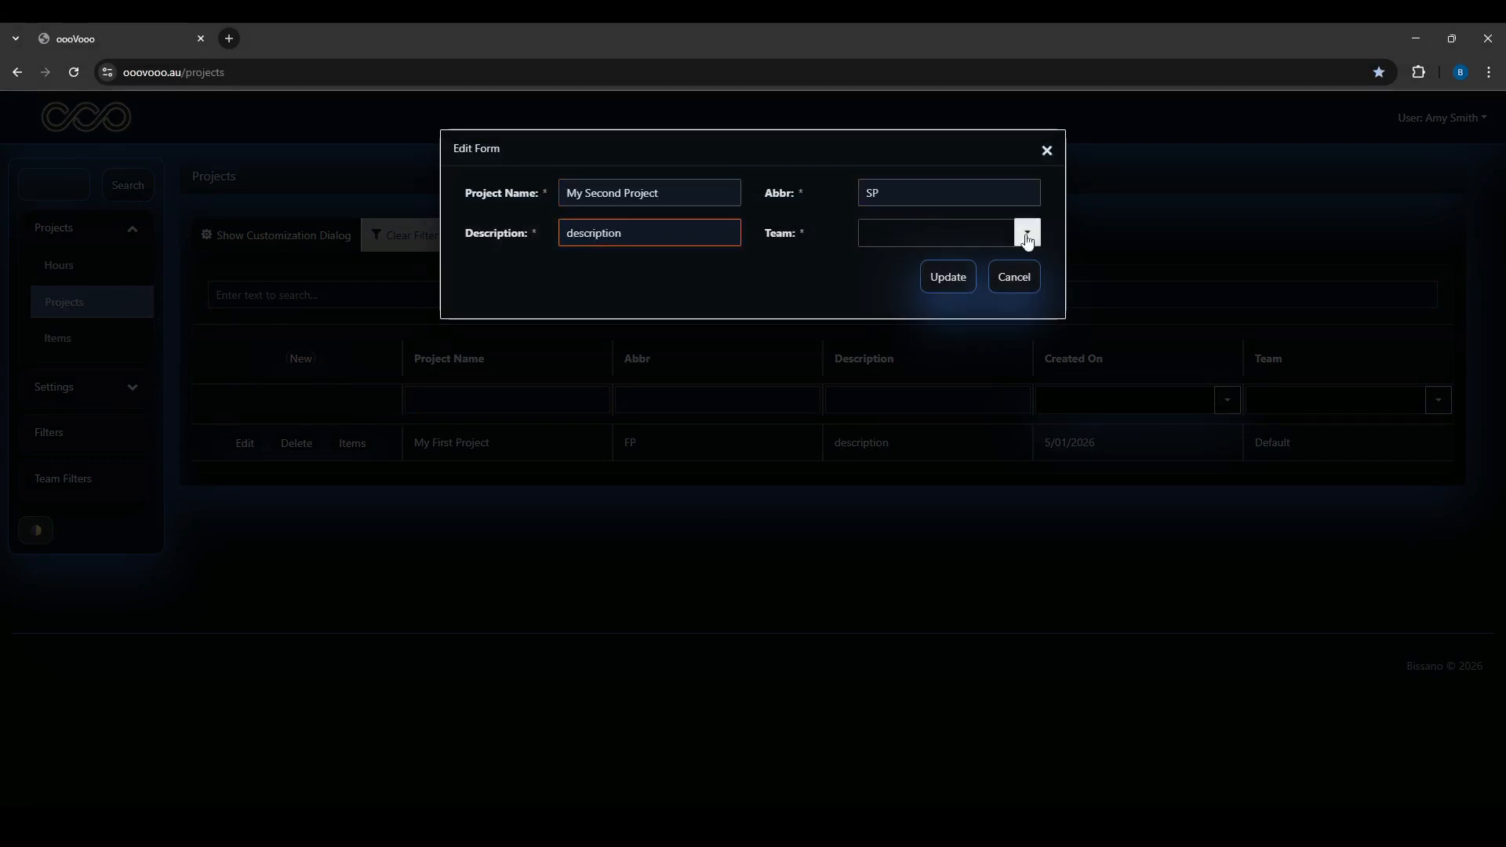
pyautogui.click(947, 277)
# Create project My Third Project, abbreviated TP, with a description, on team Default
pyautogui.click(298, 366)
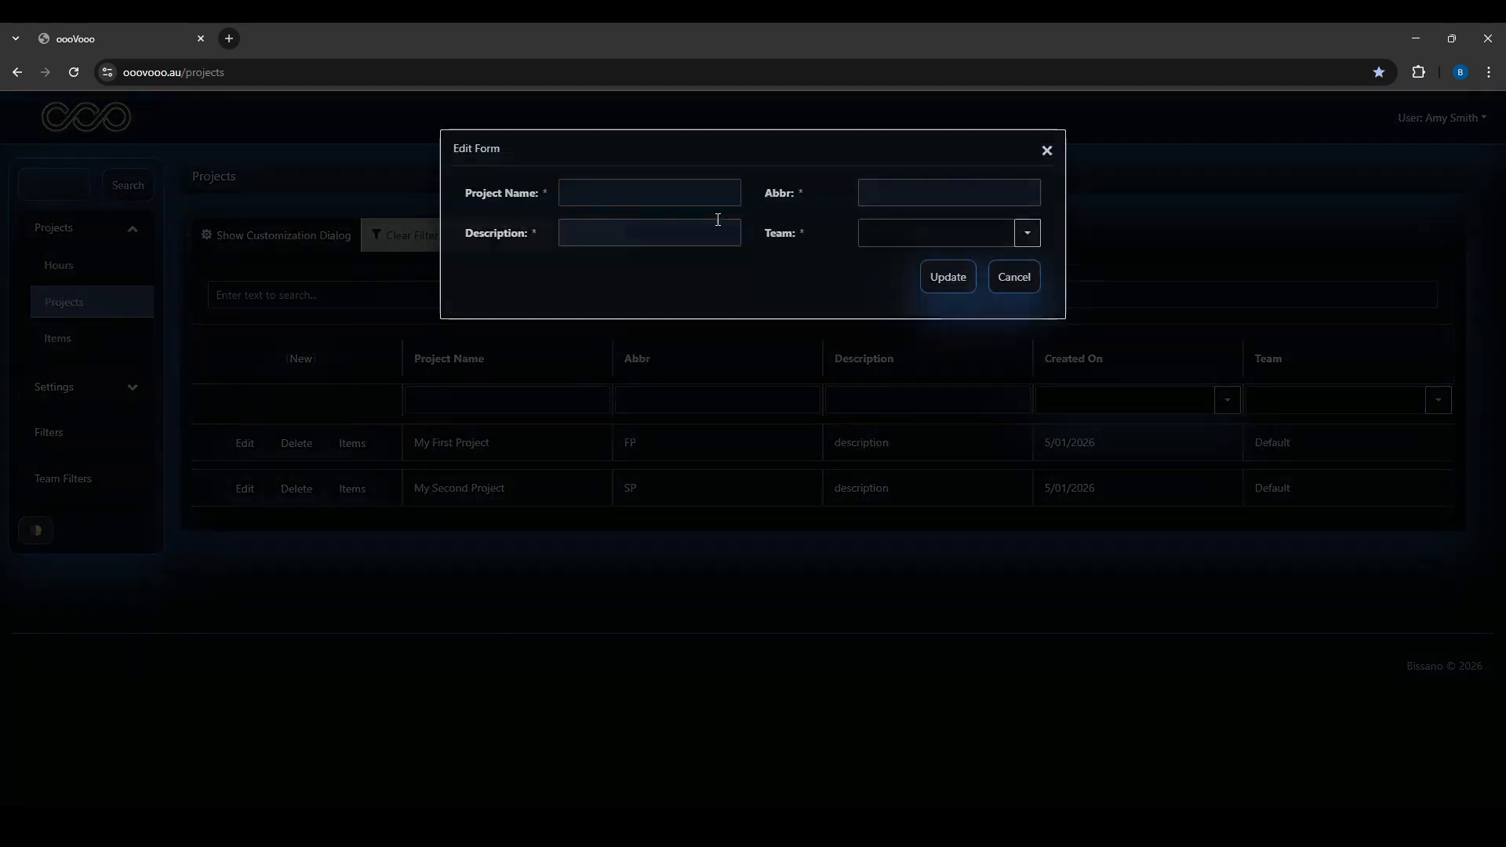
pyautogui.write('My Third Project')
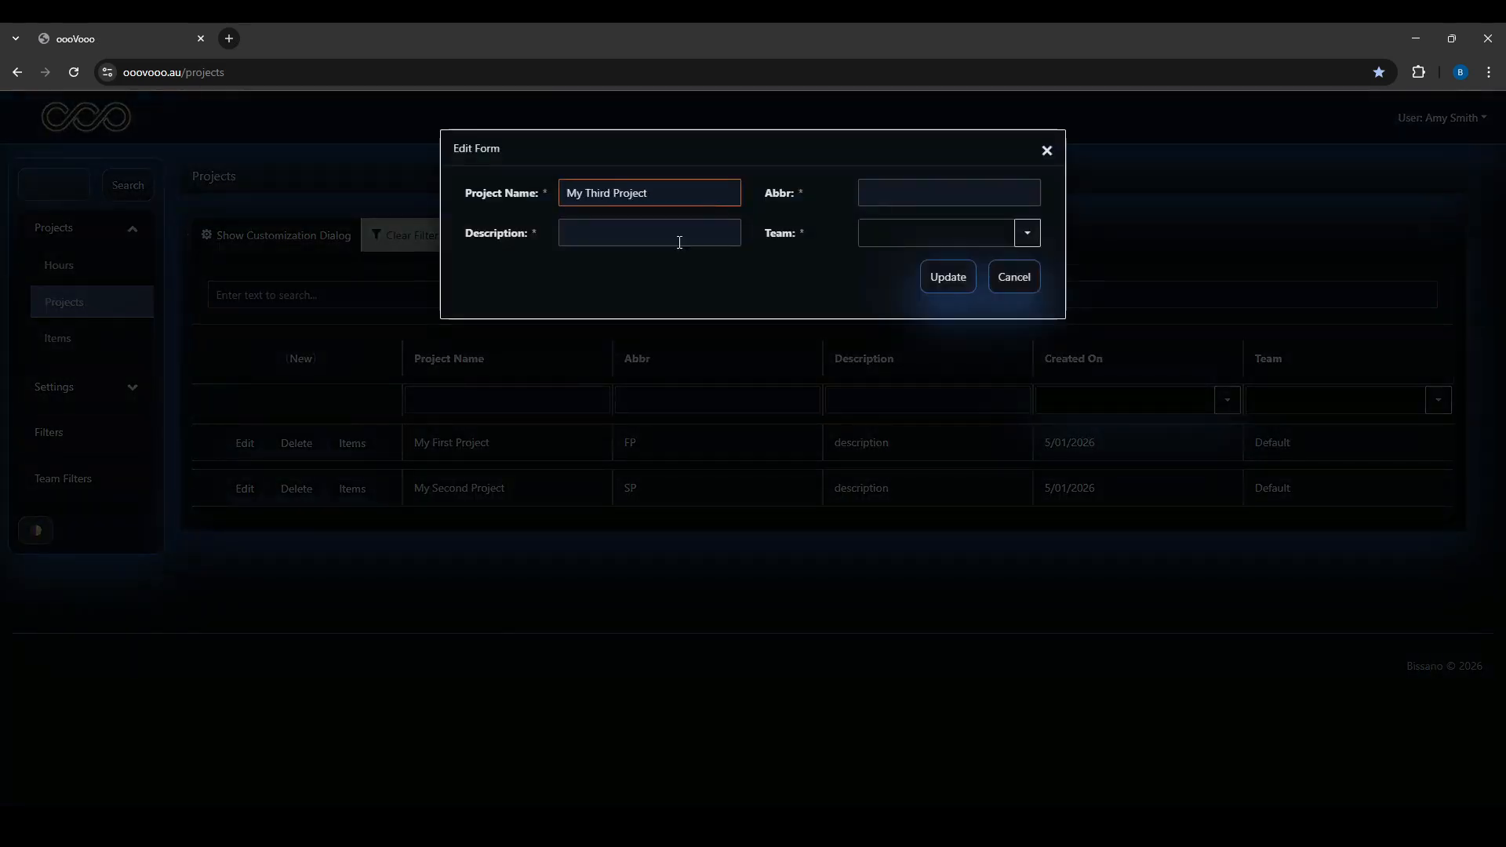
pyautogui.press('Tab')
pyautogui.click(679, 242)
pyautogui.write('descr')
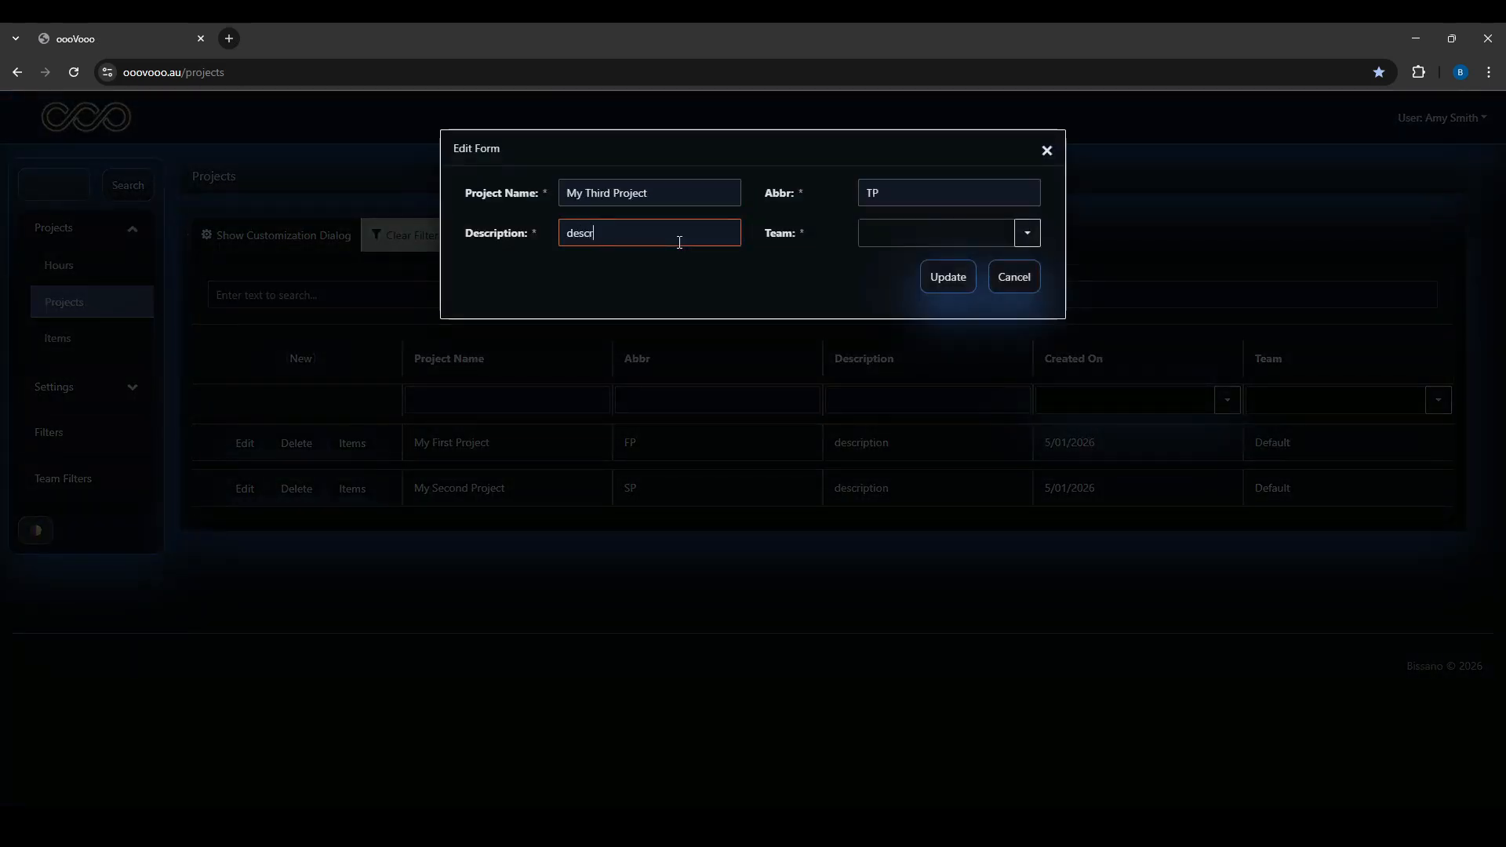
pyautogui.write('iption')
pyautogui.press('Tab')
pyautogui.click(1026, 233)
pyautogui.click(956, 263)
pyautogui.click(949, 277)
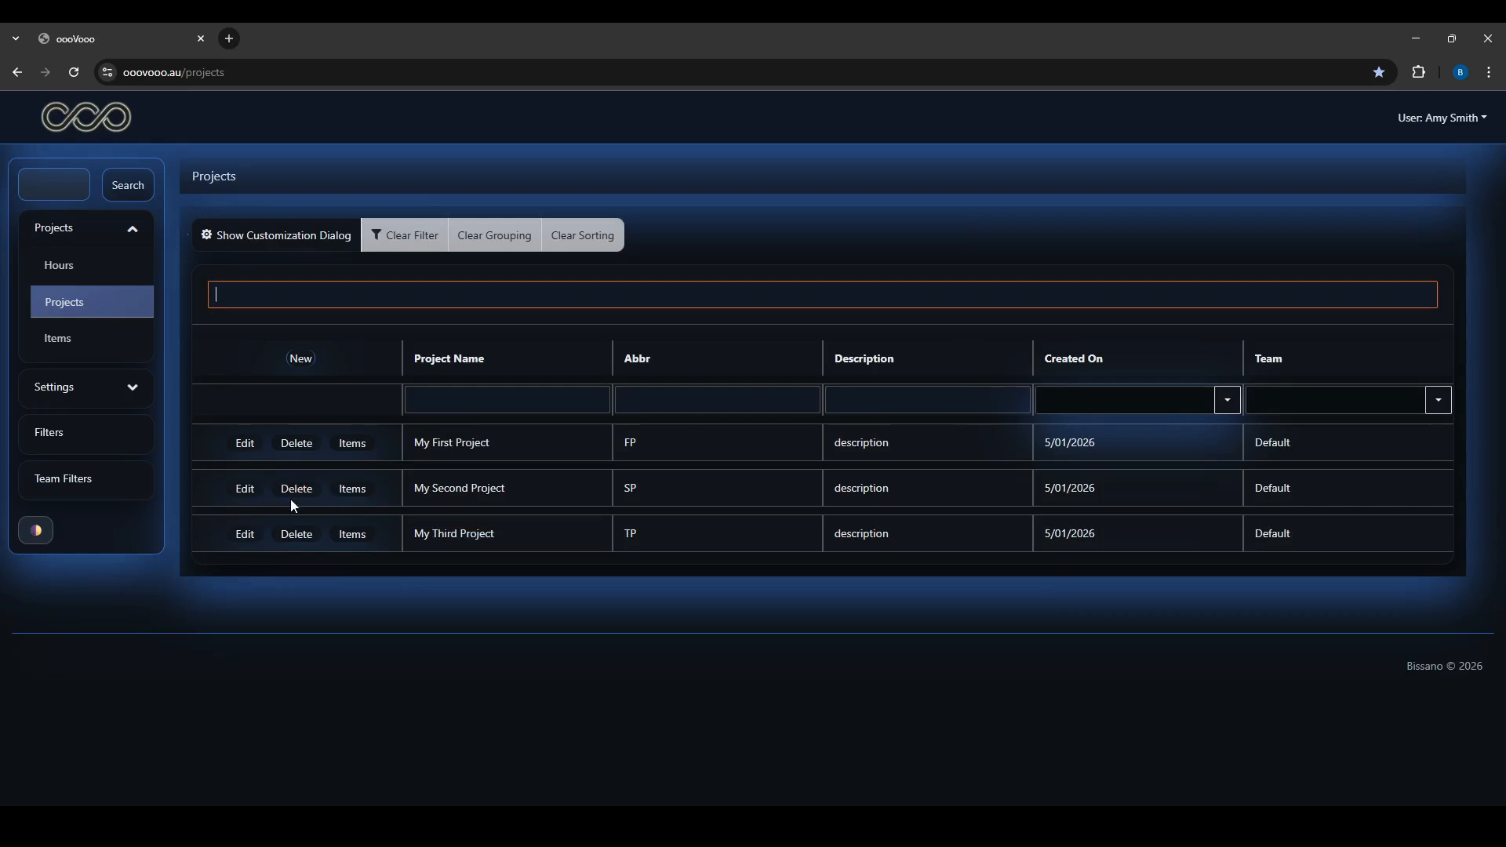
# Start a new item on the Items page under My First Project
pyautogui.click(57, 338)
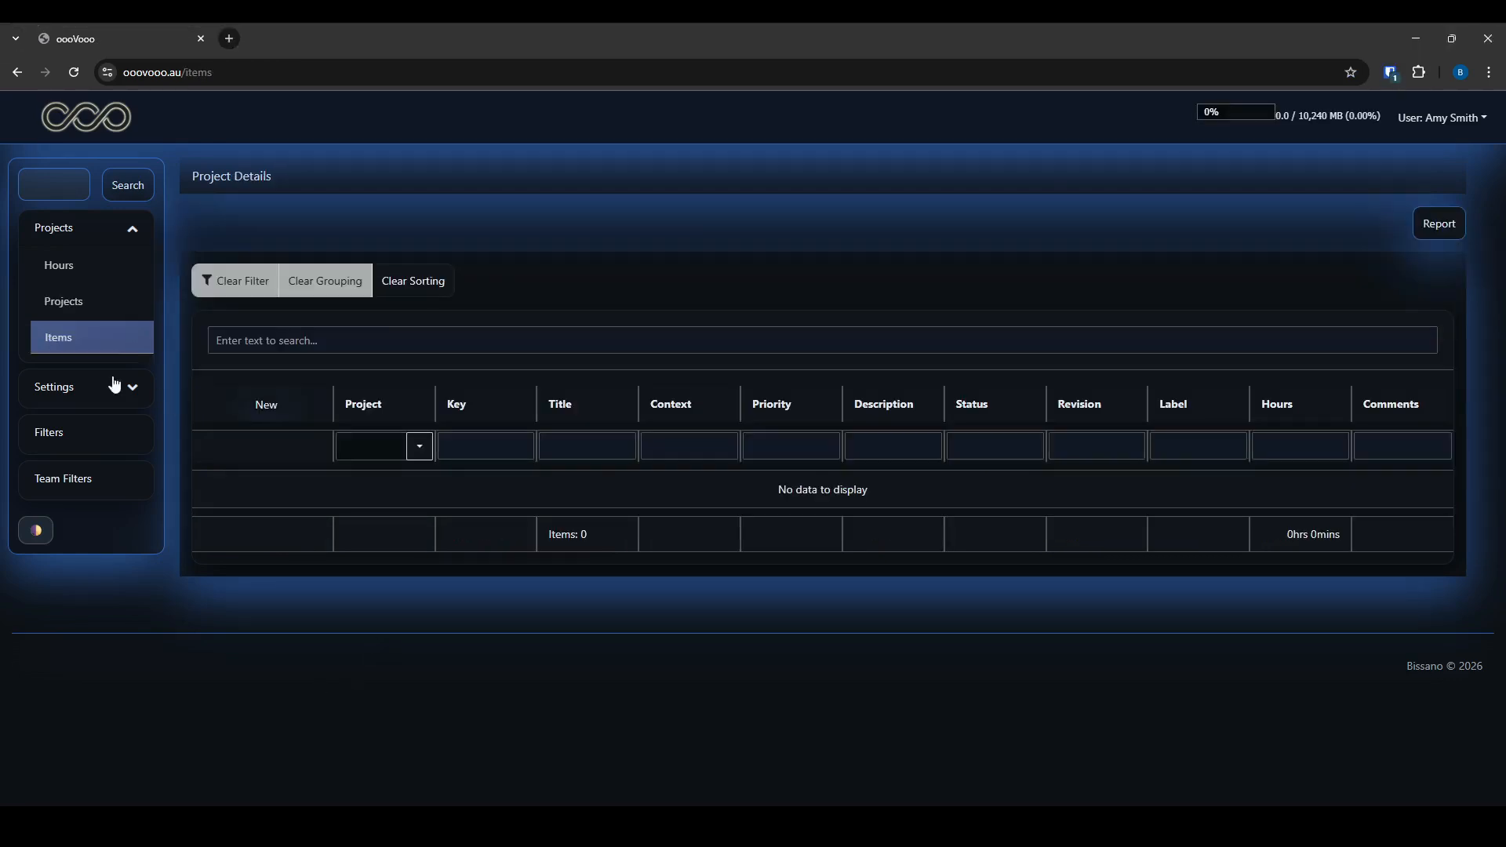
pyautogui.click(268, 408)
pyautogui.click(737, 444)
pyautogui.click(737, 474)
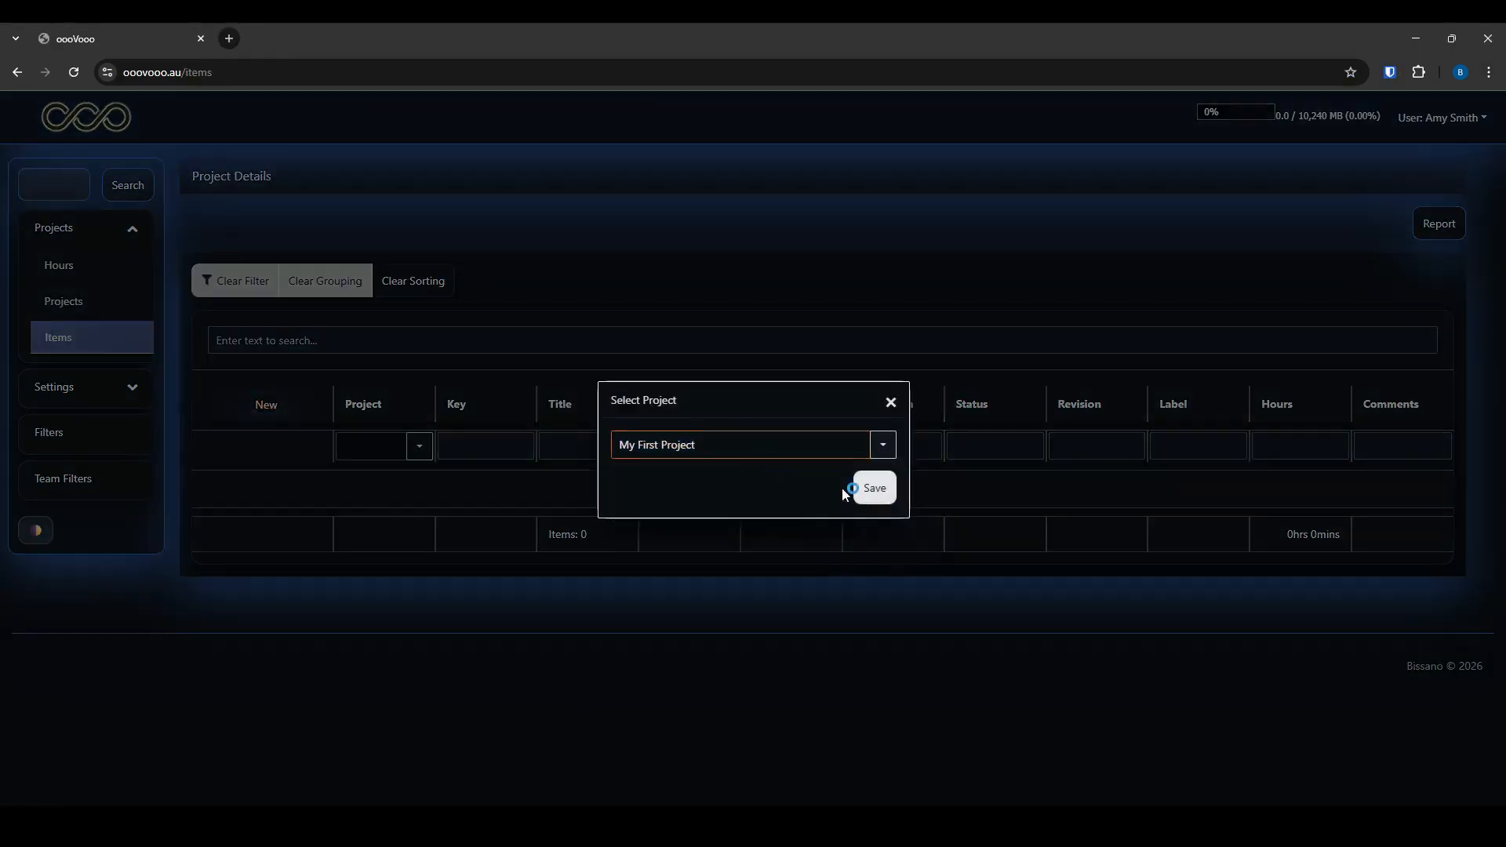
pyautogui.click(863, 489)
# Title the item 'Name field misspelled', describe the extra letter in Name, context 'Main screen'
pyautogui.click(475, 278)
pyautogui.write('Name field misspelled')
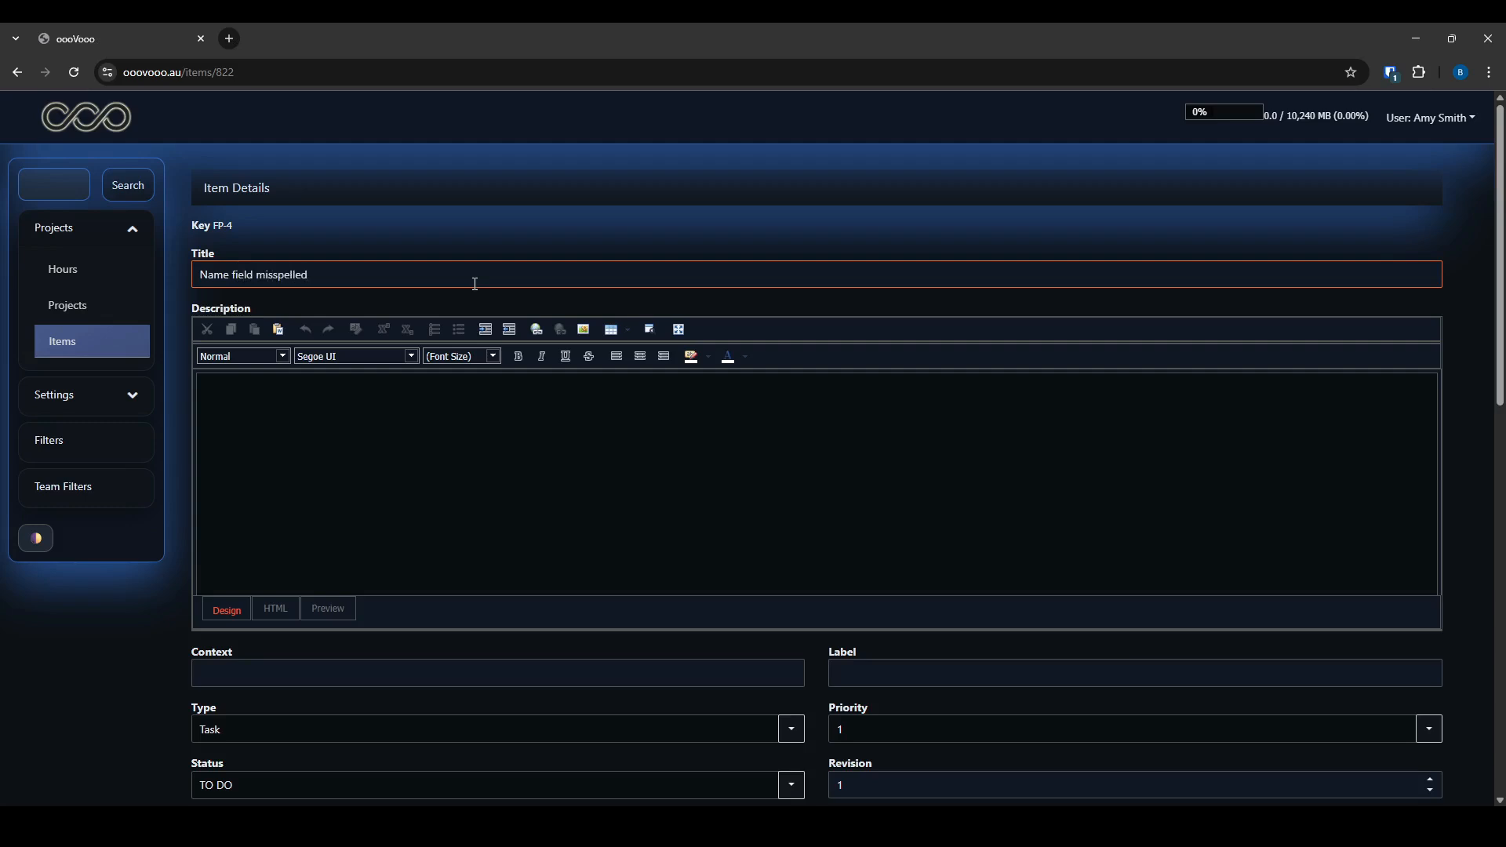
pyautogui.click(489, 437)
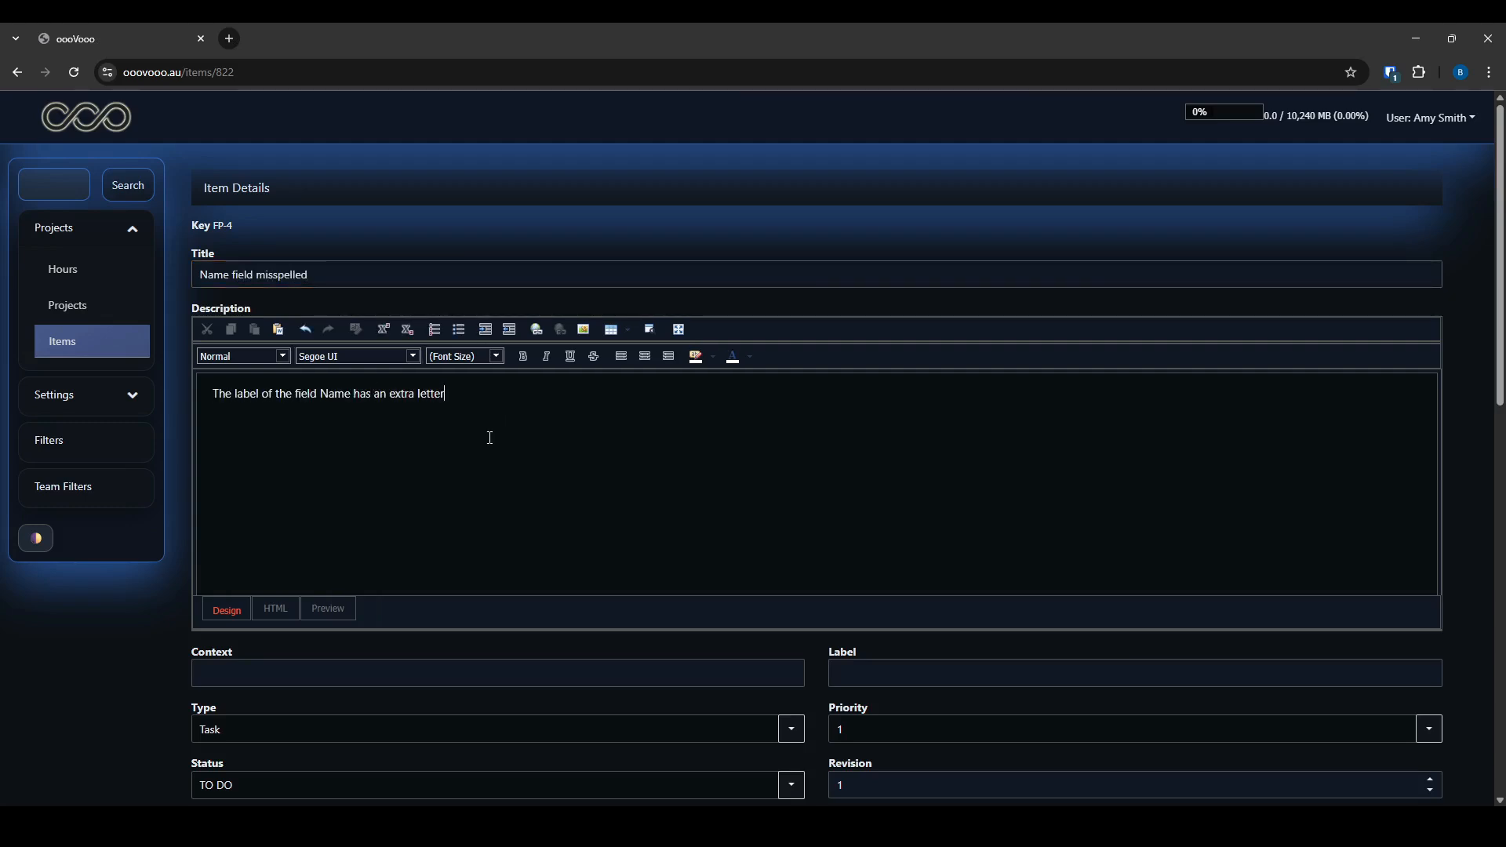
pyautogui.scroll(-2, 489, 437)
pyautogui.click(291, 517)
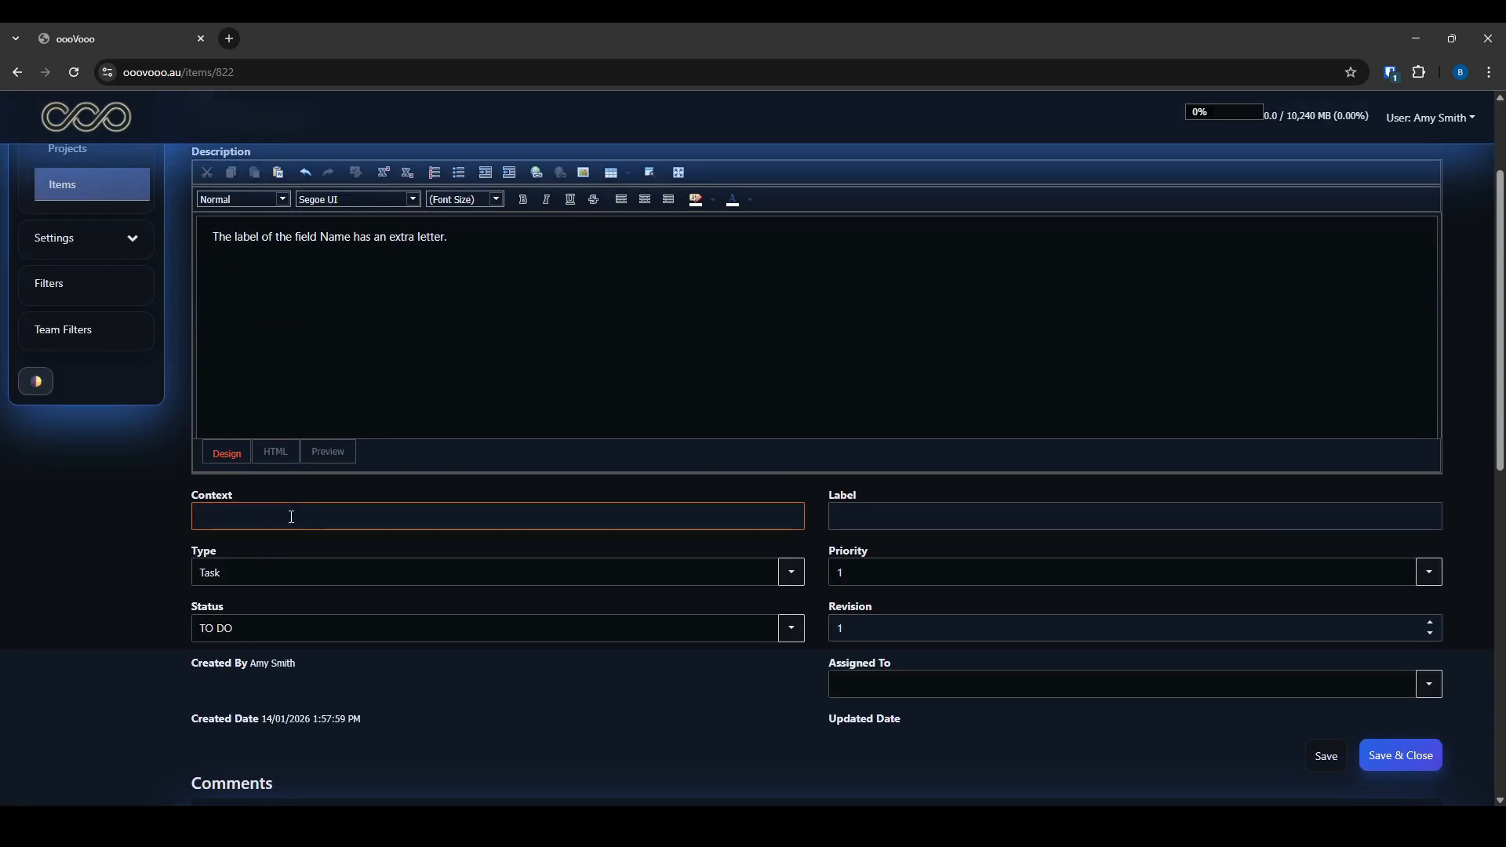
pyautogui.doubleClick(291, 517)
pyautogui.click(291, 517)
# Keep the item's status at TO DO and priority at 1
pyautogui.click(415, 680)
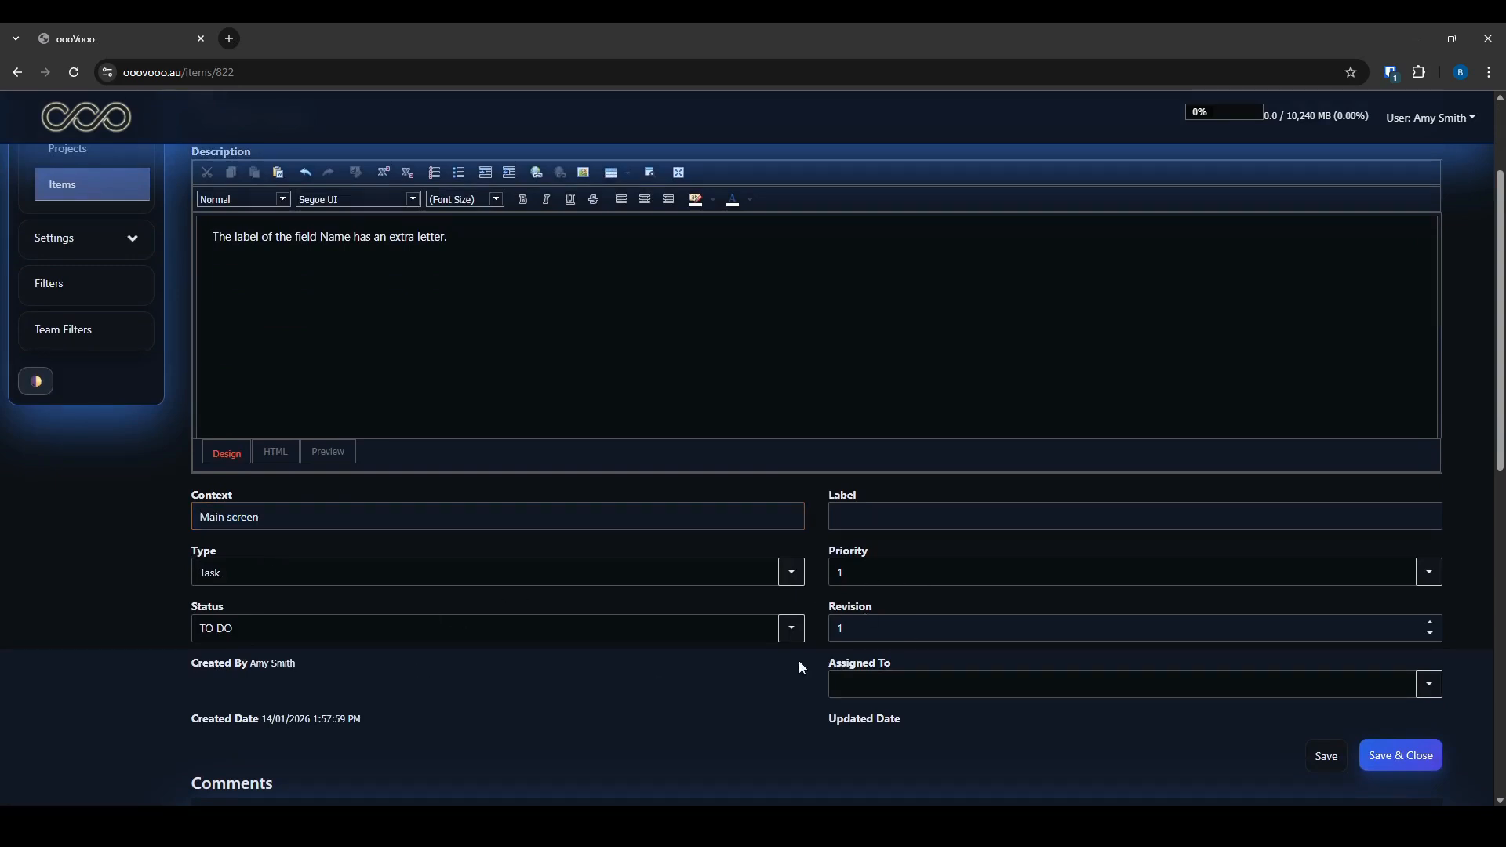
pyautogui.scroll(-1, 799, 661)
pyautogui.click(792, 550)
pyautogui.click(792, 550)
pyautogui.click(862, 554)
pyautogui.click(867, 494)
pyautogui.click(807, 599)
pyautogui.scroll(-4, 770, 617)
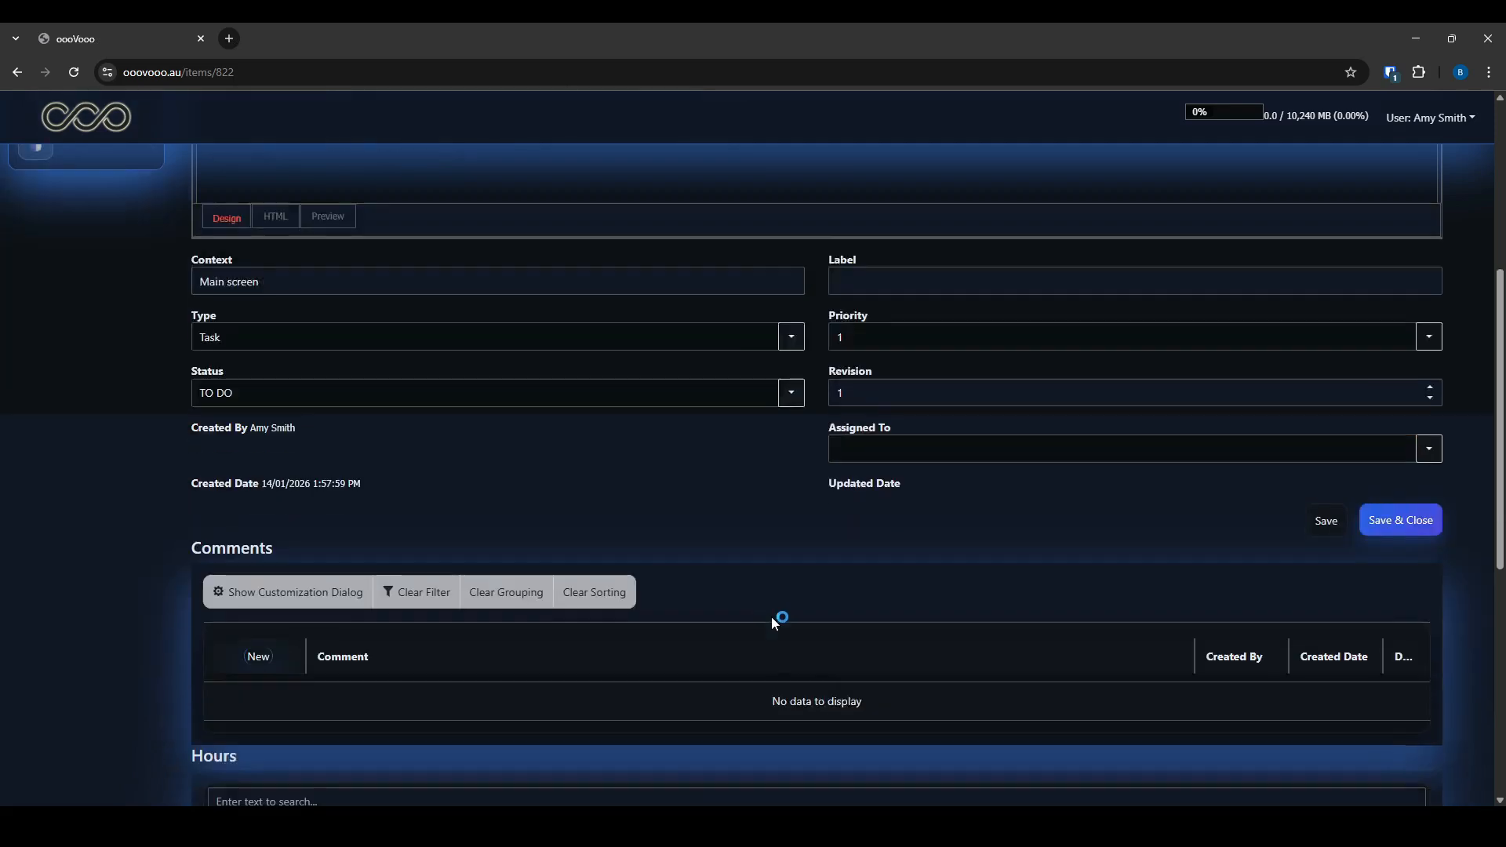
pyautogui.scroll(-2, 326, 471)
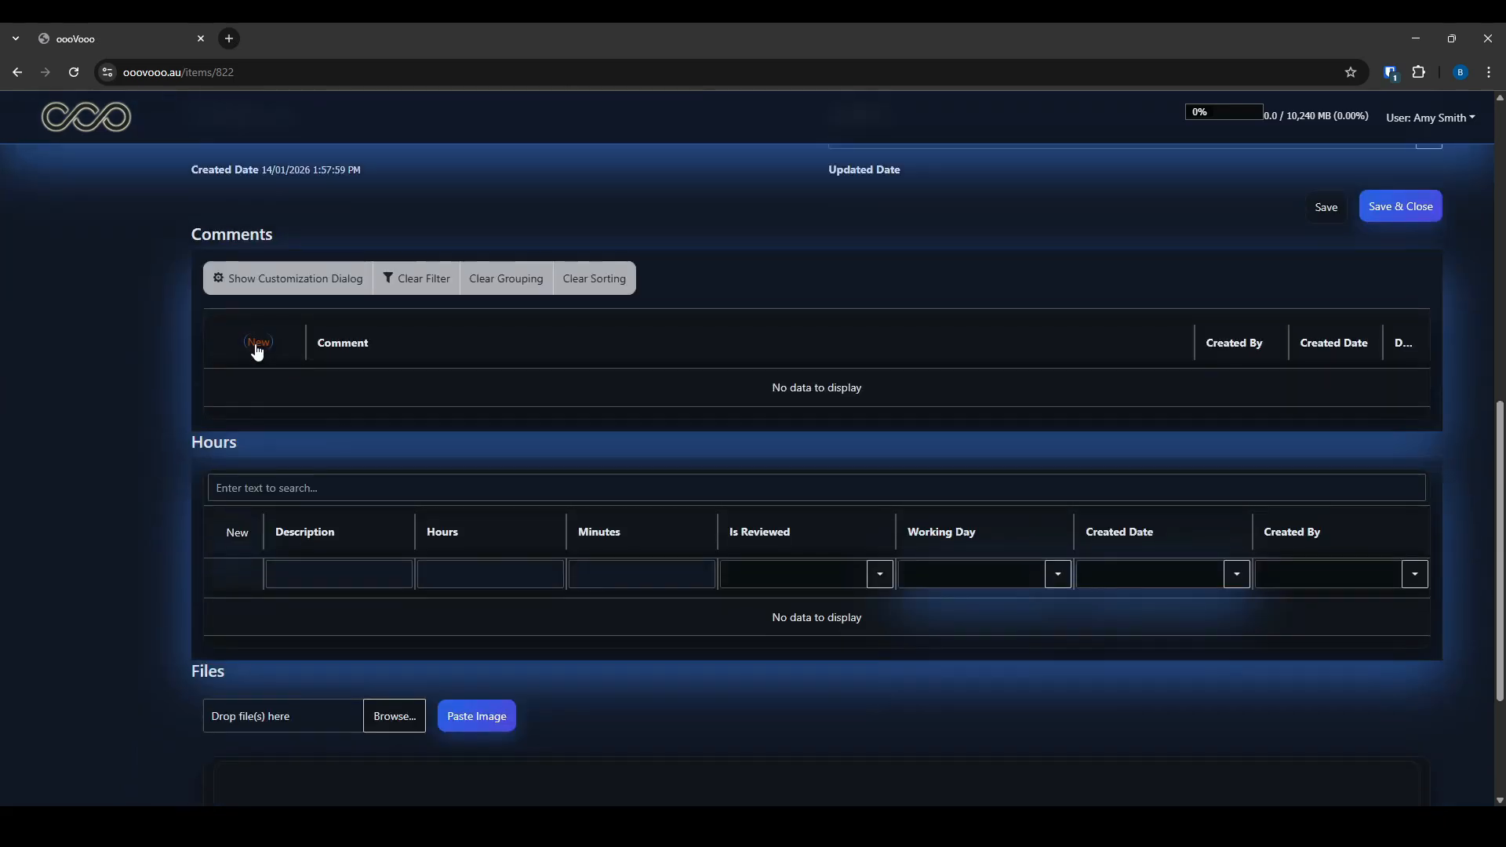
pyautogui.scroll(-3, 271, 534)
# Capture the Hours grid in ShareX, mark it with a red arrow, and copy it
pyautogui.press('ctrl+Print')
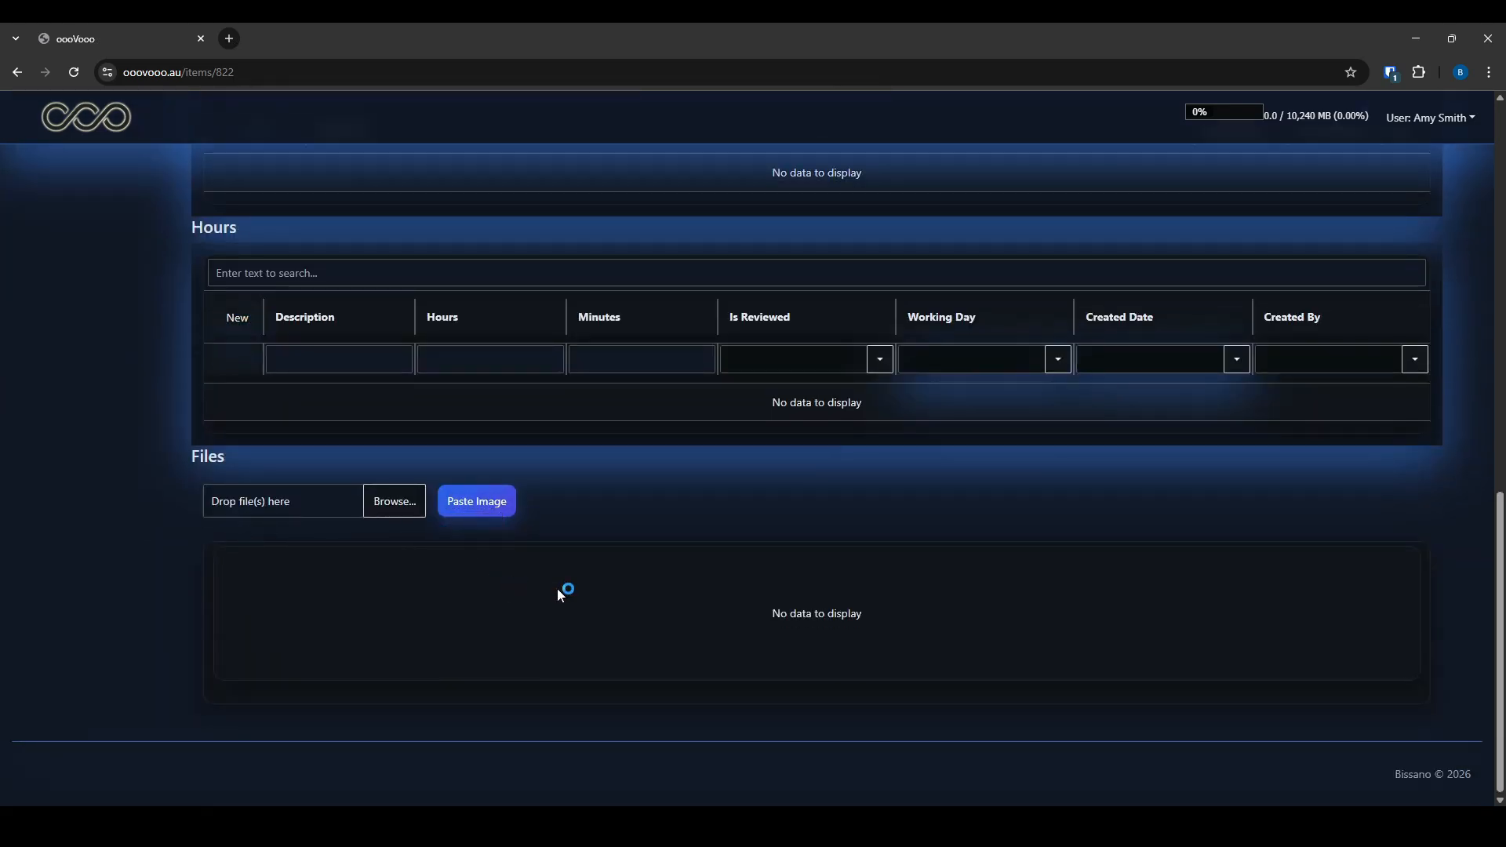
pyautogui.moveTo(498, 235)
pyautogui.mouseDown()
pyautogui.moveTo(866, 467)
pyautogui.moveTo(854, 464)
pyautogui.mouseUp()
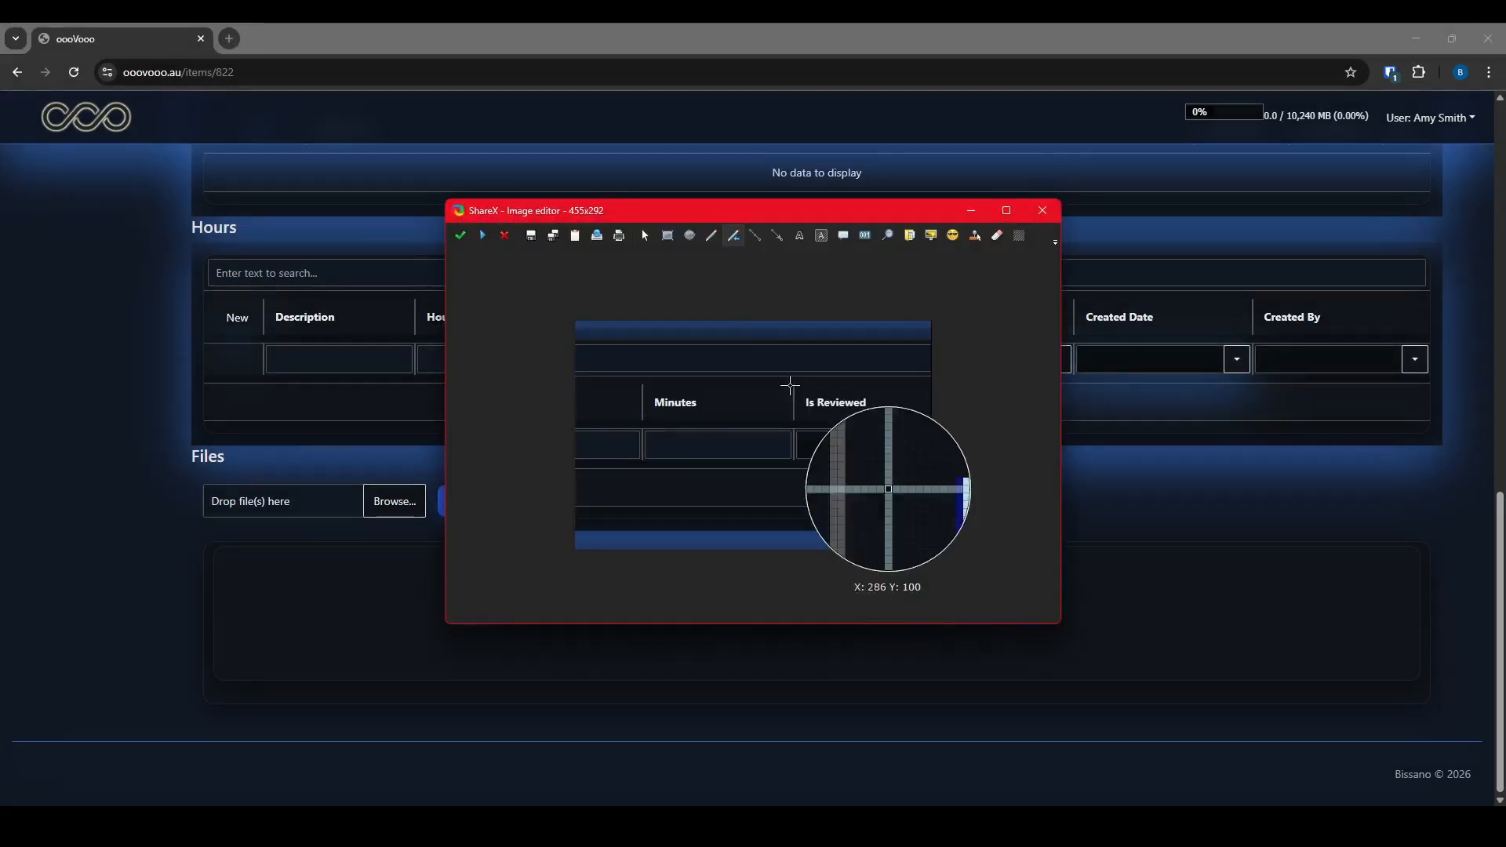
pyautogui.click(733, 236)
pyautogui.moveTo(698, 499)
pyautogui.mouseDown()
pyautogui.moveTo(712, 357)
pyautogui.moveTo(687, 383)
pyautogui.mouseUp()
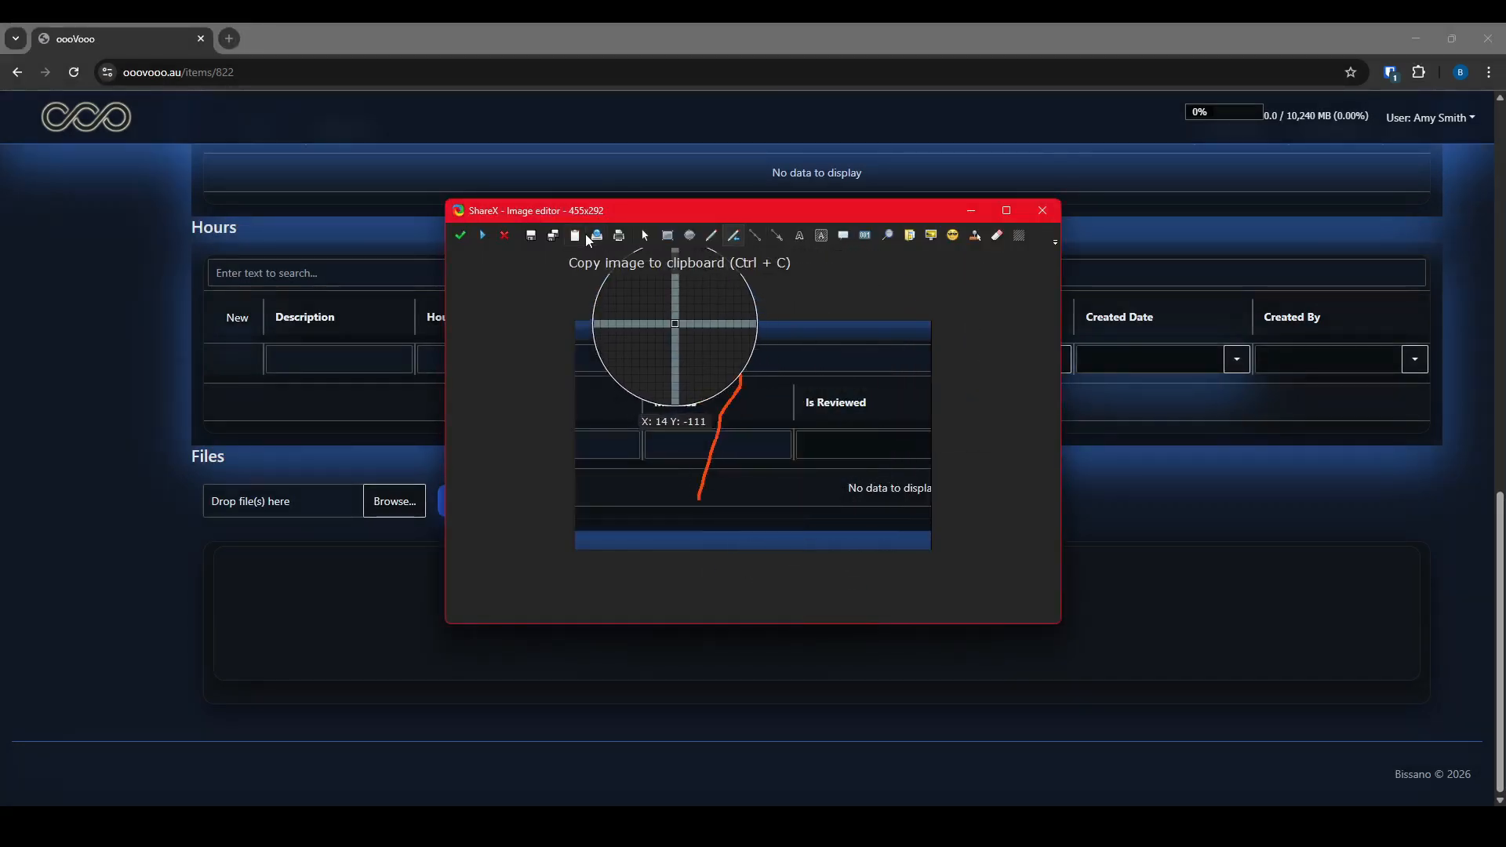
pyautogui.click(580, 235)
# Paste the screenshot into item FP-4's files and save the item
pyautogui.click(972, 211)
pyautogui.click(482, 503)
pyautogui.scroll(5, 1283, 496)
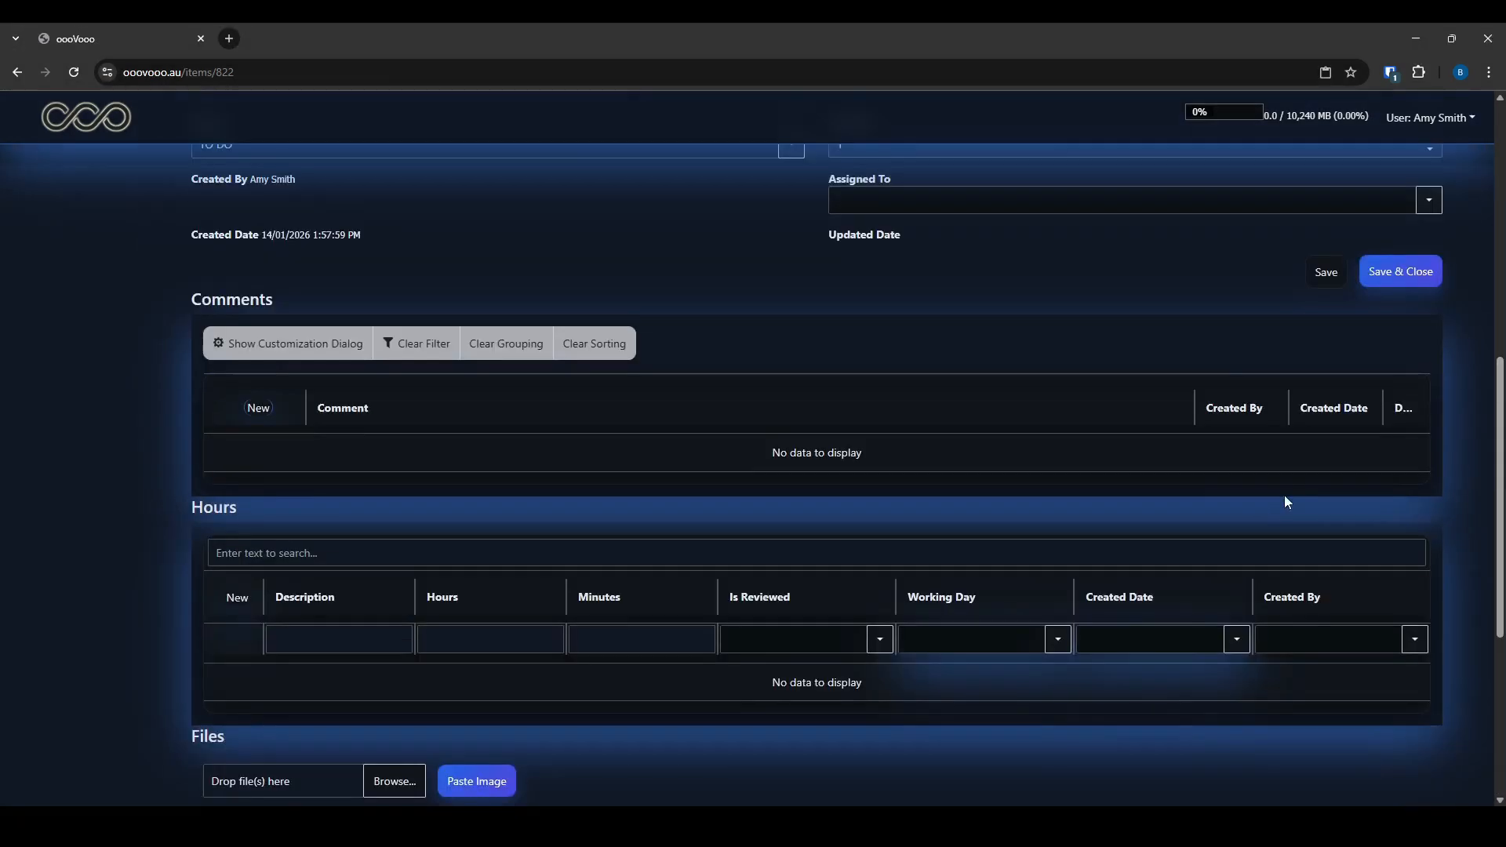
pyautogui.click(1404, 347)
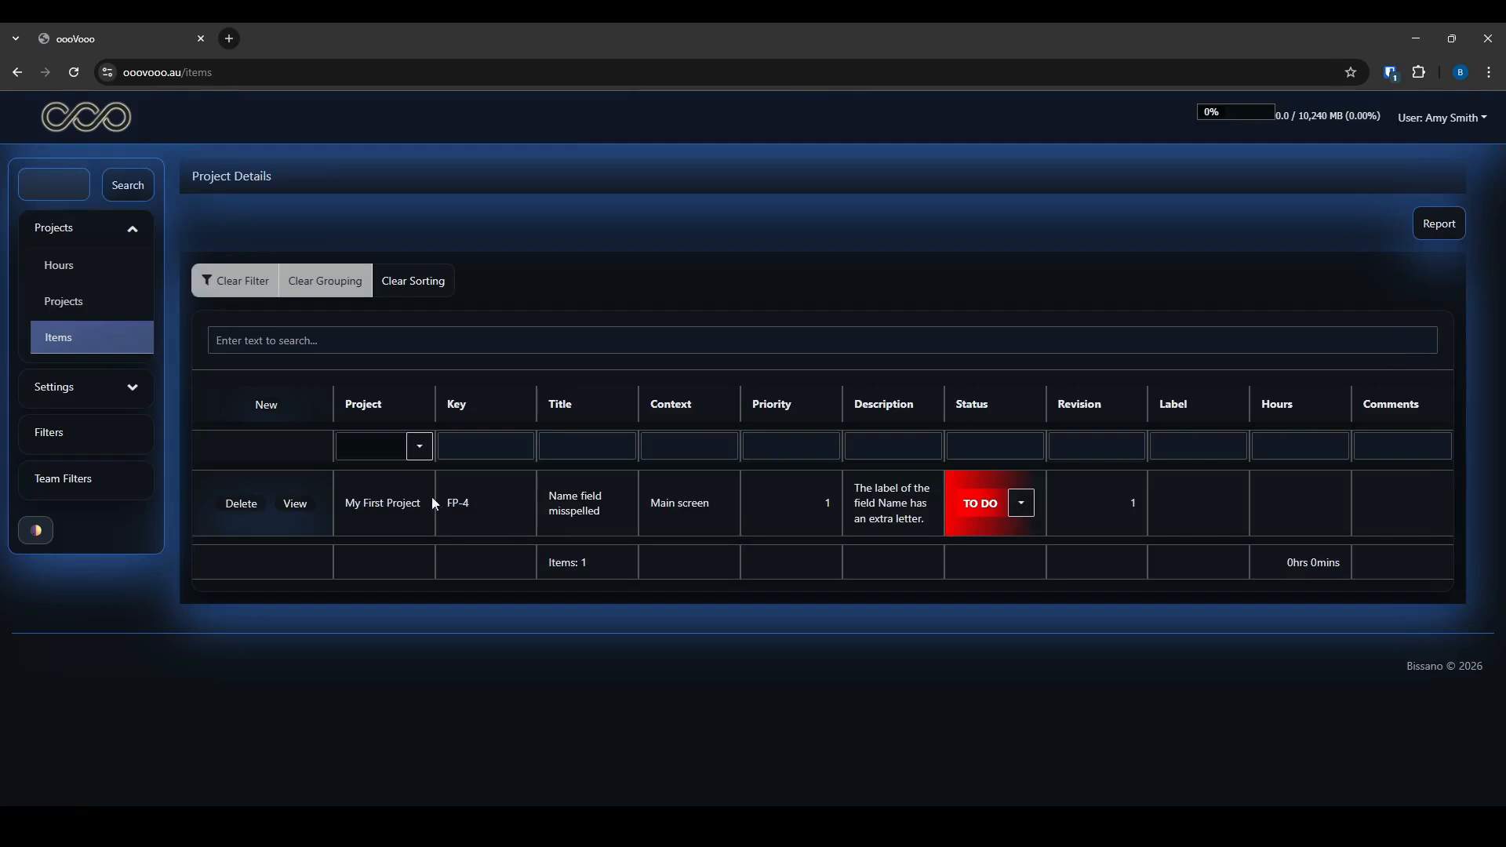
# Start another new item under My First Project
pyautogui.click(268, 418)
pyautogui.click(881, 441)
pyautogui.click(659, 471)
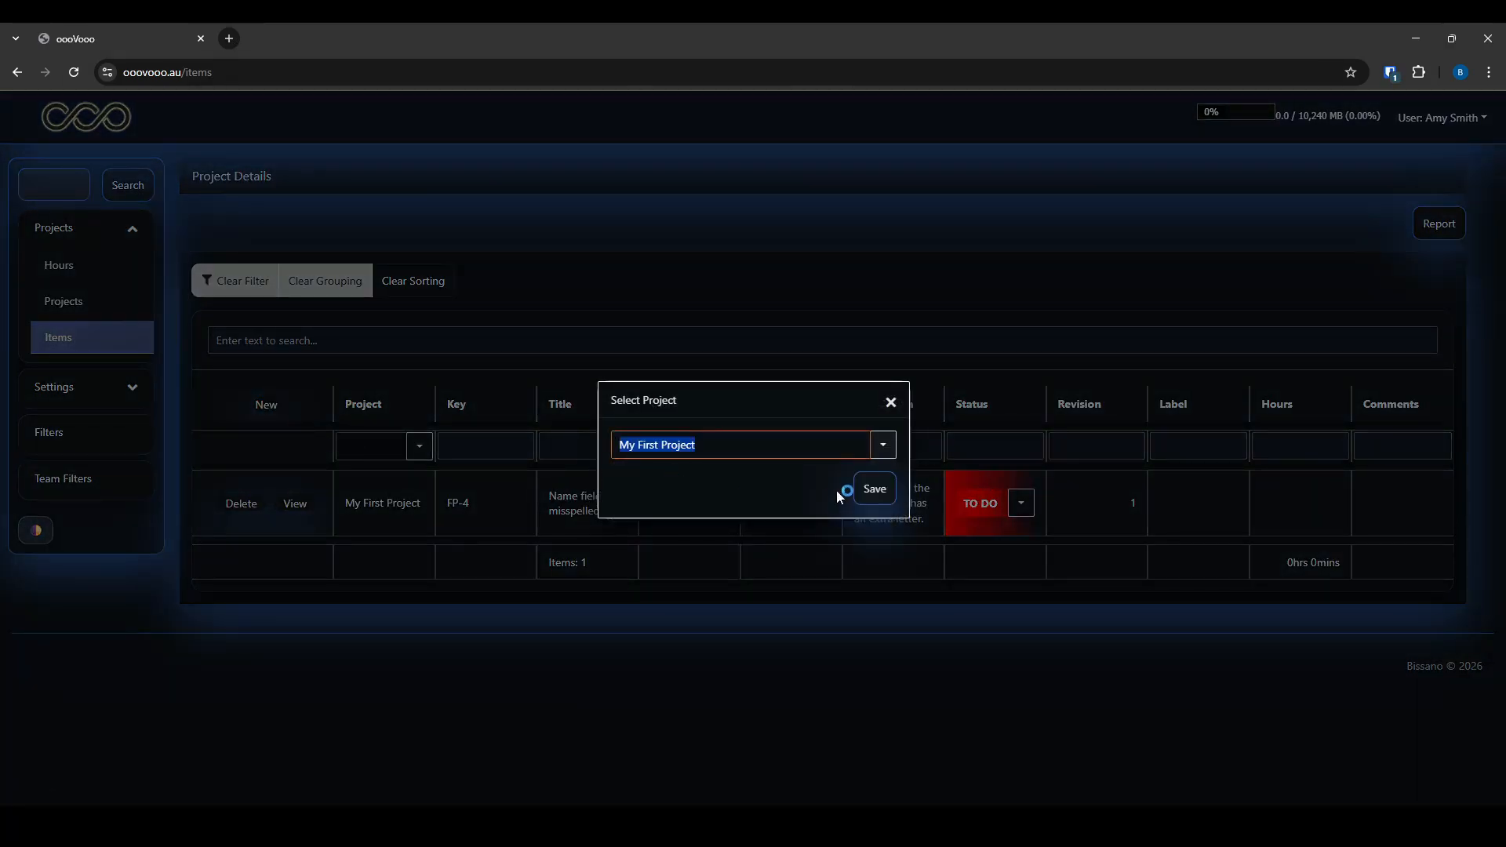
pyautogui.click(873, 490)
# Title the item 'Comments field too short' and describe the need for a 4-line comments field
pyautogui.click(298, 277)
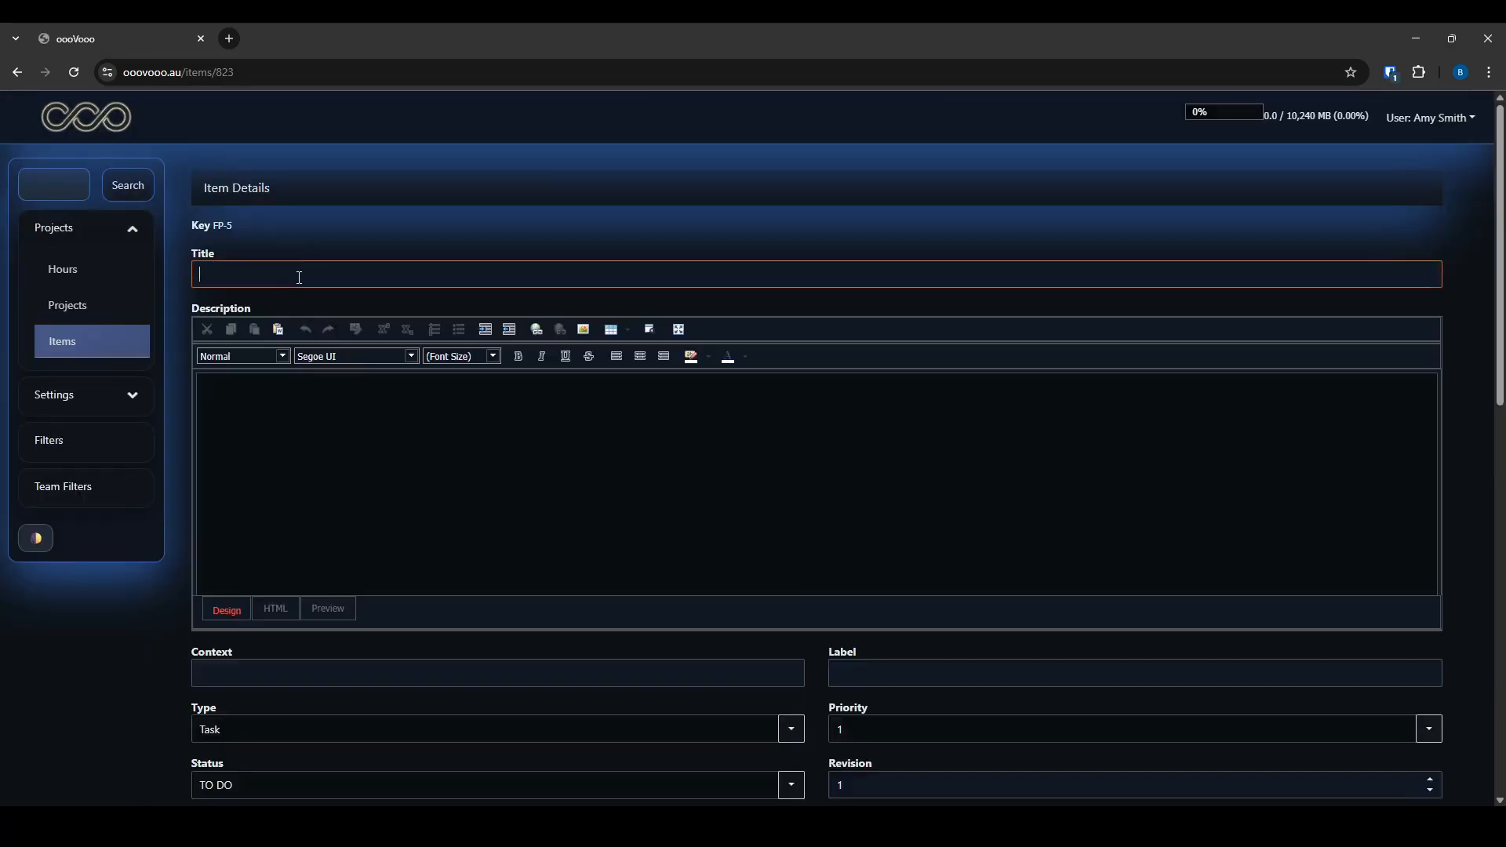
pyautogui.write('Field too short')
pyautogui.click(364, 401)
pyautogui.click(339, 275)
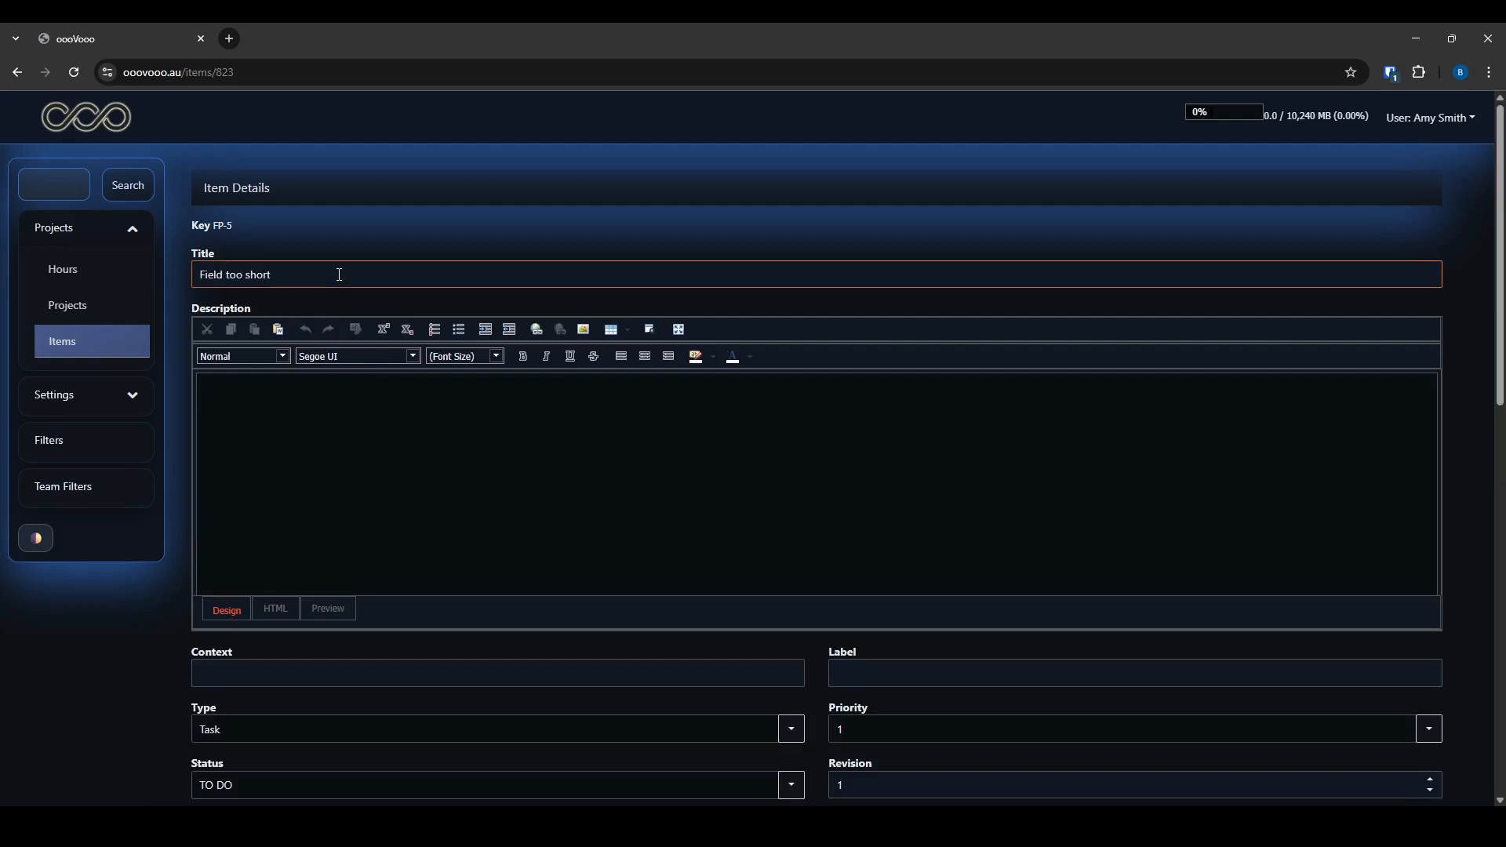
pyautogui.press('Home')
pyautogui.write('Comments')
pyautogui.press('Delete')
pyautogui.write('f')
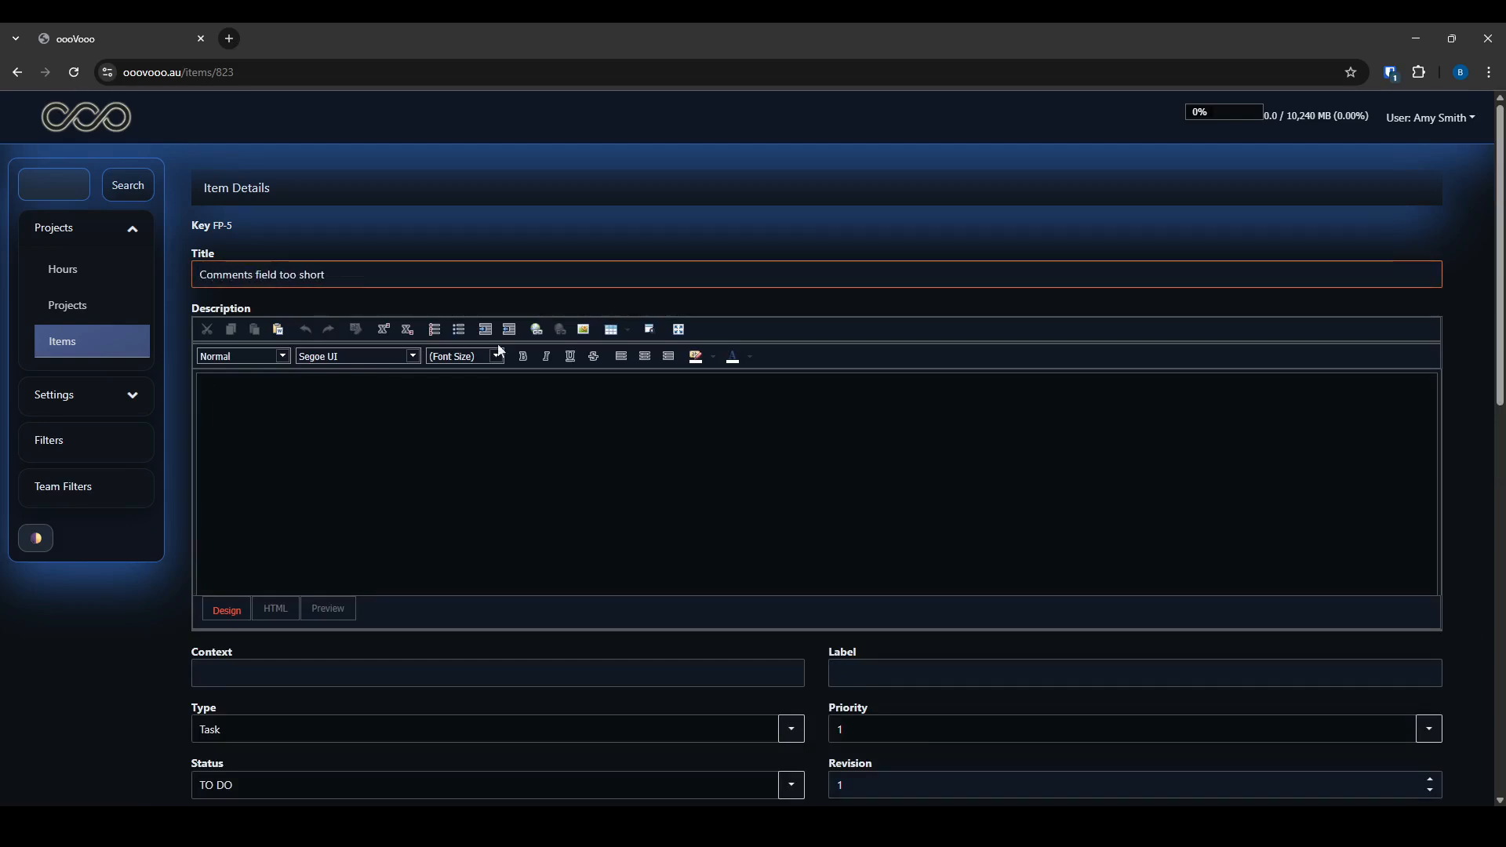
pyautogui.click(553, 433)
pyautogui.write('The comments field needs to be larger. Make it 4 lines.')
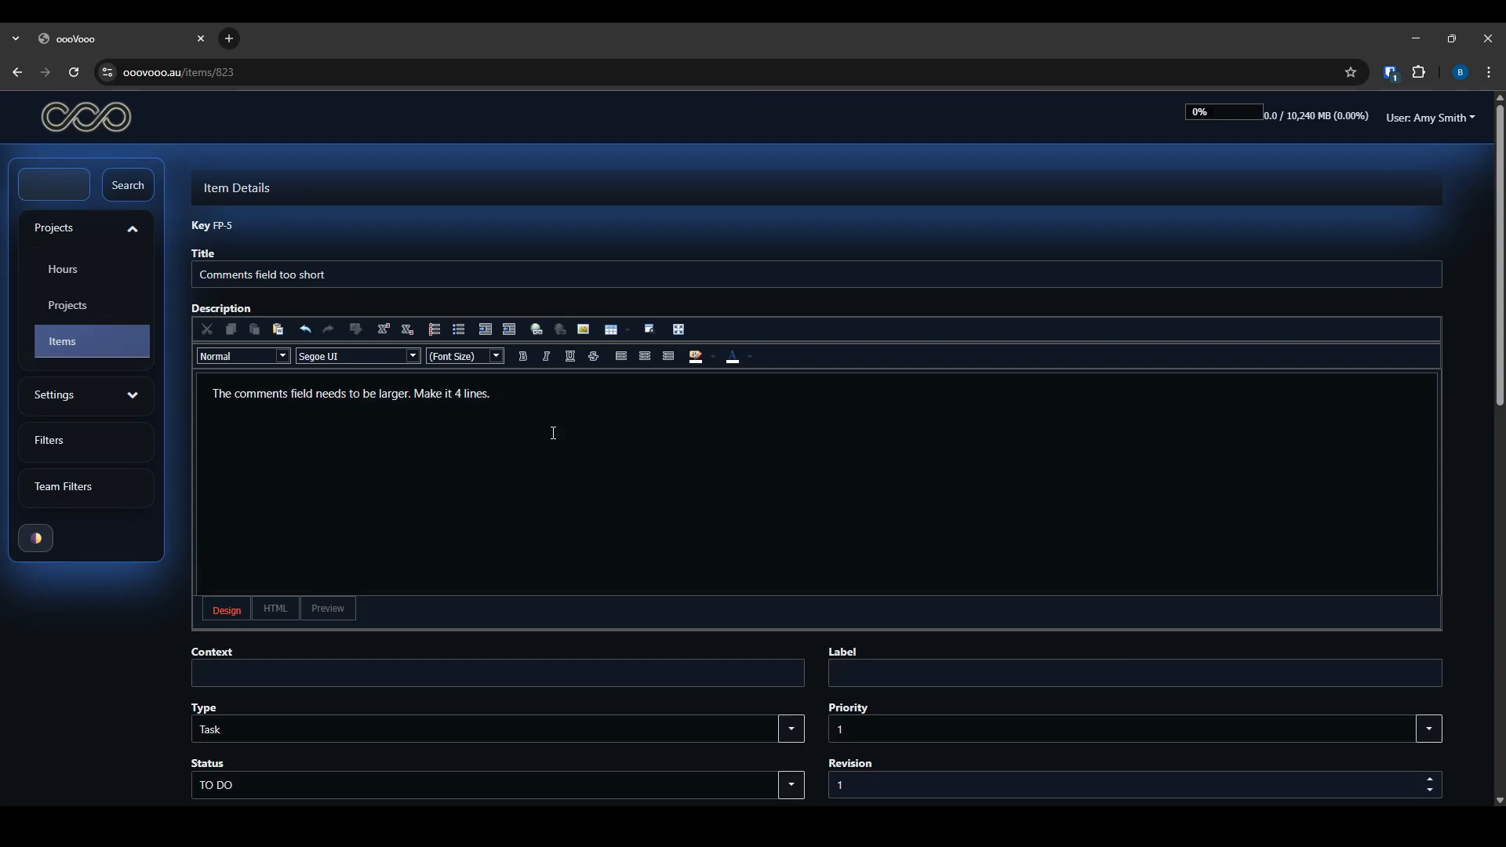
# Set the item's status to PLANNED
pyautogui.scroll(-4, 553, 433)
pyautogui.click(790, 474)
pyautogui.click(549, 518)
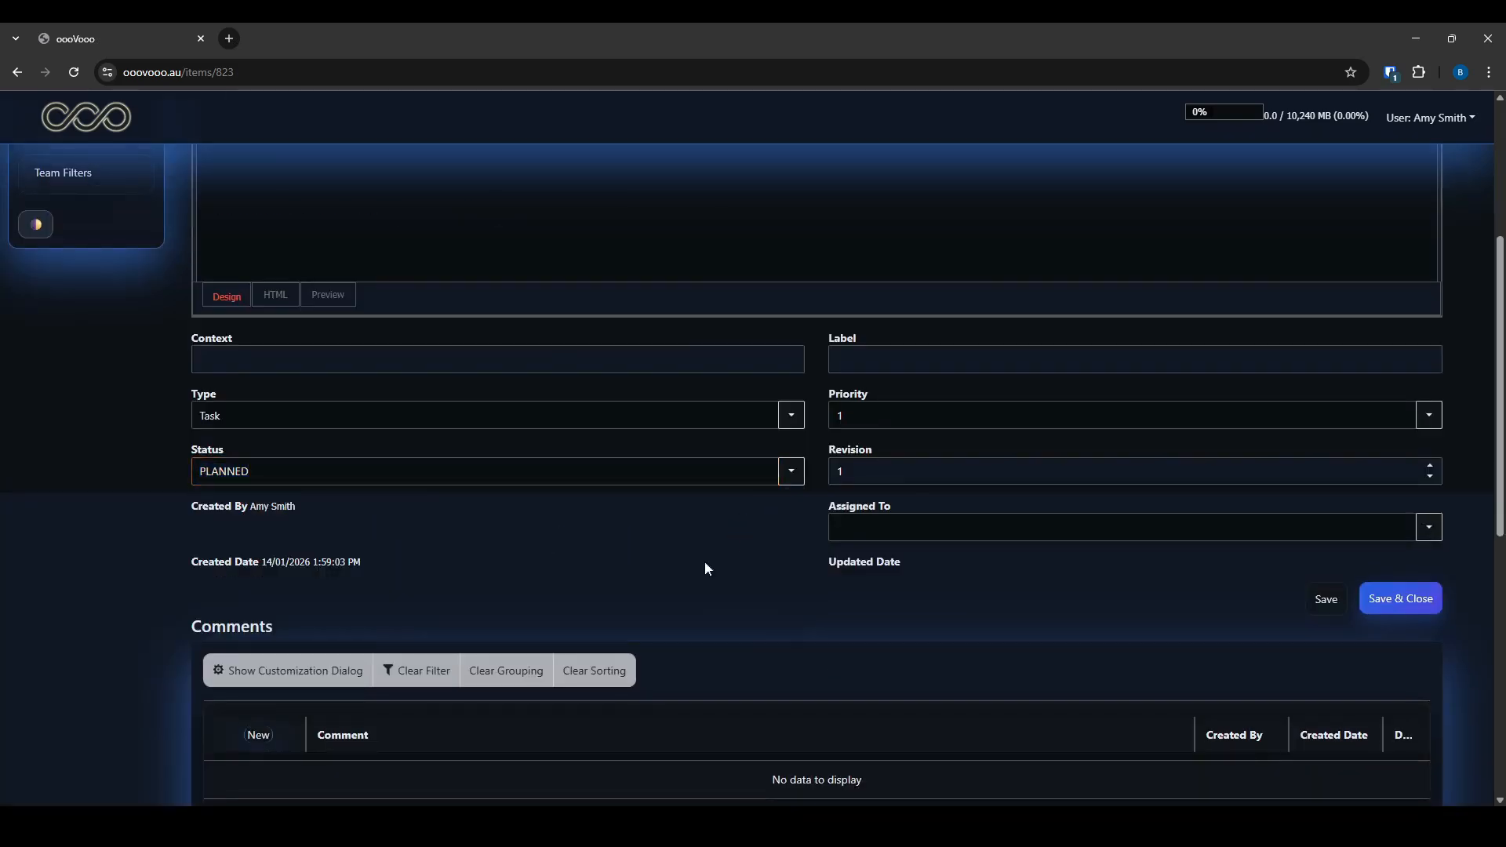
pyautogui.scroll(-6, 705, 569)
pyautogui.scroll(5, 699, 599)
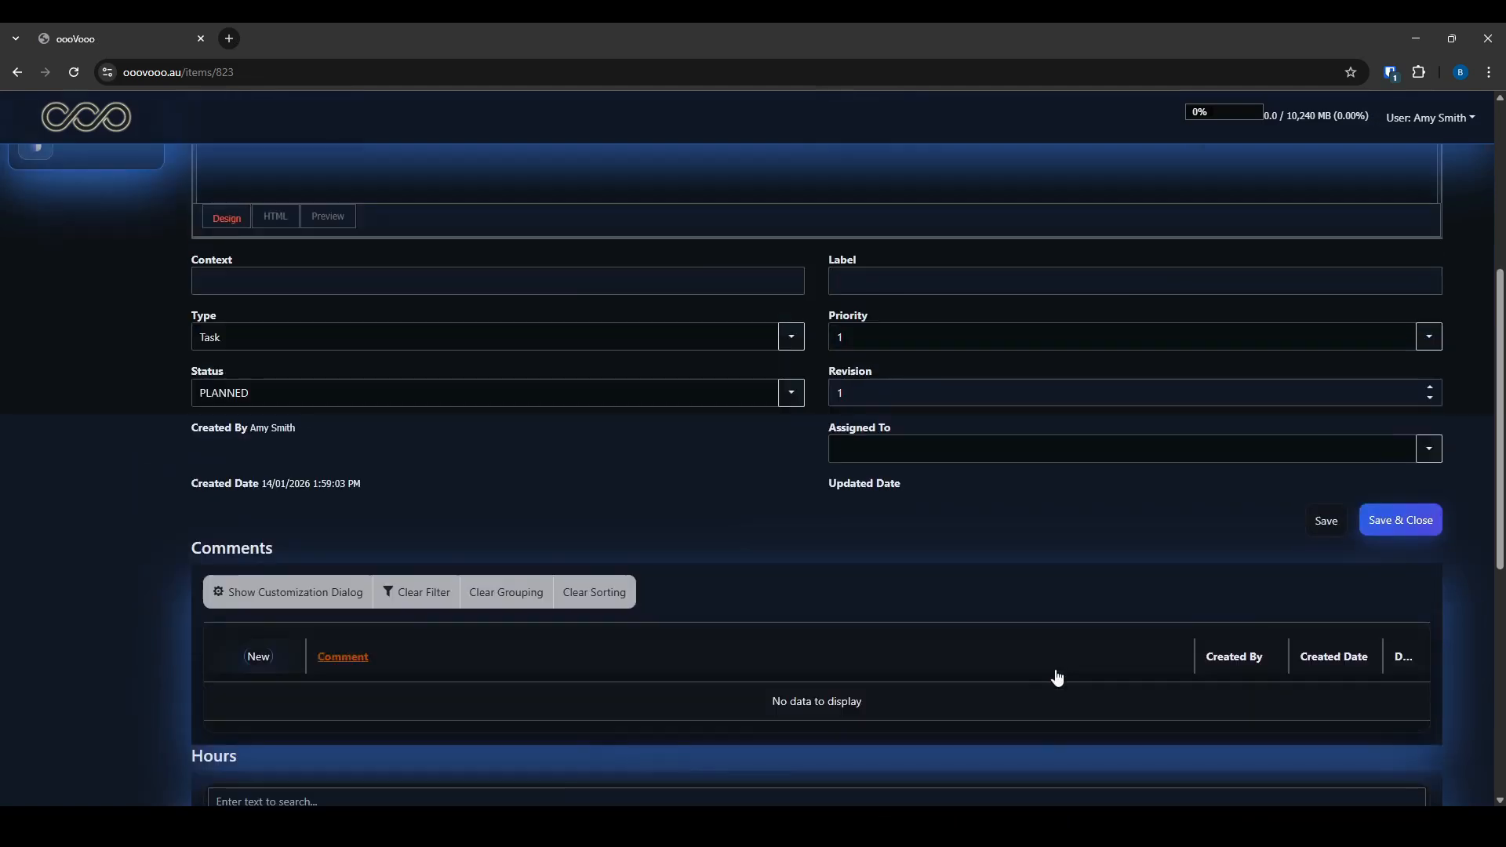
# Capture the right-hand part of the form, paste it into Files, and save the item
pyautogui.press('ctrl+Print')
pyautogui.moveTo(887, 306); pyautogui.dragTo(1390, 577)
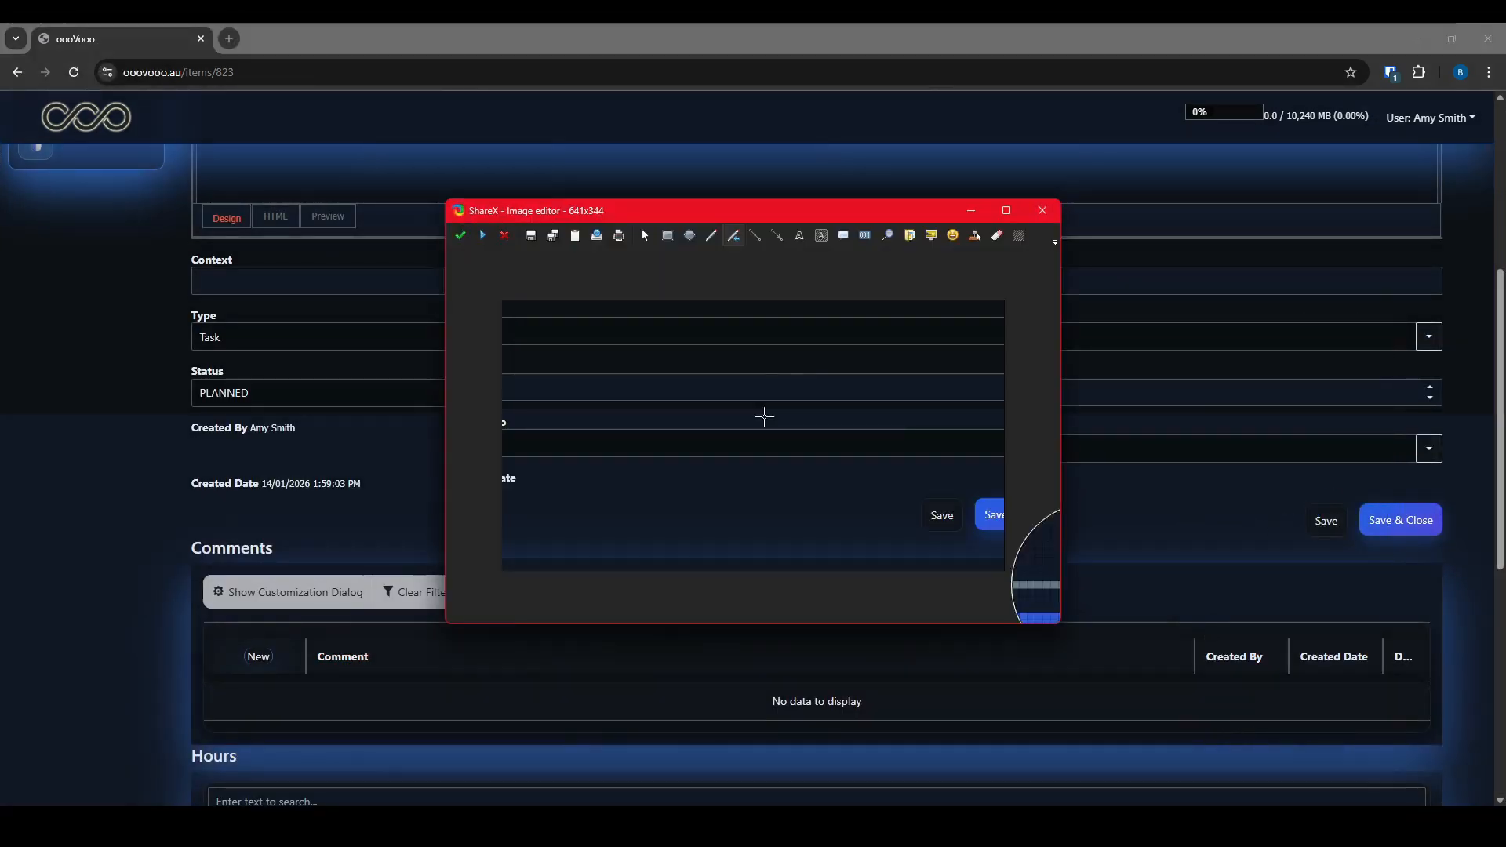
pyautogui.click(577, 238)
pyautogui.scroll(-7, 286, 497)
pyautogui.click(474, 500)
pyautogui.scroll(10, 1301, 469)
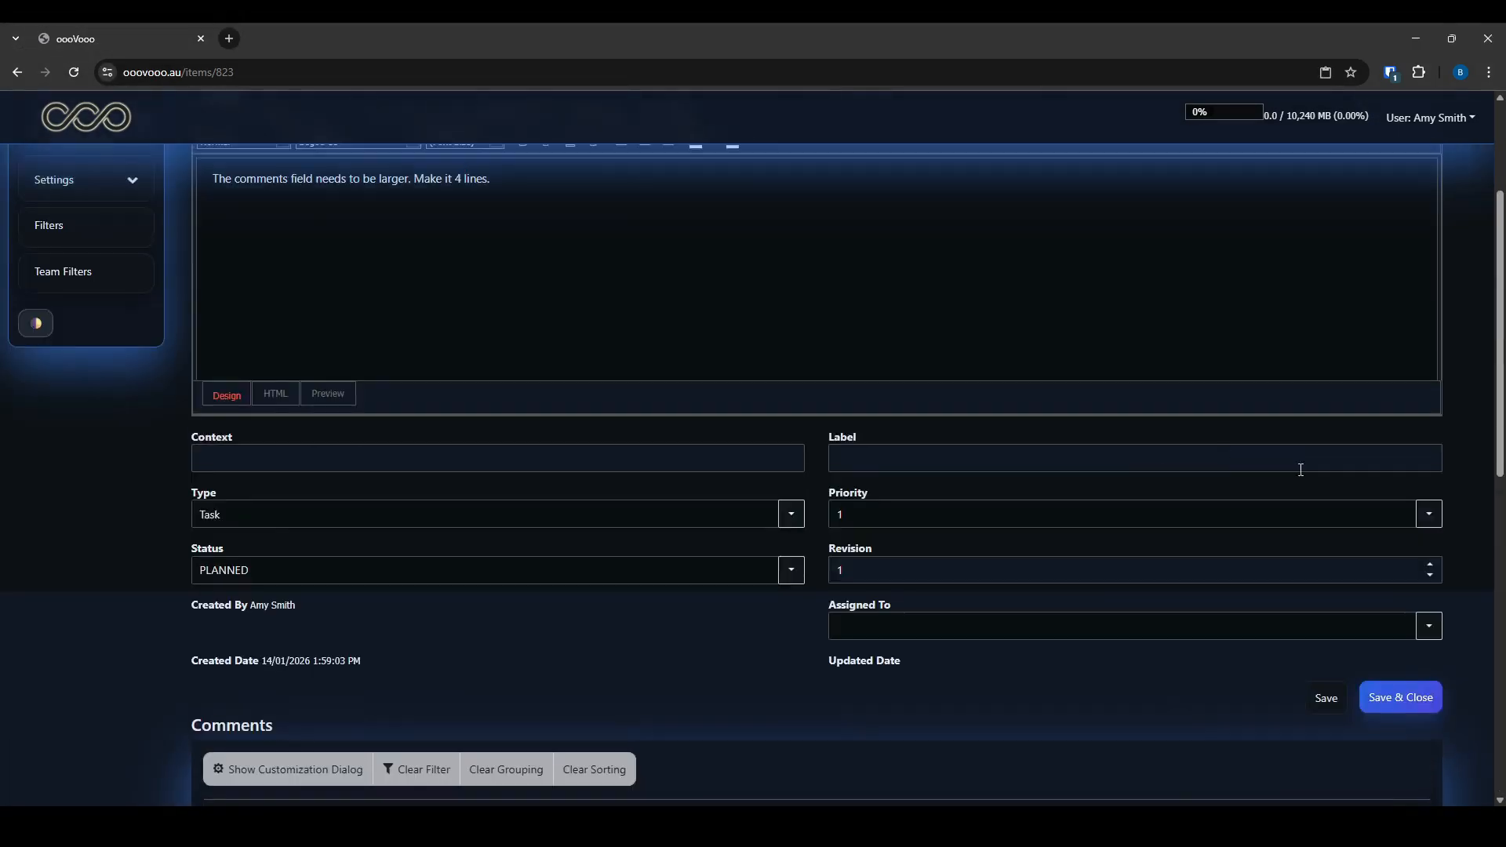
pyautogui.click(1403, 697)
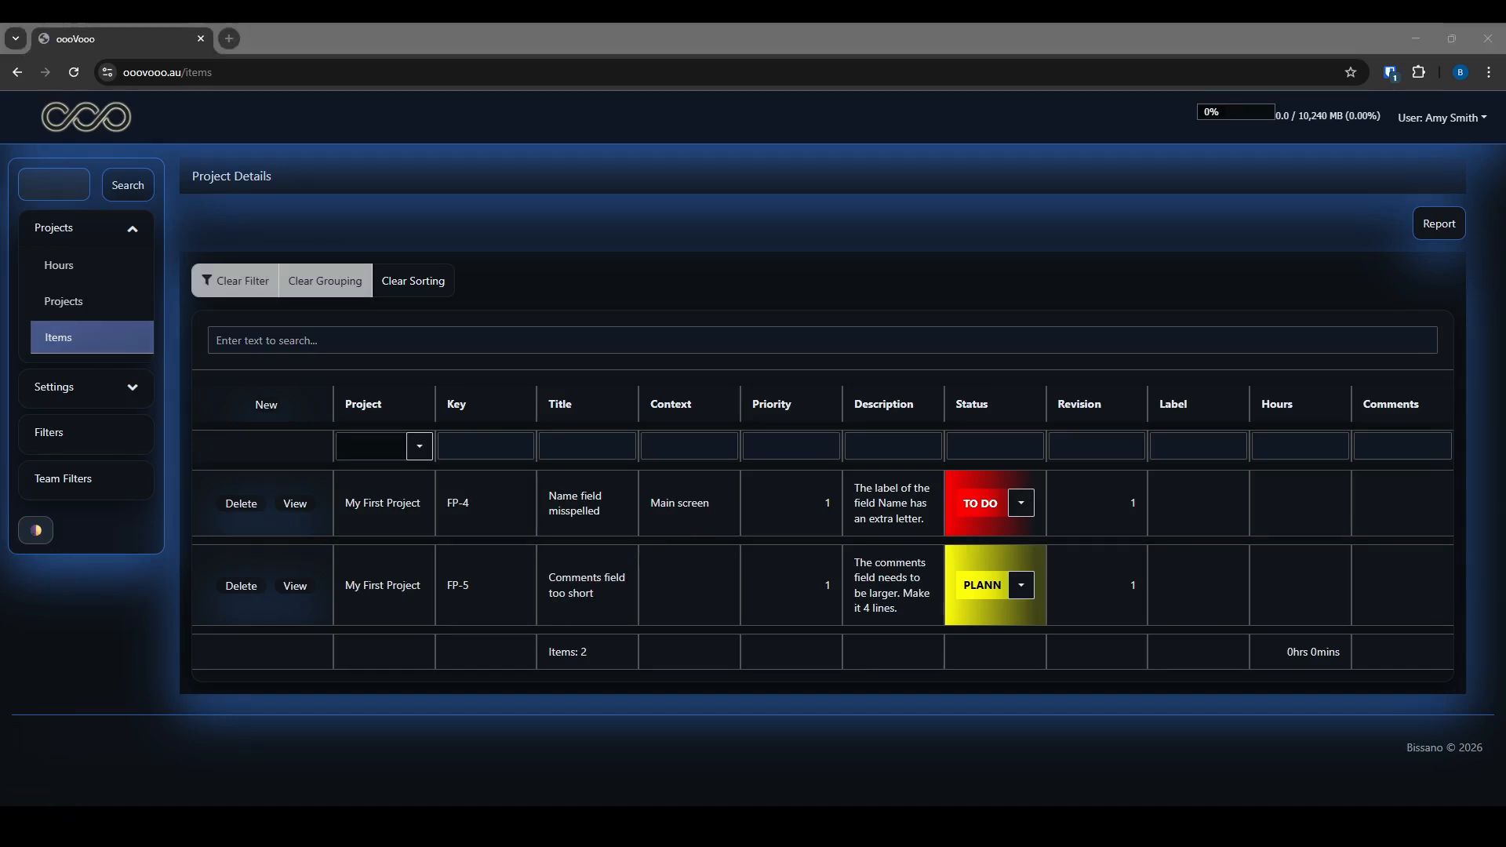
# Start a new item from My First Project's items list
pyautogui.click(110, 339)
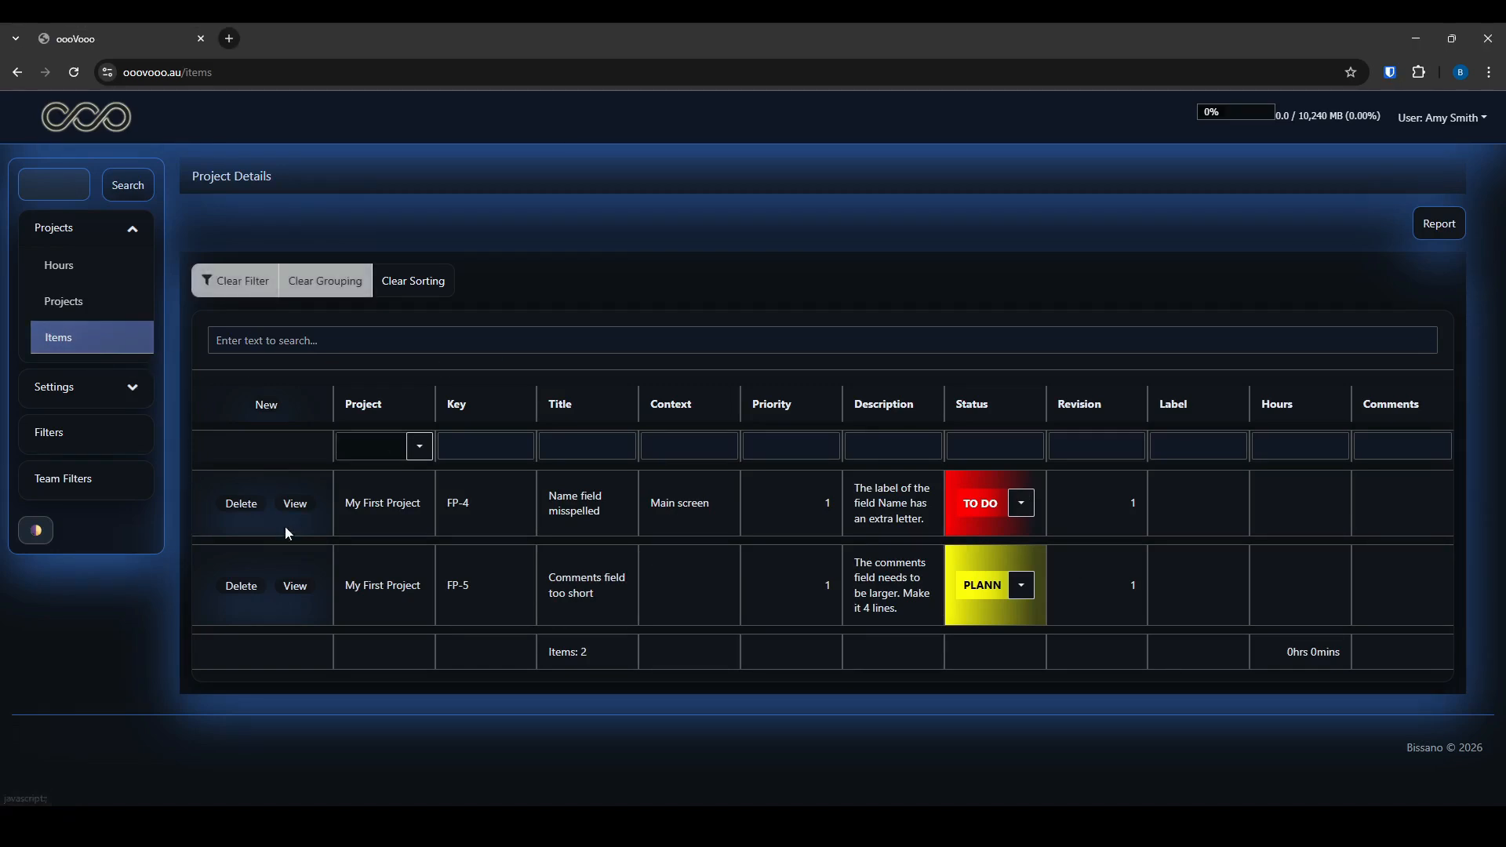
pyautogui.click(266, 405)
pyautogui.click(878, 443)
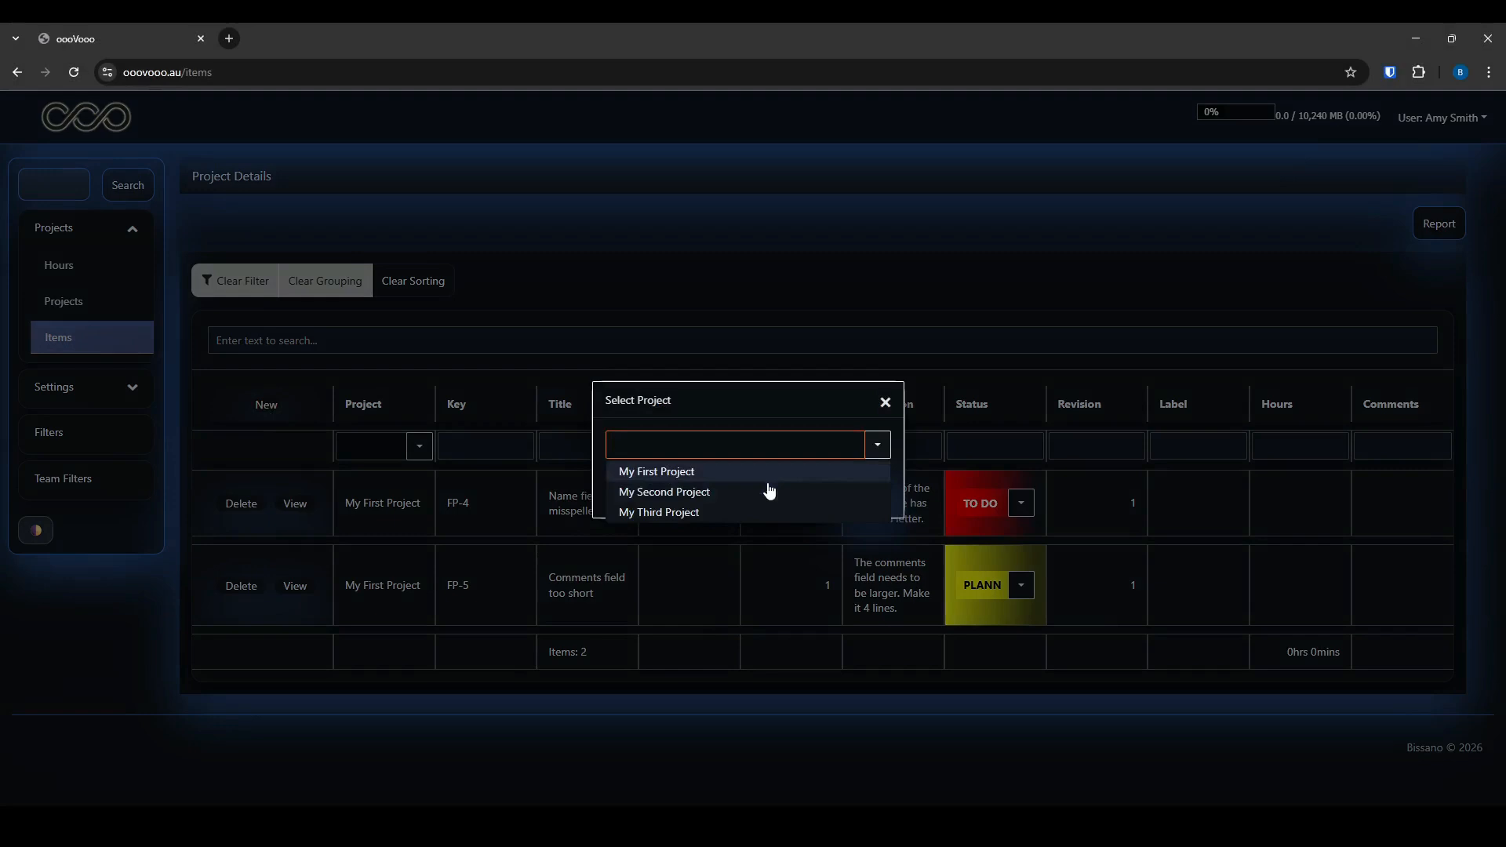
pyautogui.click(887, 403)
pyautogui.click(92, 317)
pyautogui.click(352, 441)
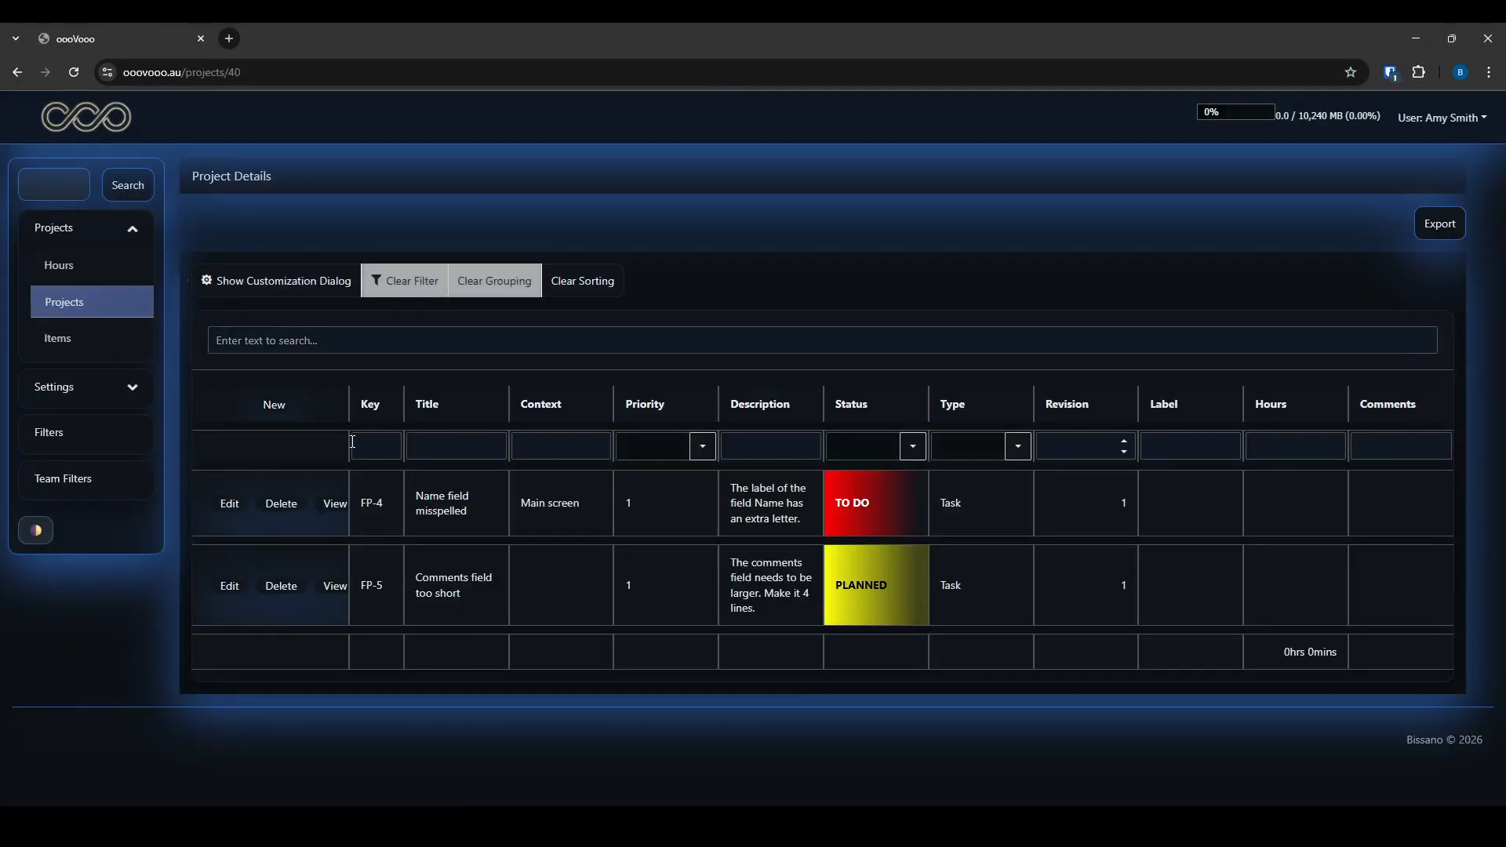
pyautogui.click(275, 404)
# Save item FP-6 titled 'test TODO' with description 'test'
pyautogui.click(463, 276)
pyautogui.write('test TODO')
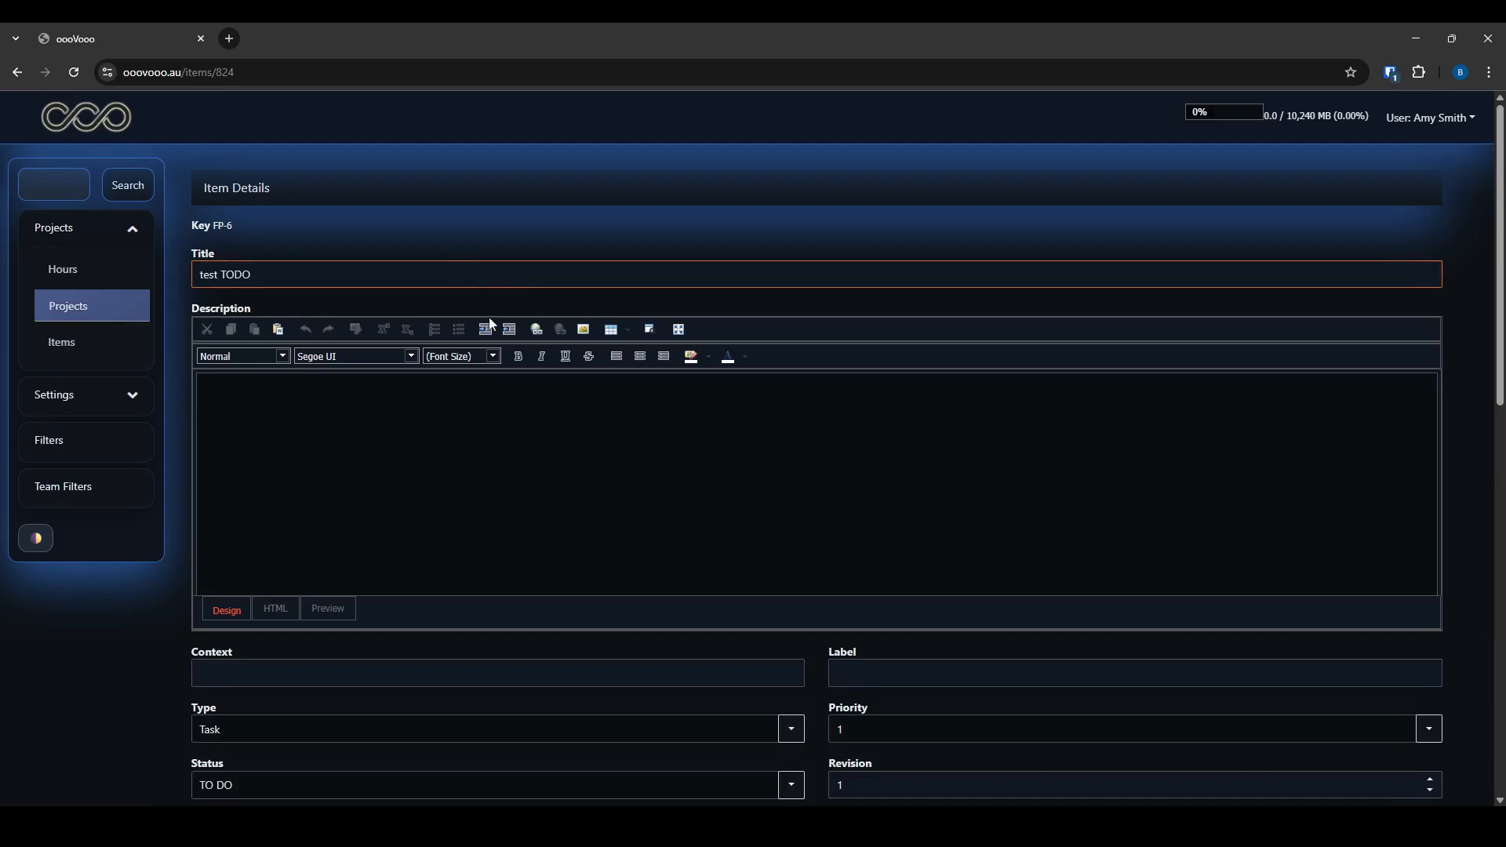
pyautogui.click(477, 444)
pyautogui.write('test TODO')
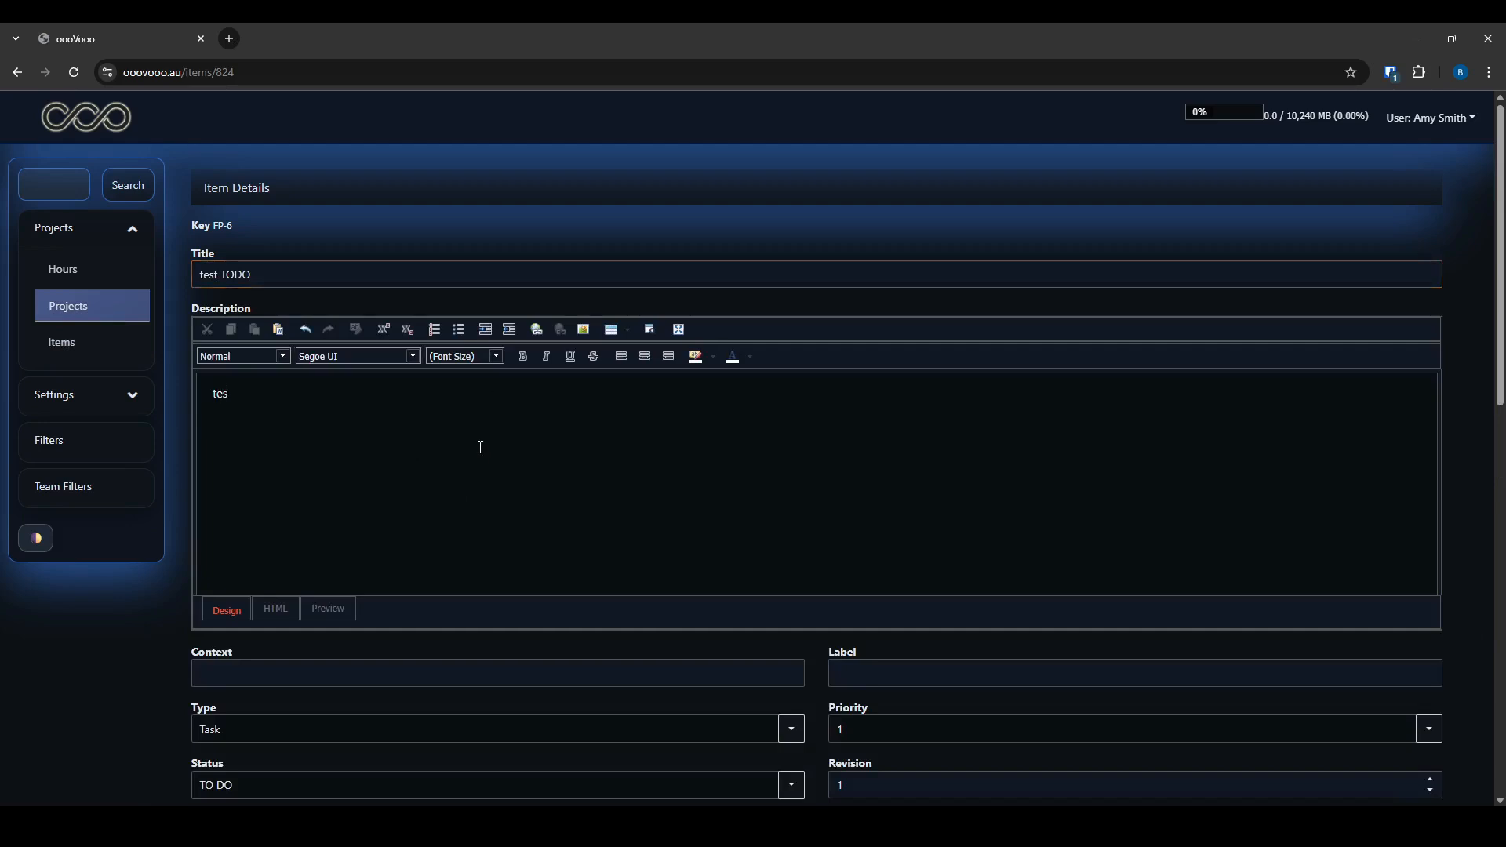
pyautogui.scroll(-7, 478, 698)
pyautogui.click(1388, 364)
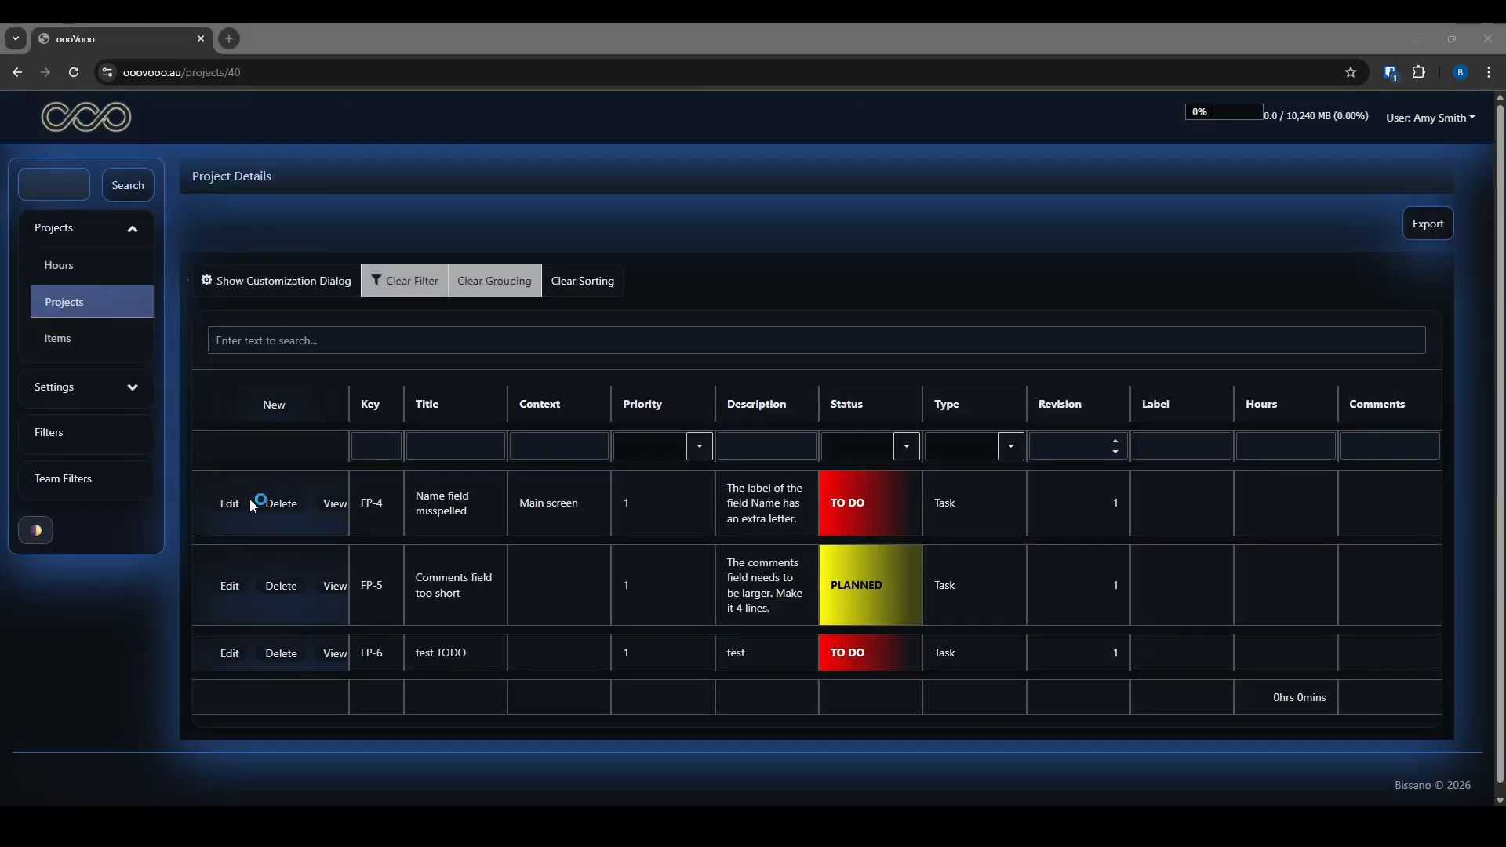
# Create a new item filter named PR1 under Settings > Item Filters
pyautogui.click(89, 394)
pyautogui.click(83, 313)
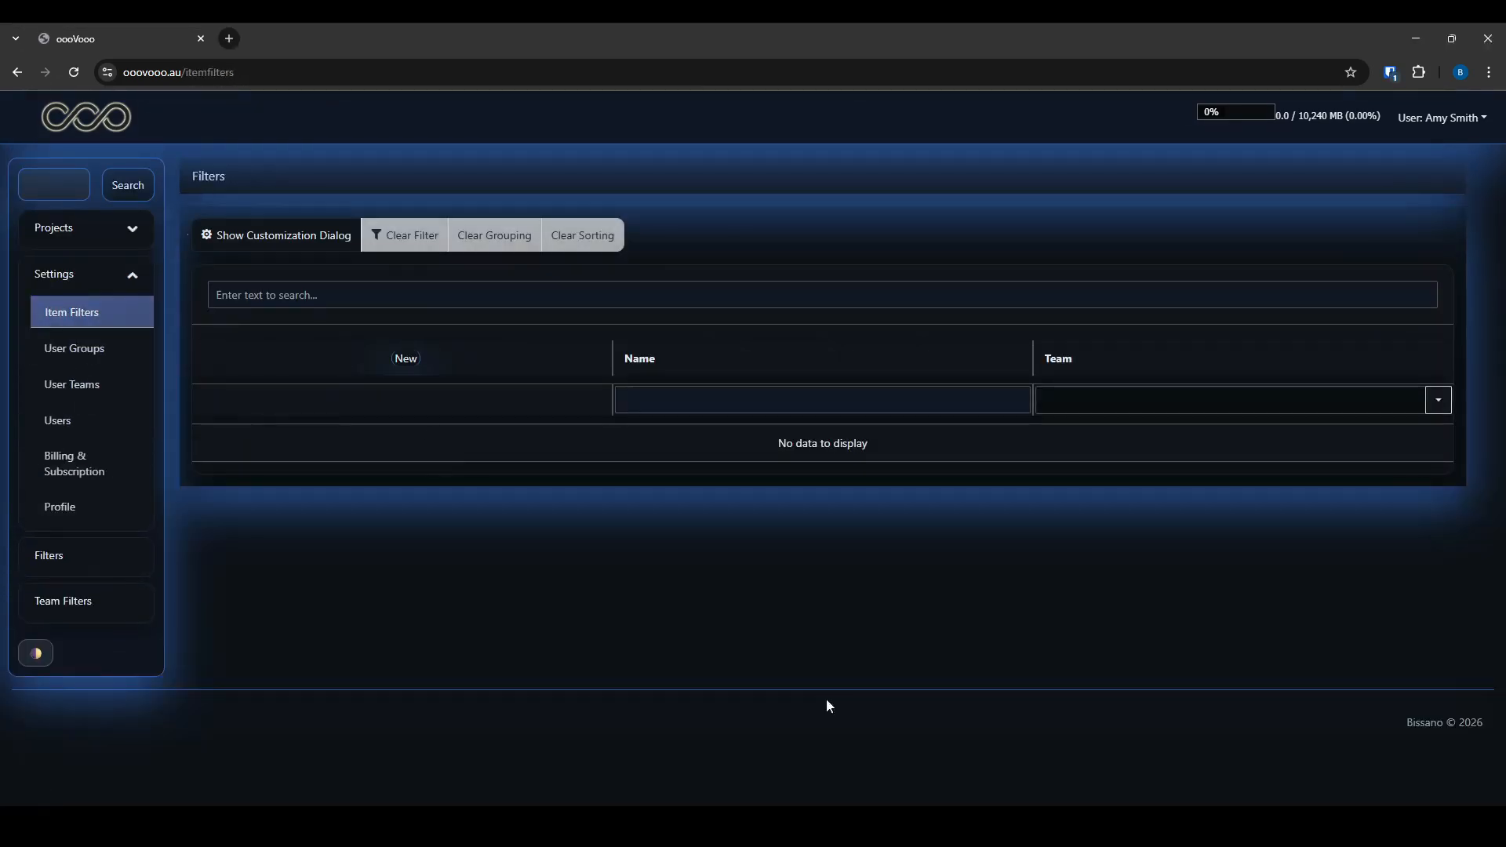
pyautogui.click(405, 358)
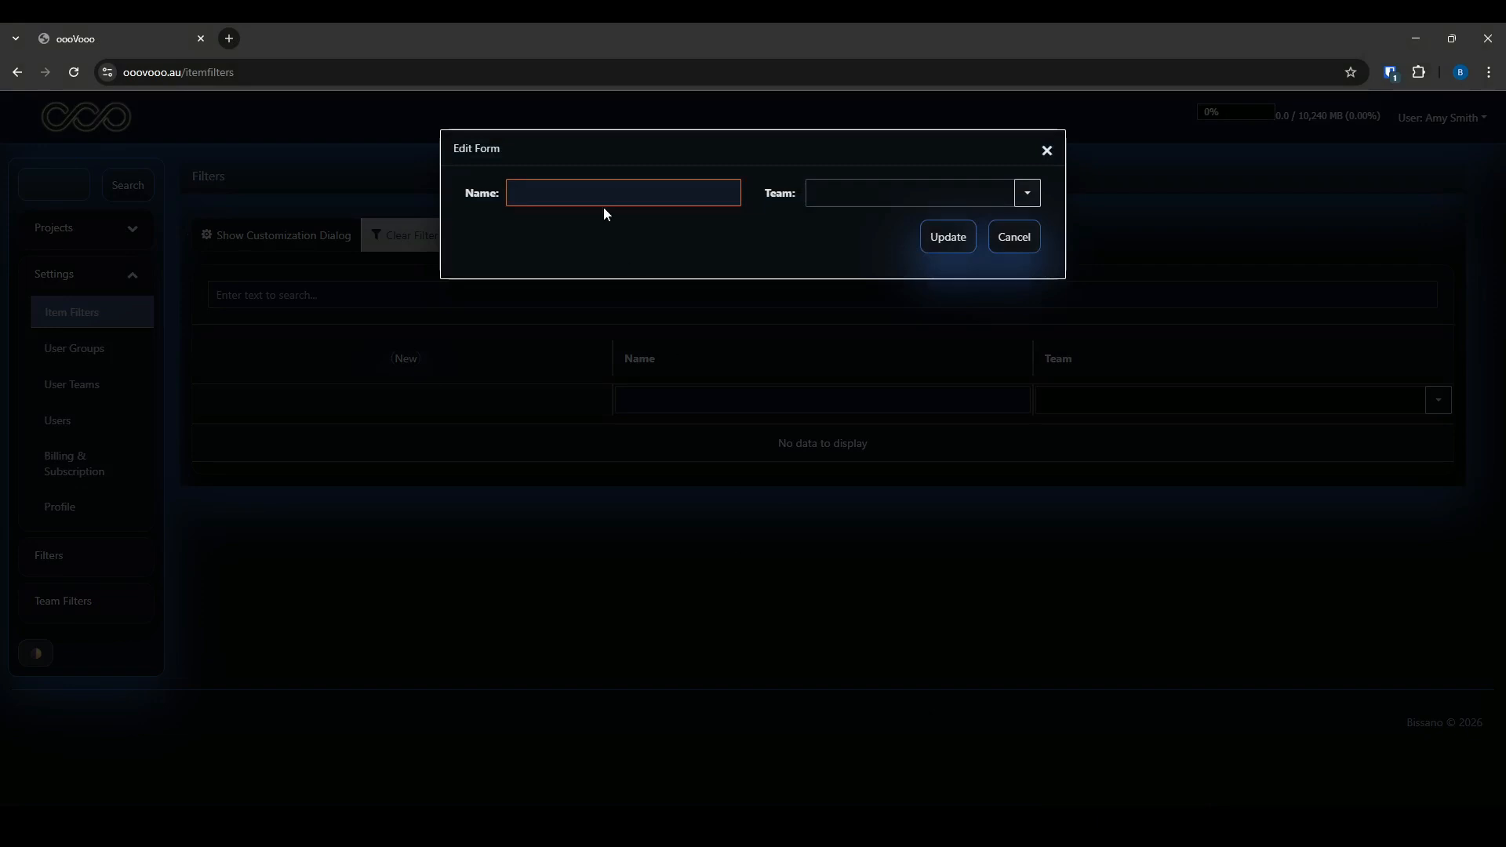
pyautogui.write('PR1')
pyautogui.click(926, 234)
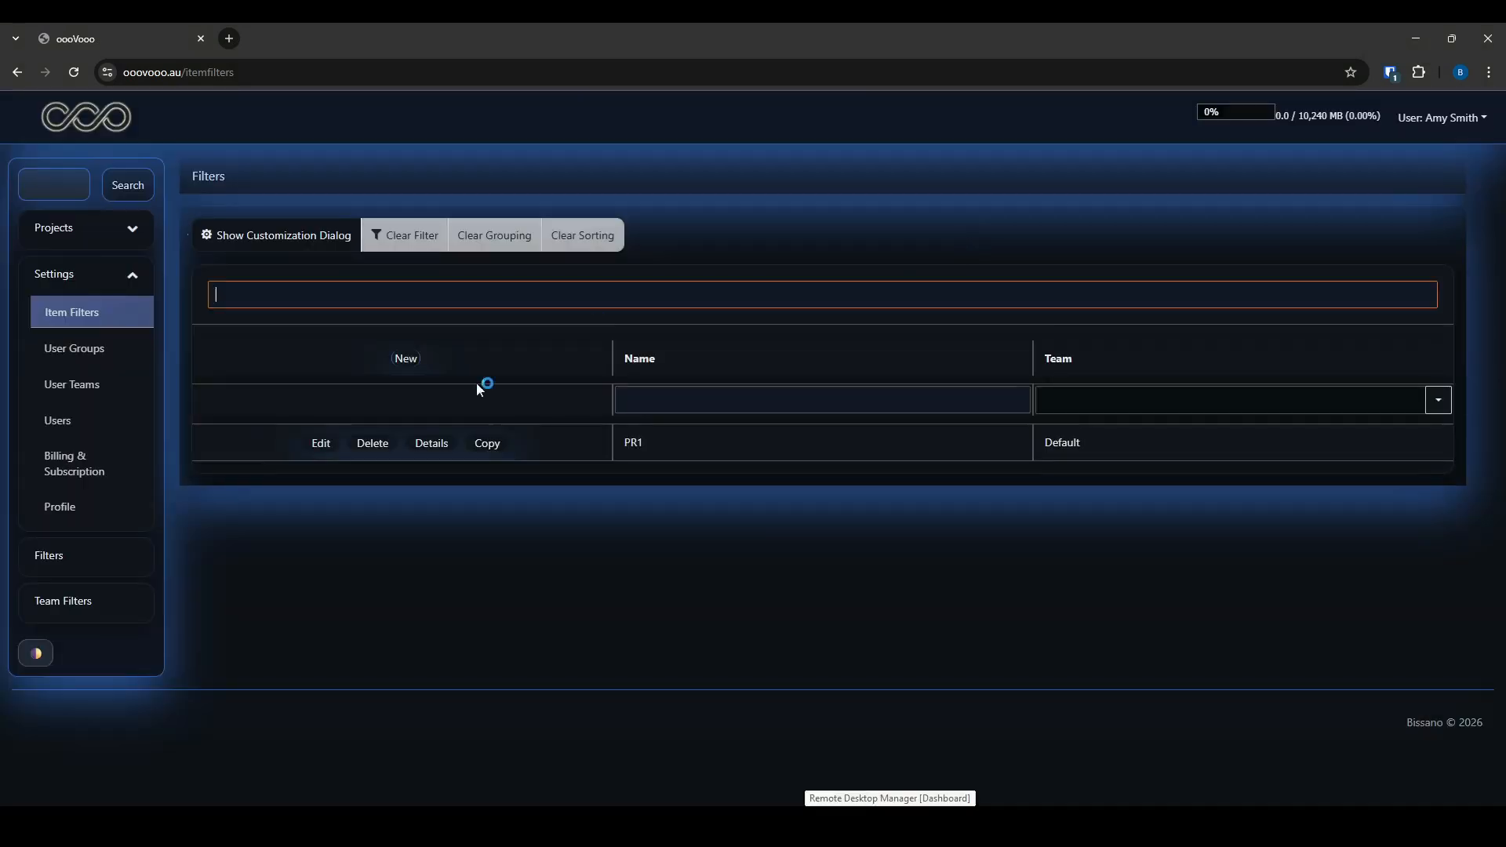
# In PR1's column details, give Key sort order 1 and Title sort order 2
pyautogui.click(443, 443)
pyautogui.scroll(-2, 794, 475)
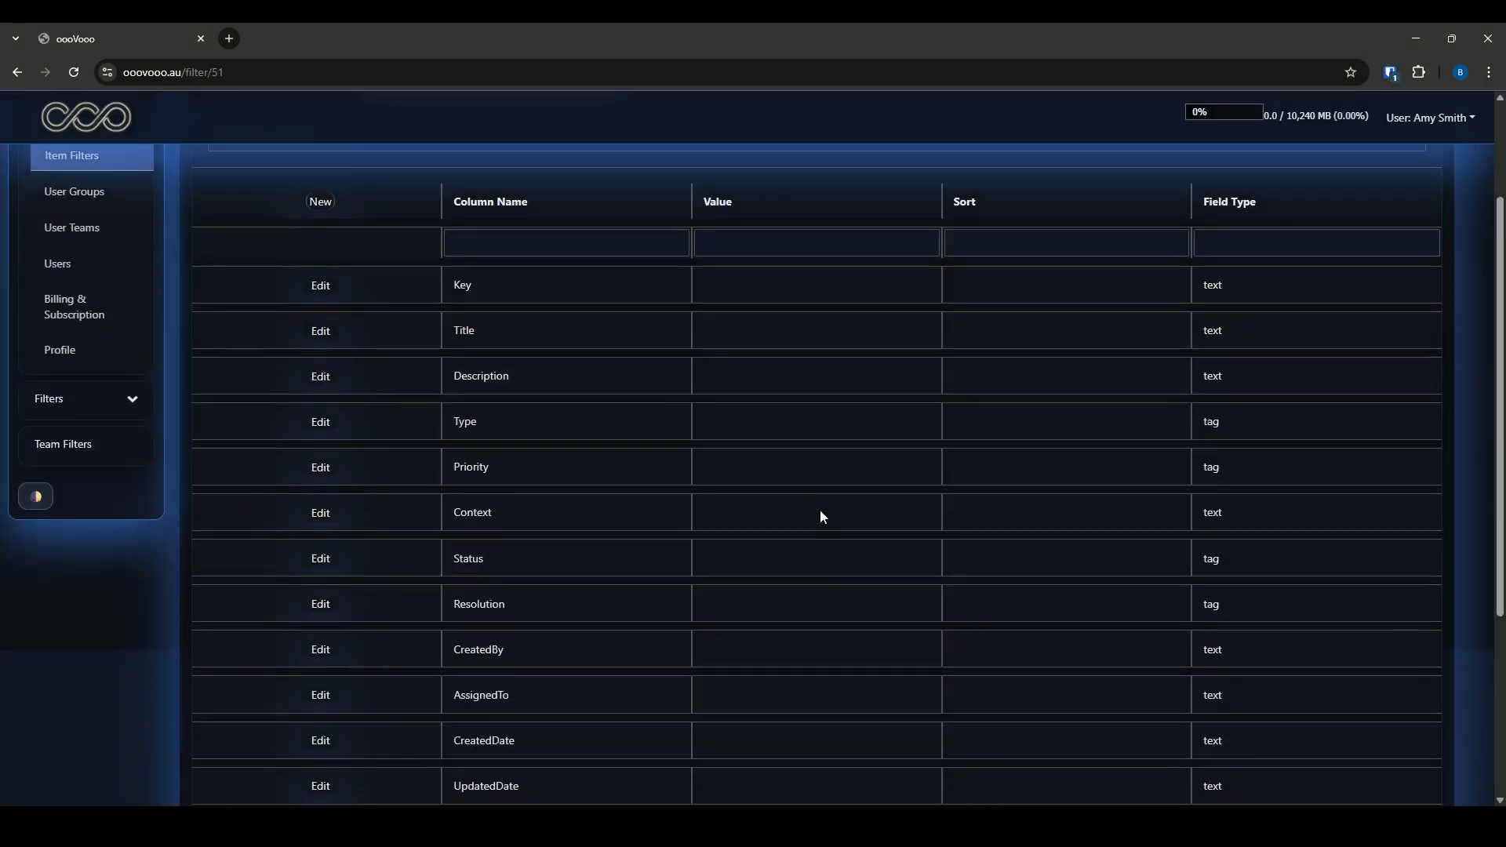
pyautogui.click(320, 286)
pyautogui.click(735, 464)
pyautogui.write('1')
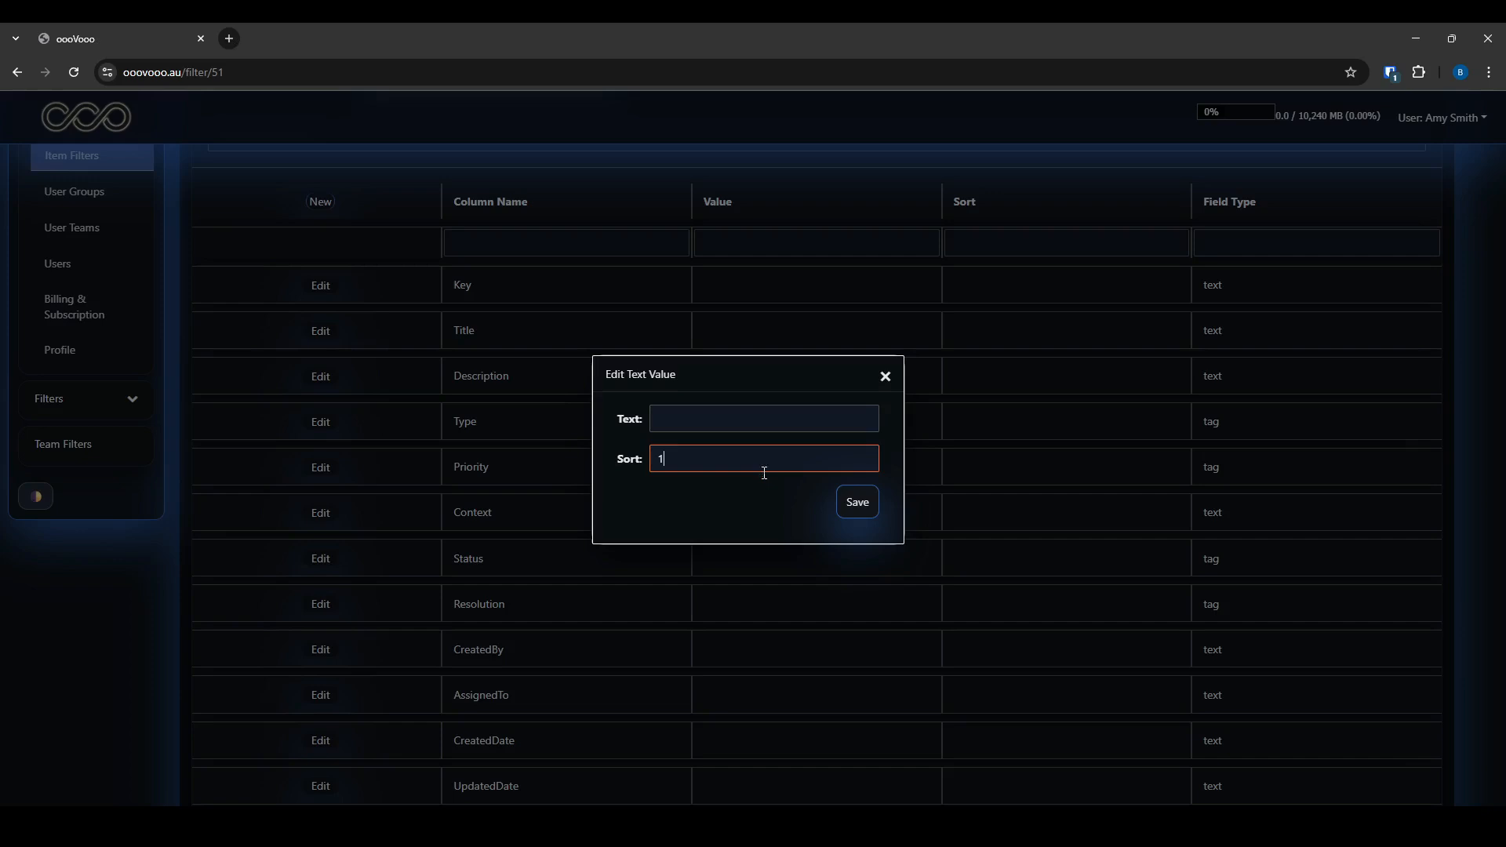
pyautogui.click(857, 502)
pyautogui.click(321, 330)
pyautogui.click(709, 466)
pyautogui.write('2')
pyautogui.click(857, 502)
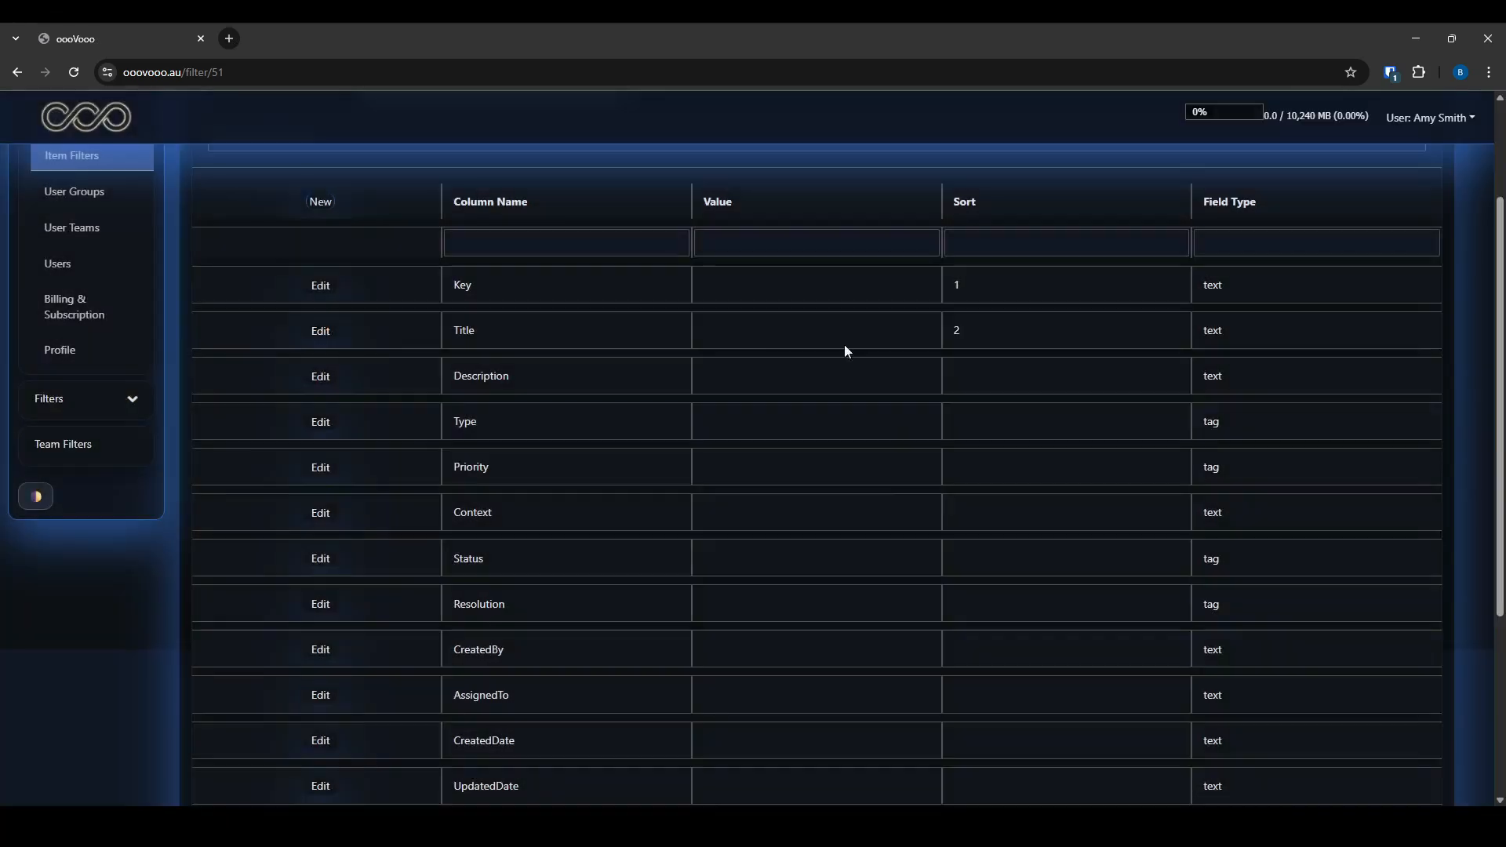
# Give the Context and Description columns their sort orders, 3 and 4
pyautogui.click(321, 512)
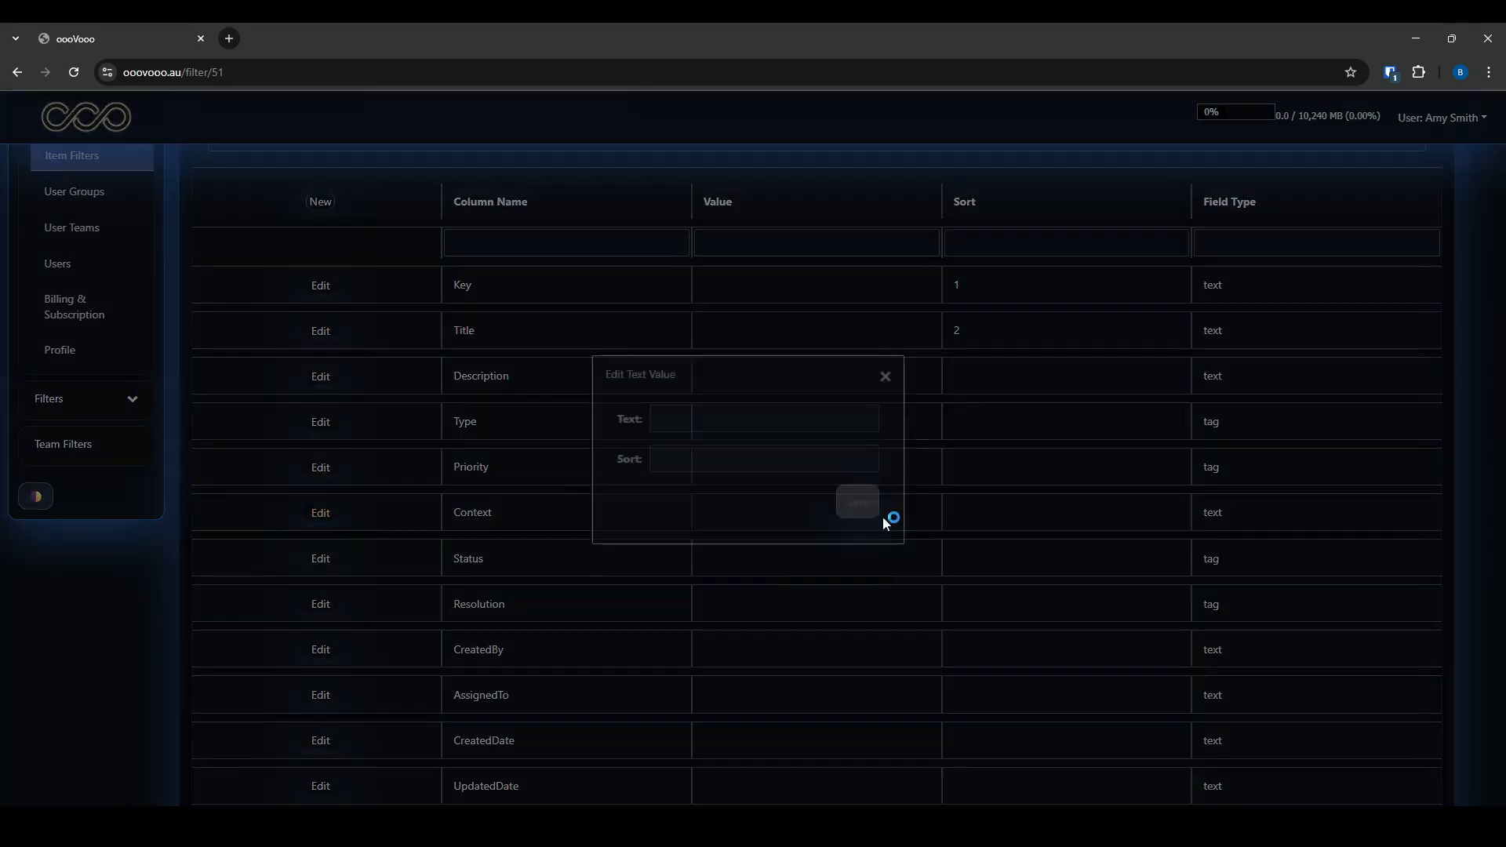
pyautogui.click(733, 461)
pyautogui.write('3')
pyautogui.click(857, 502)
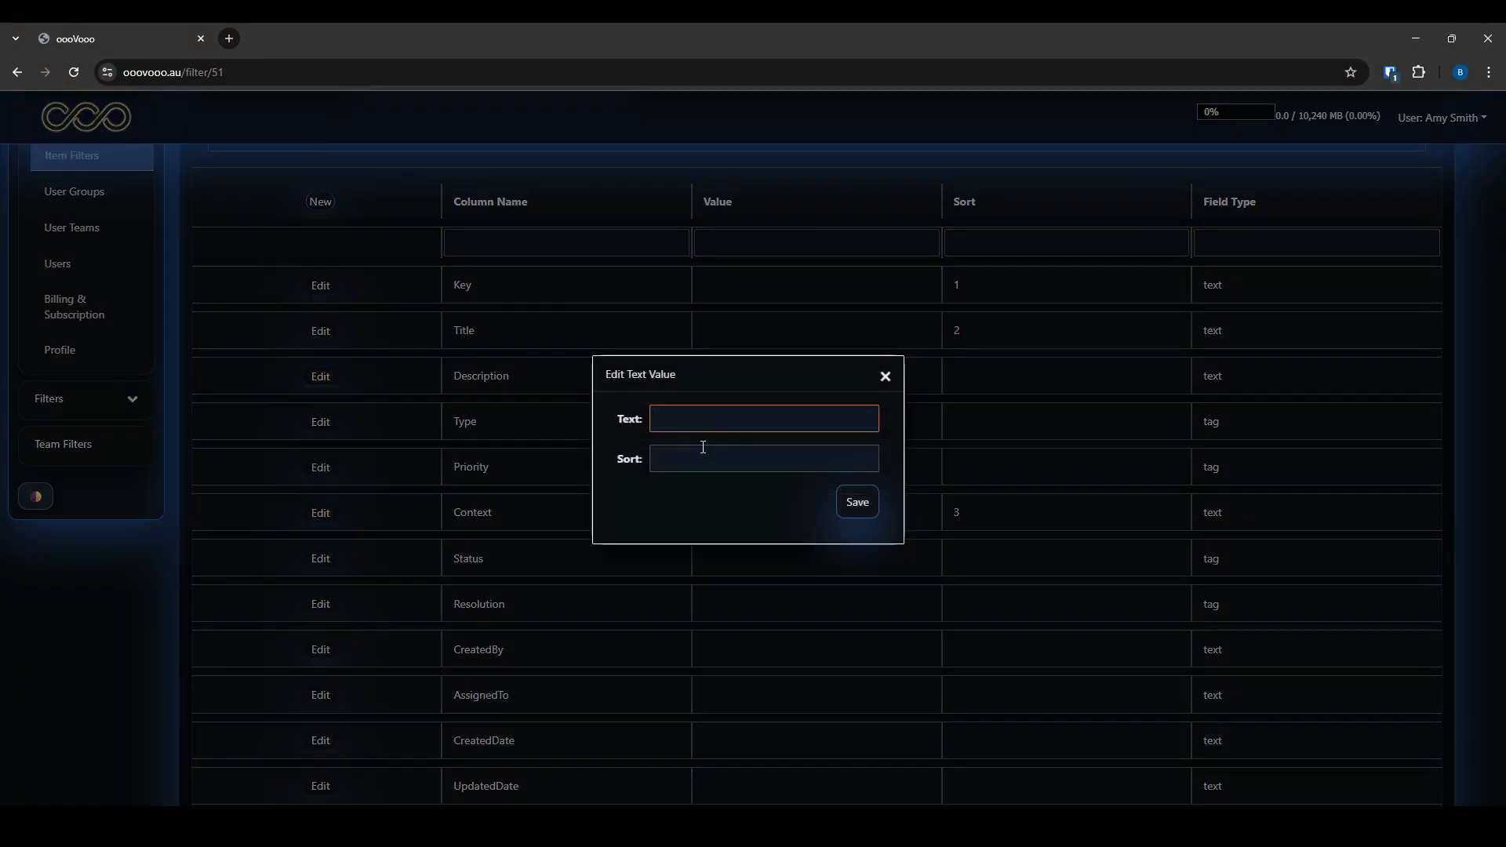
pyautogui.click(702, 452)
pyautogui.write('3')
pyautogui.click(857, 502)
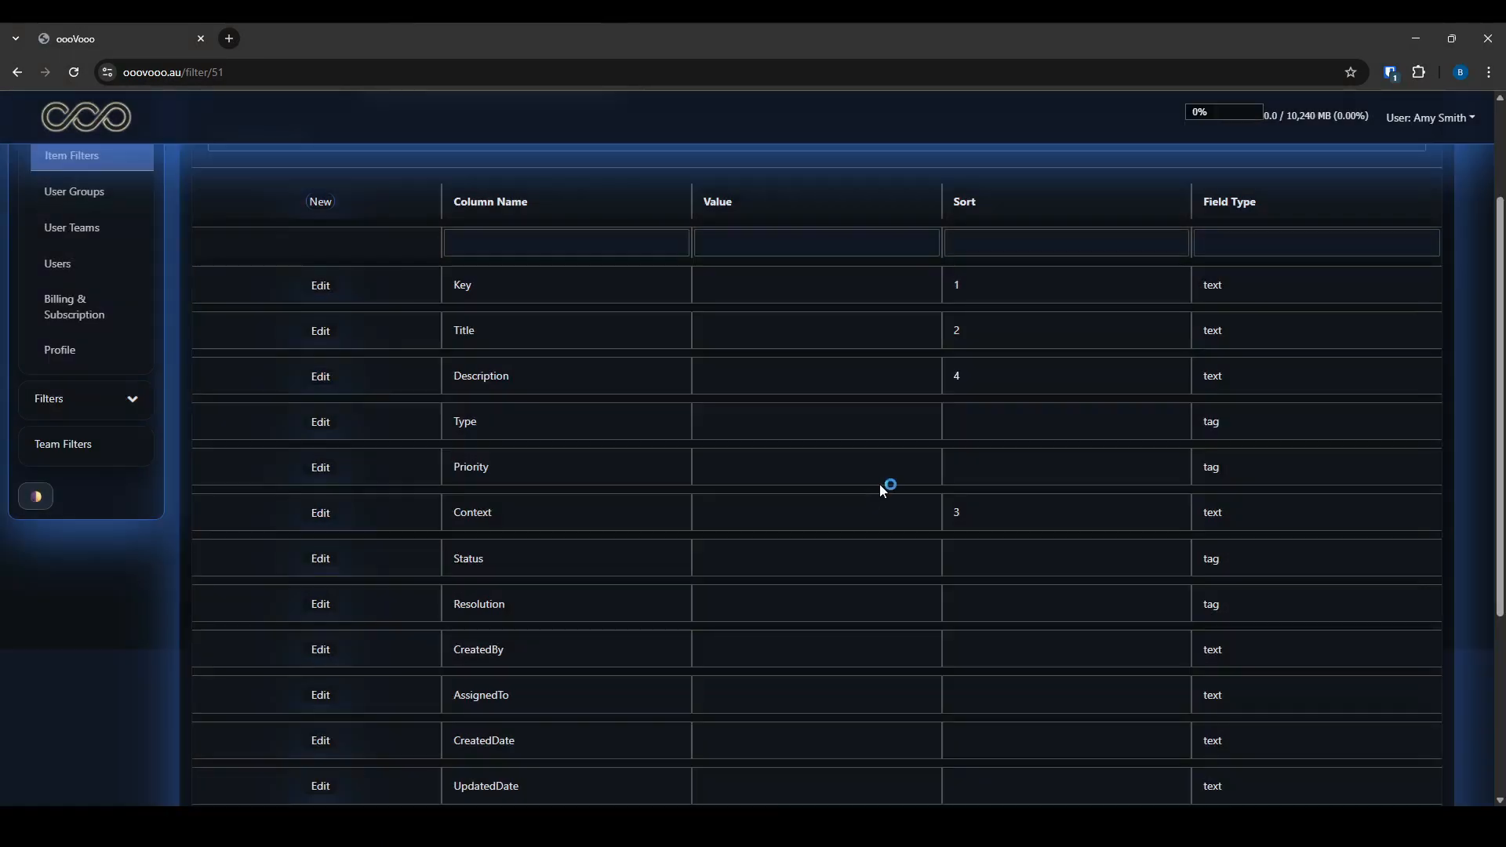
# Limit the Status column to values TO DO through IN REVIEW
pyautogui.click(321, 558)
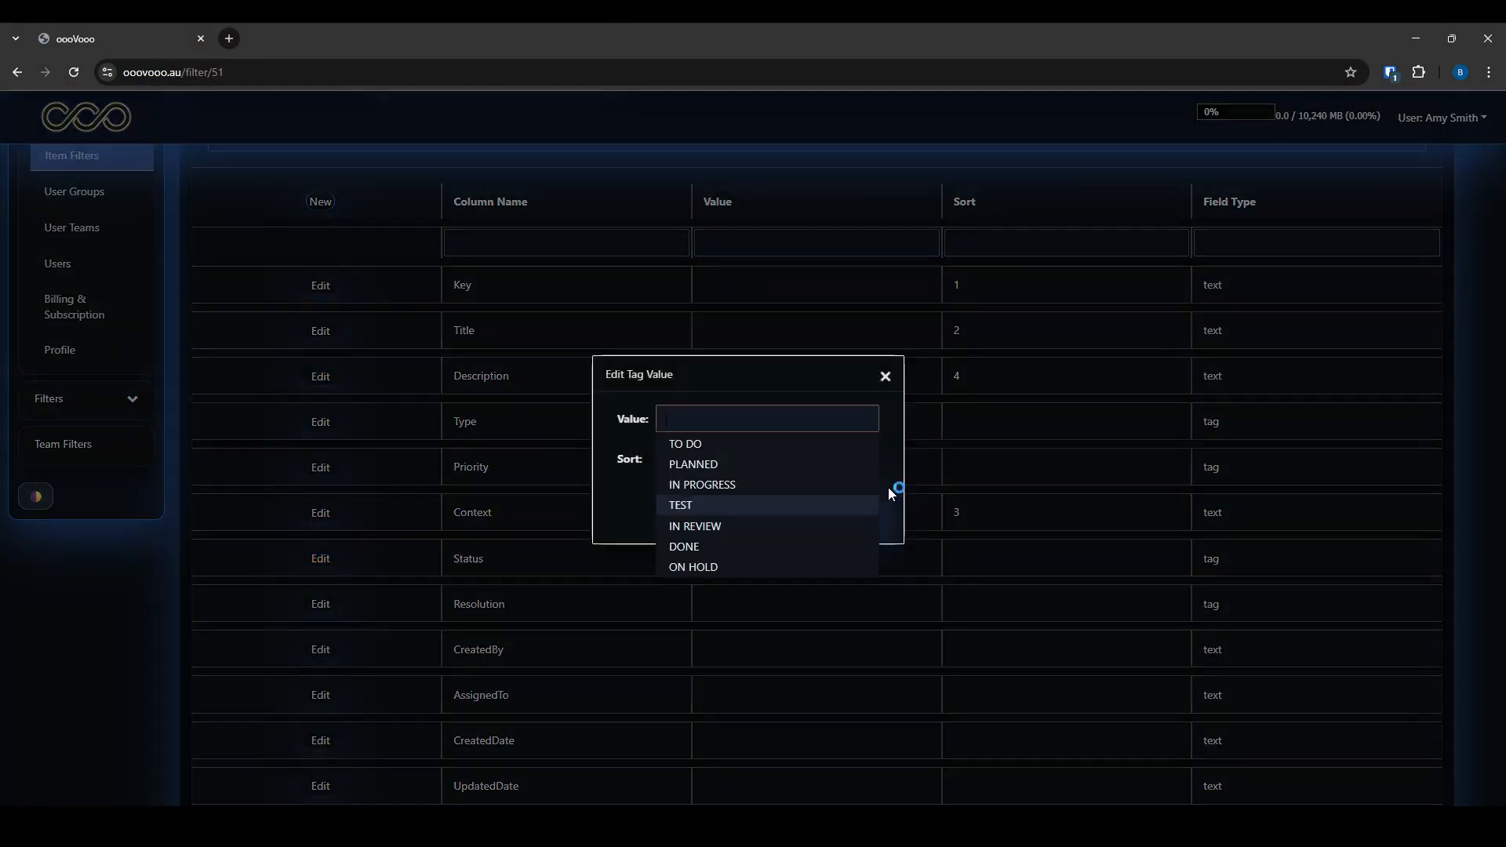
pyautogui.click(715, 447)
pyautogui.click(714, 447)
pyautogui.click(714, 447)
pyautogui.click(710, 473)
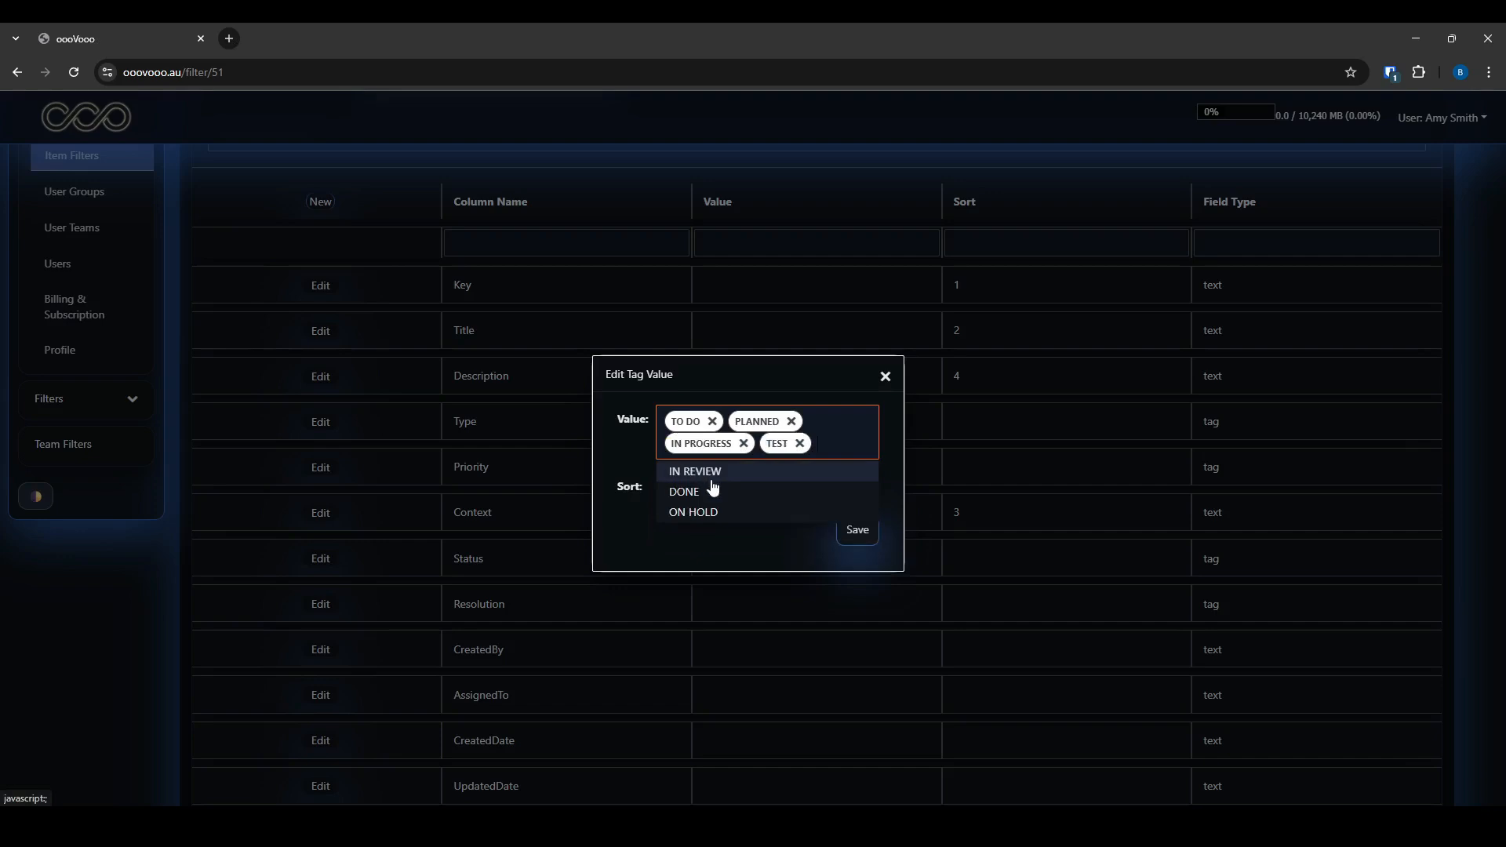
pyautogui.click(711, 473)
pyautogui.click(855, 549)
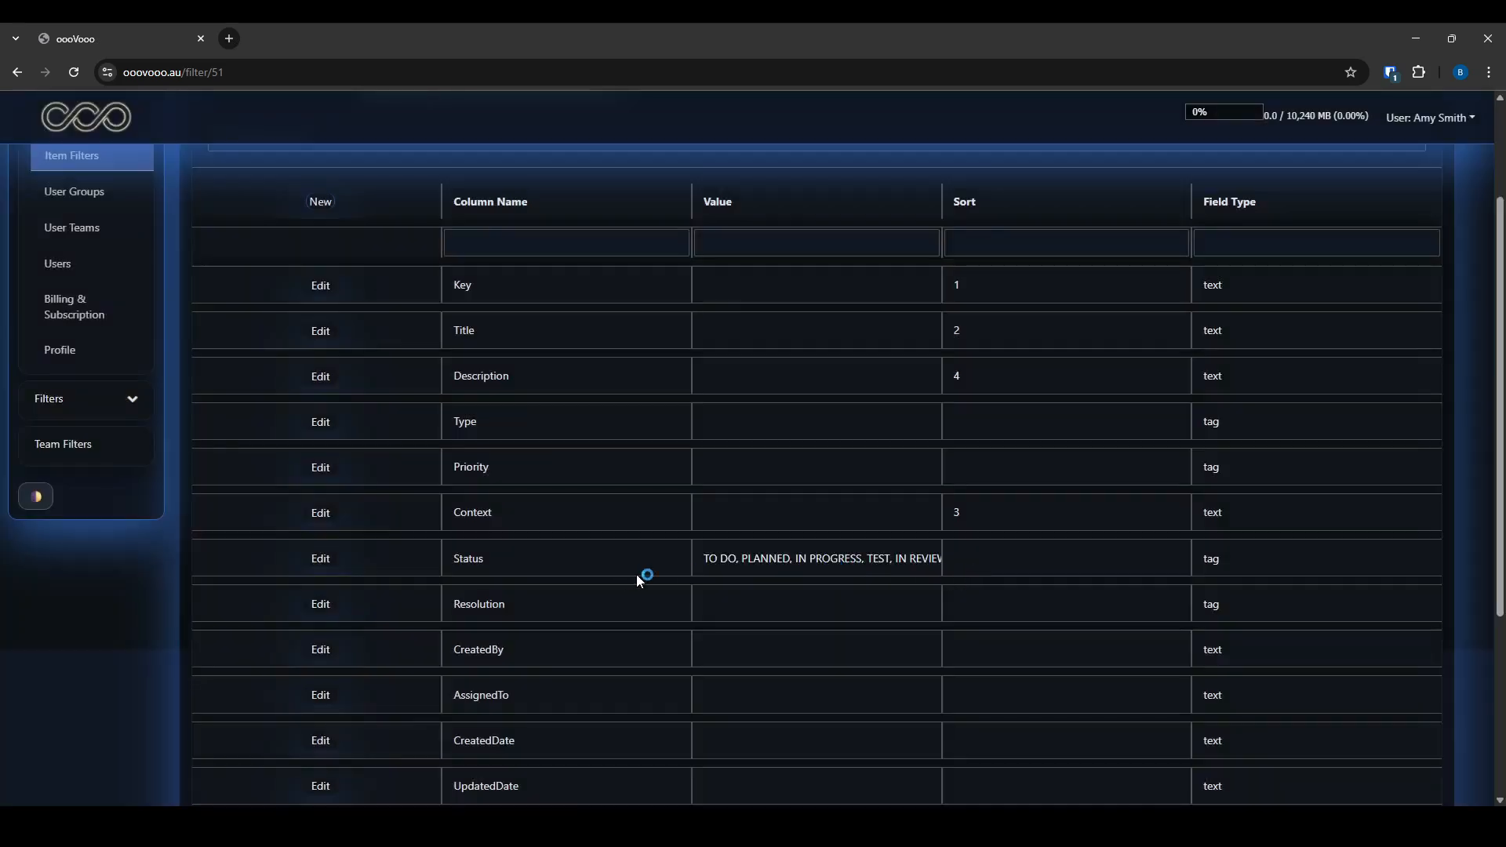
# Give Status sort order 5 and Revision sort order 6
pyautogui.click(320, 558)
pyautogui.click(668, 483)
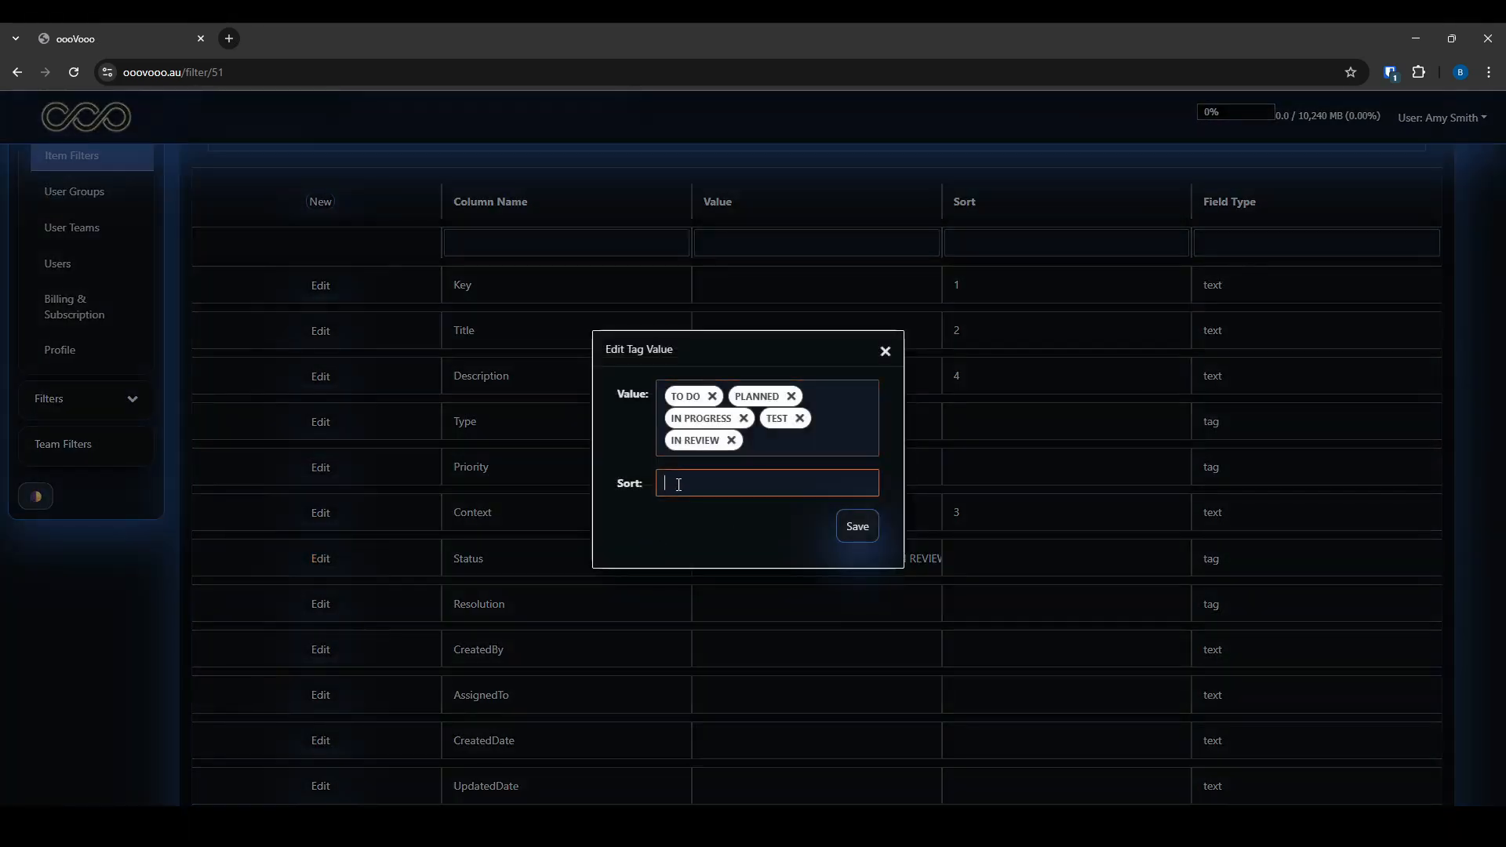
pyautogui.write('5')
pyautogui.click(864, 530)
pyautogui.scroll(-3, 706, 584)
pyautogui.click(322, 642)
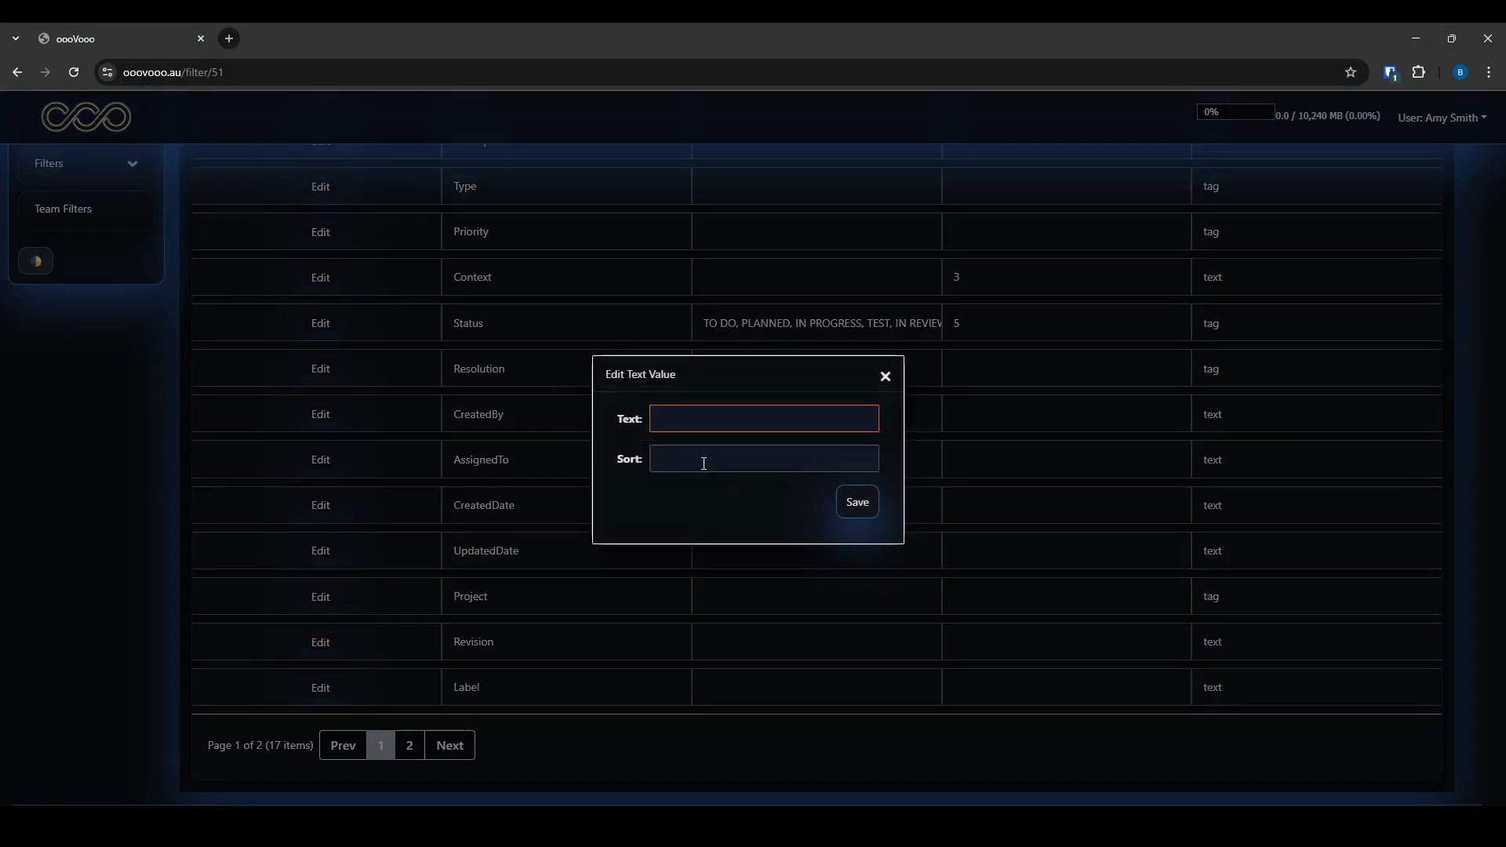
pyautogui.click(703, 462)
pyautogui.write('6')
pyautogui.click(848, 507)
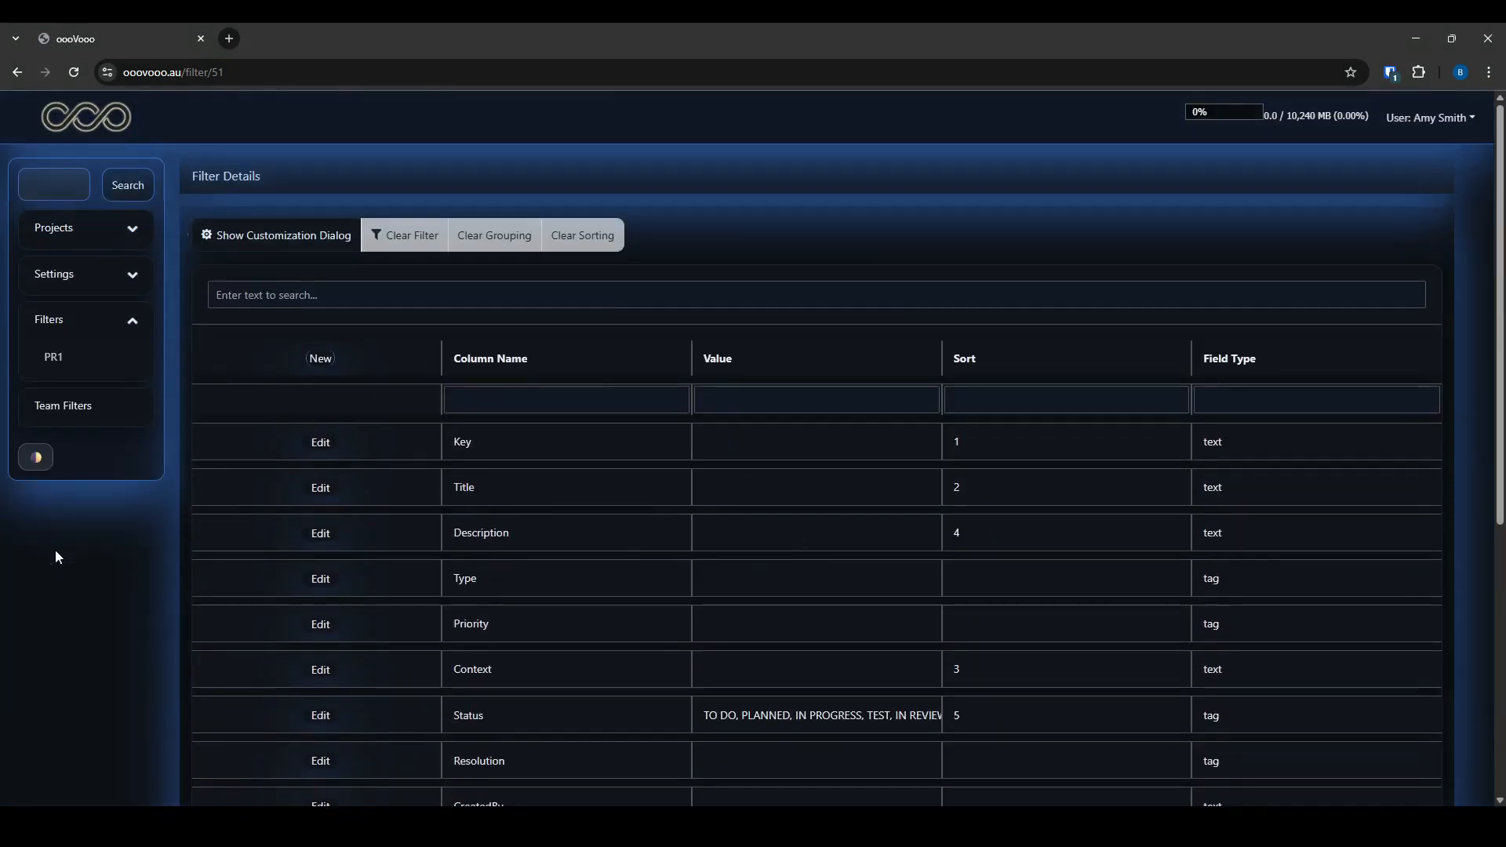
# Open the PR1 filter's column details from Settings > Item Filters
pyautogui.click(55, 361)
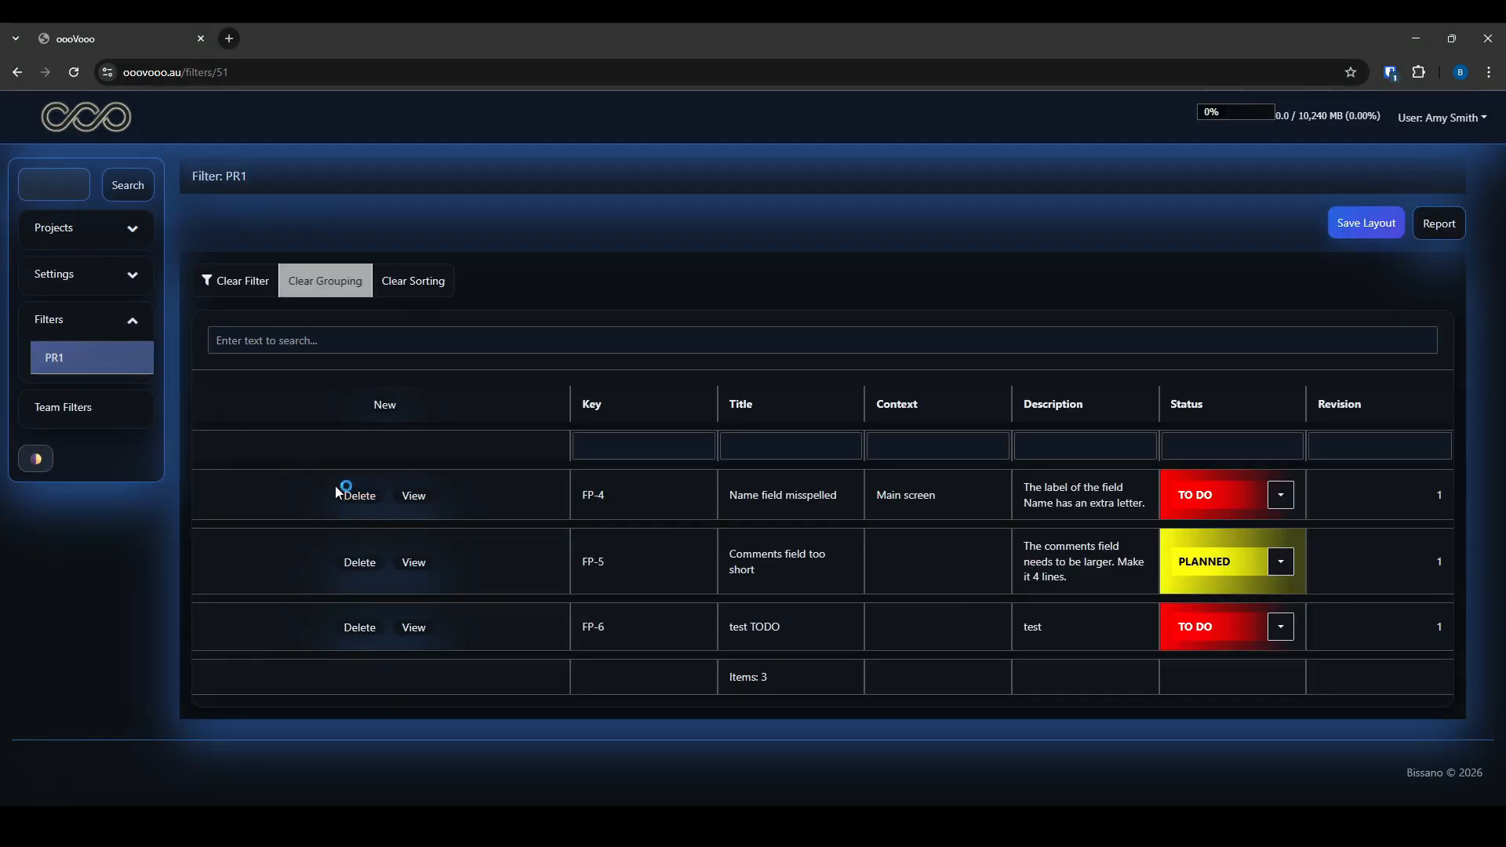
pyautogui.click(66, 278)
pyautogui.click(66, 311)
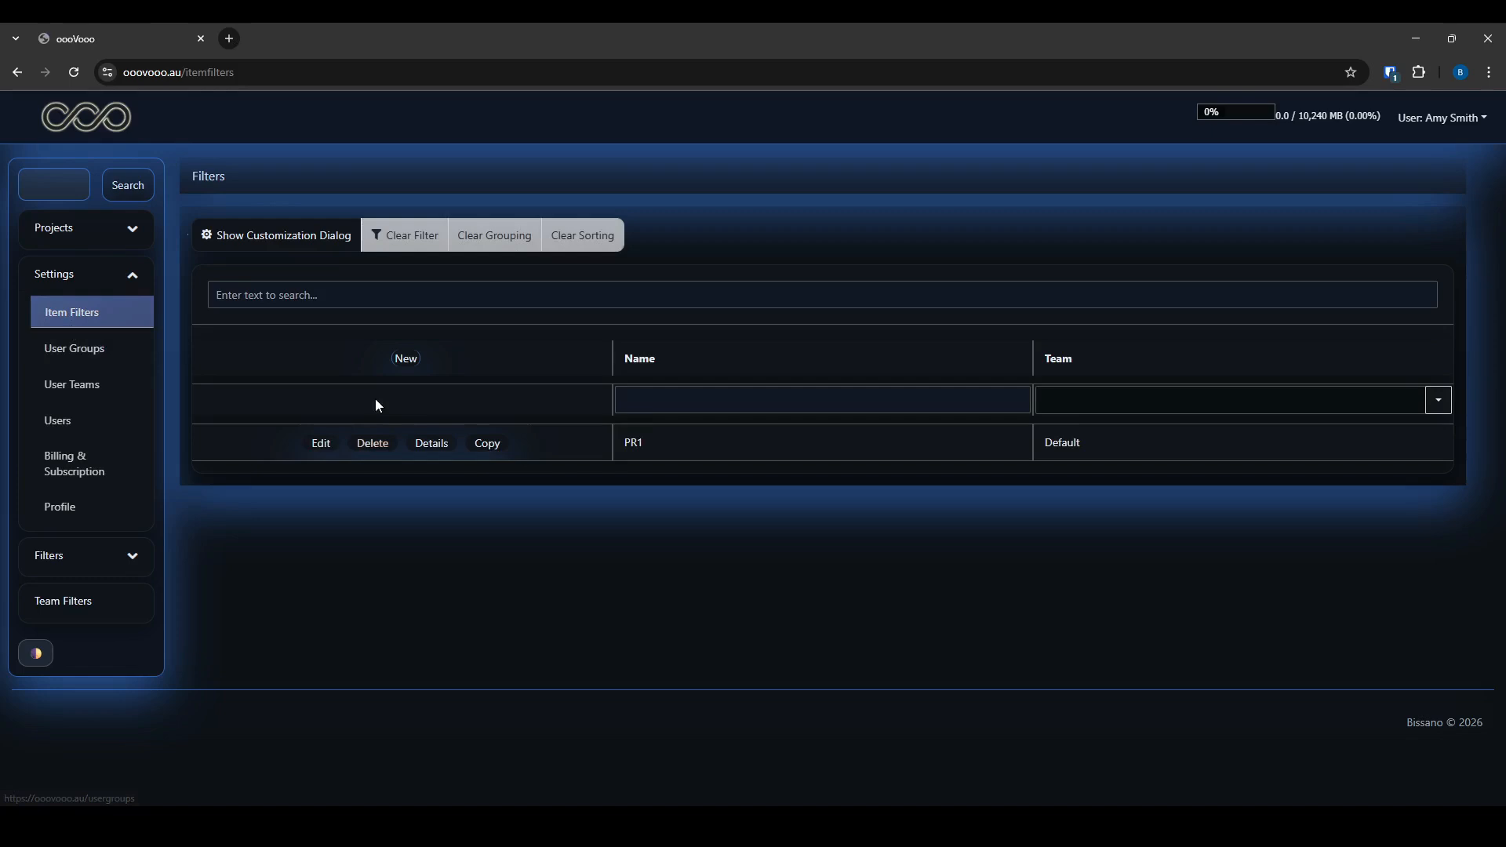
pyautogui.click(318, 441)
pyautogui.click(1014, 237)
pyautogui.click(430, 444)
pyautogui.scroll(-3, 505, 632)
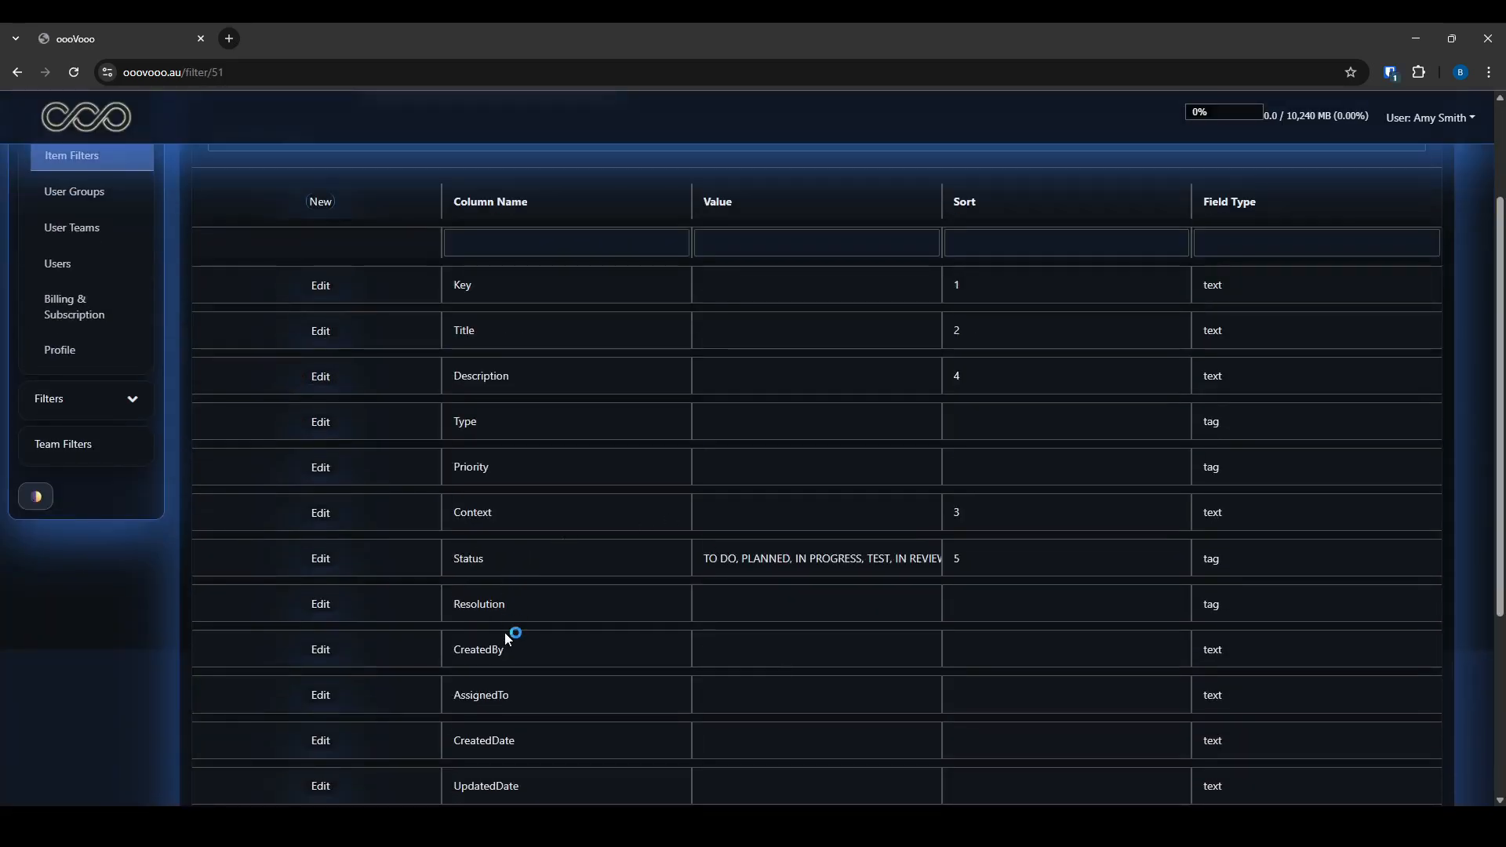
pyautogui.scroll(-1, 501, 659)
# Set PR1's Project value to My First Project, save, and view the filter's items
pyautogui.click(323, 674)
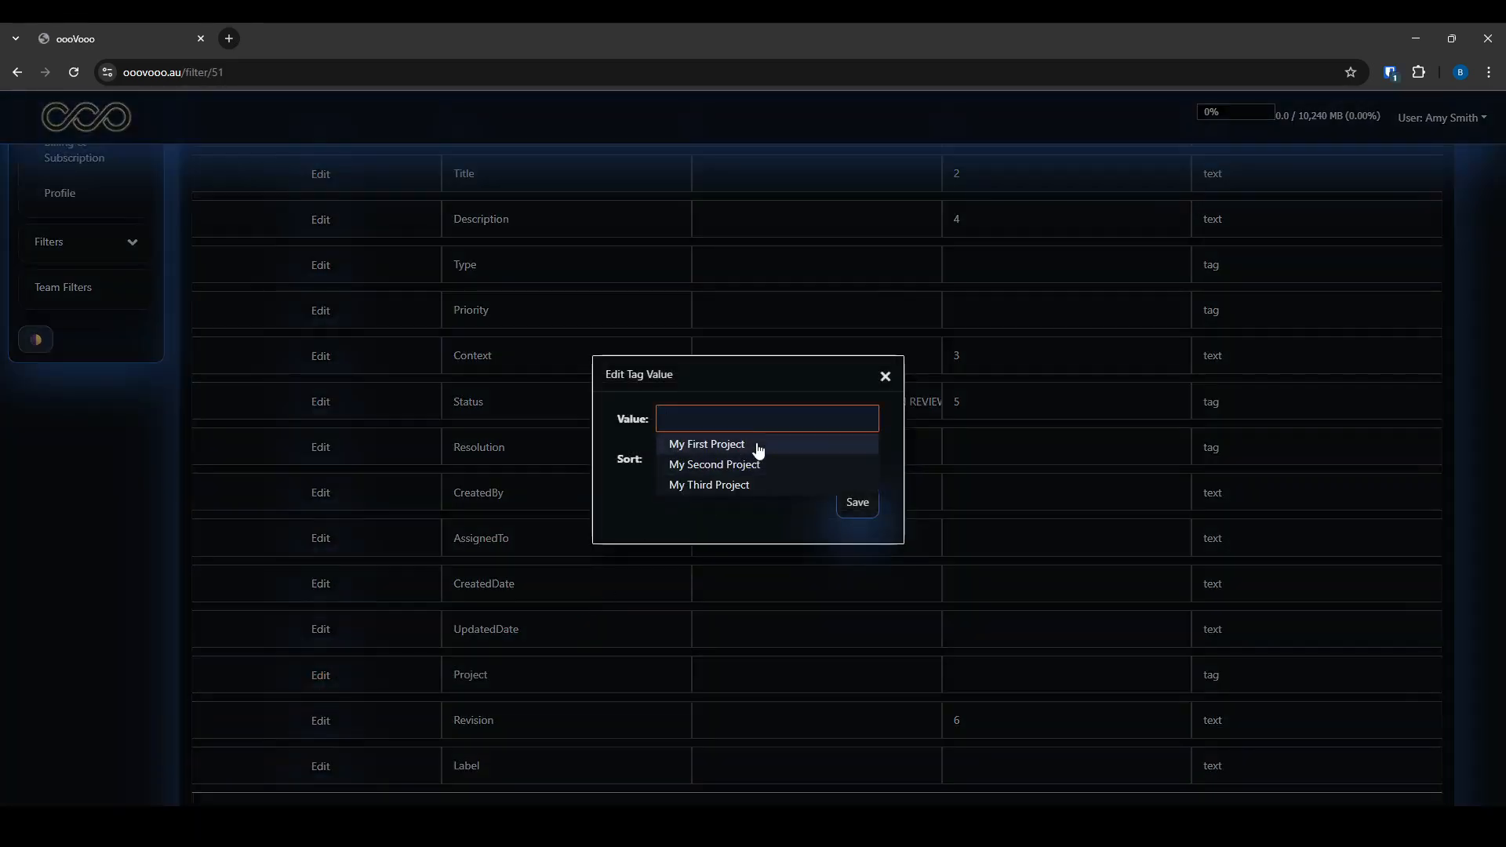
pyautogui.click(757, 442)
pyautogui.click(850, 512)
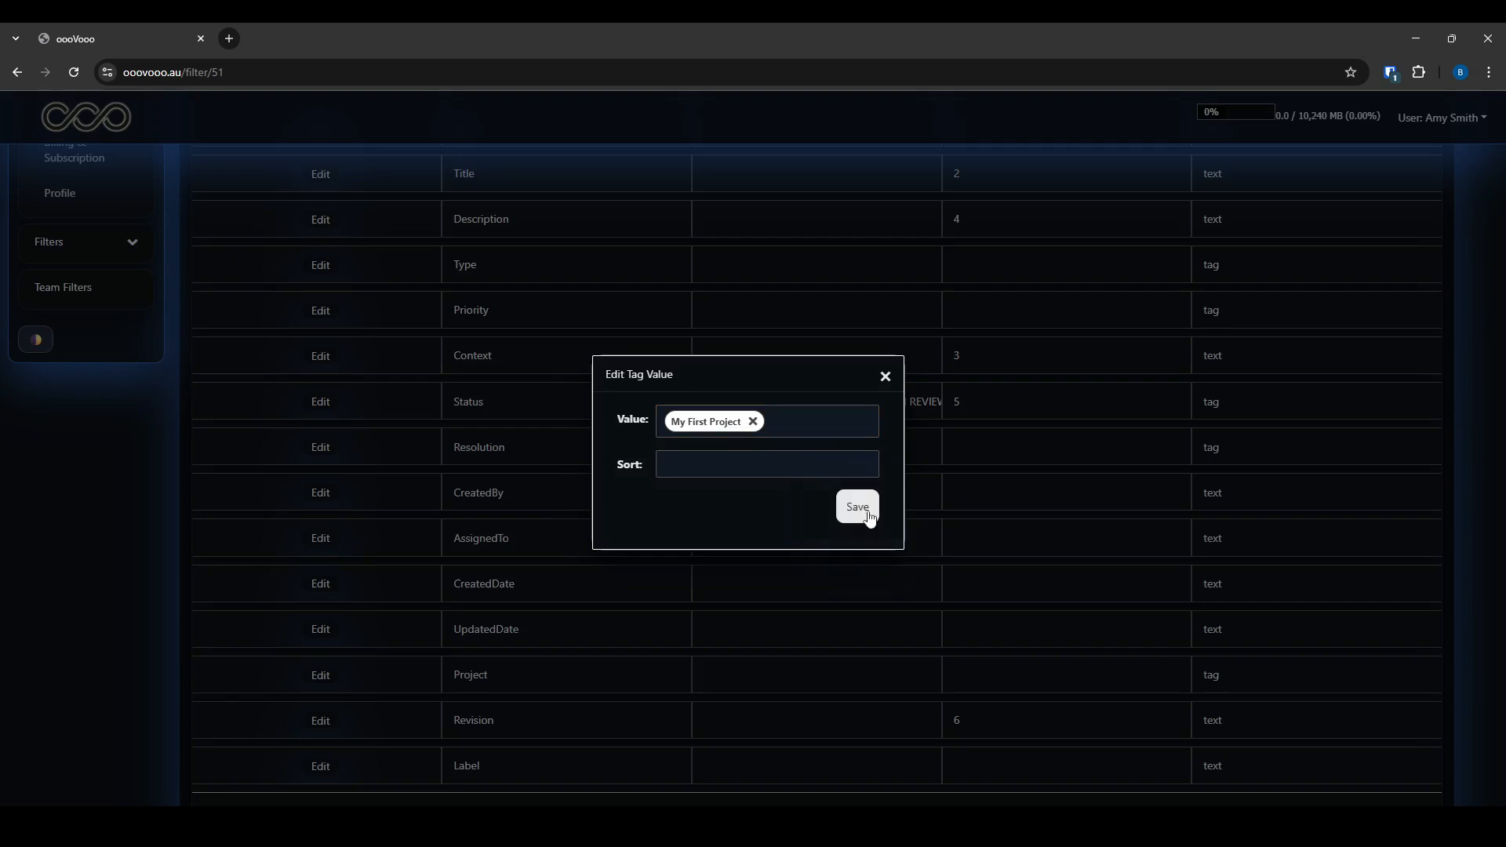
pyautogui.click(859, 508)
pyautogui.click(49, 553)
pyautogui.click(55, 358)
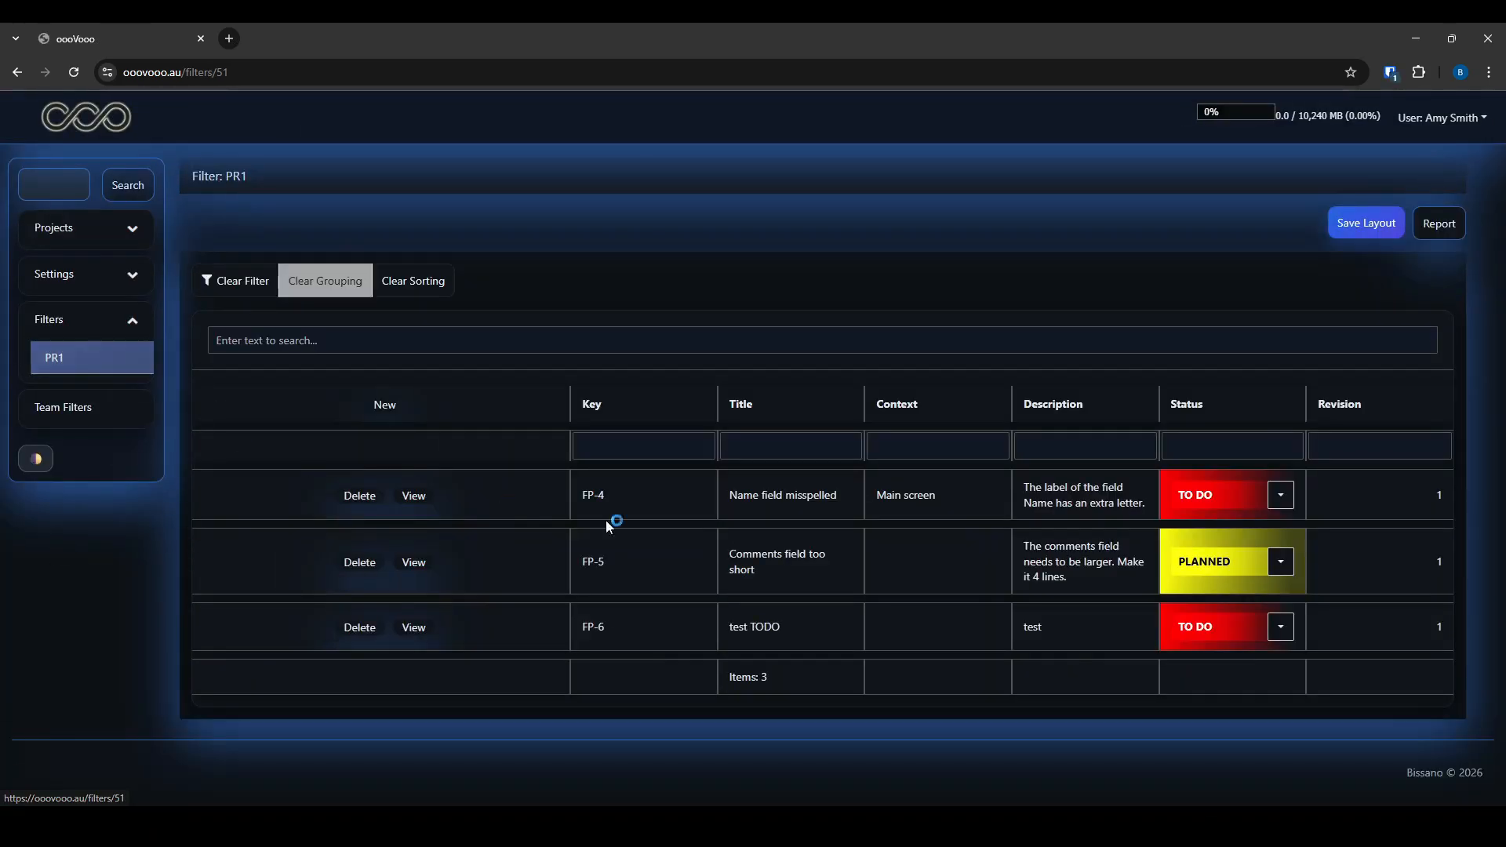
# Create item 'pr2 test item' with a description in My Second Project, then reopen the PR1 filter
pyautogui.click(61, 235)
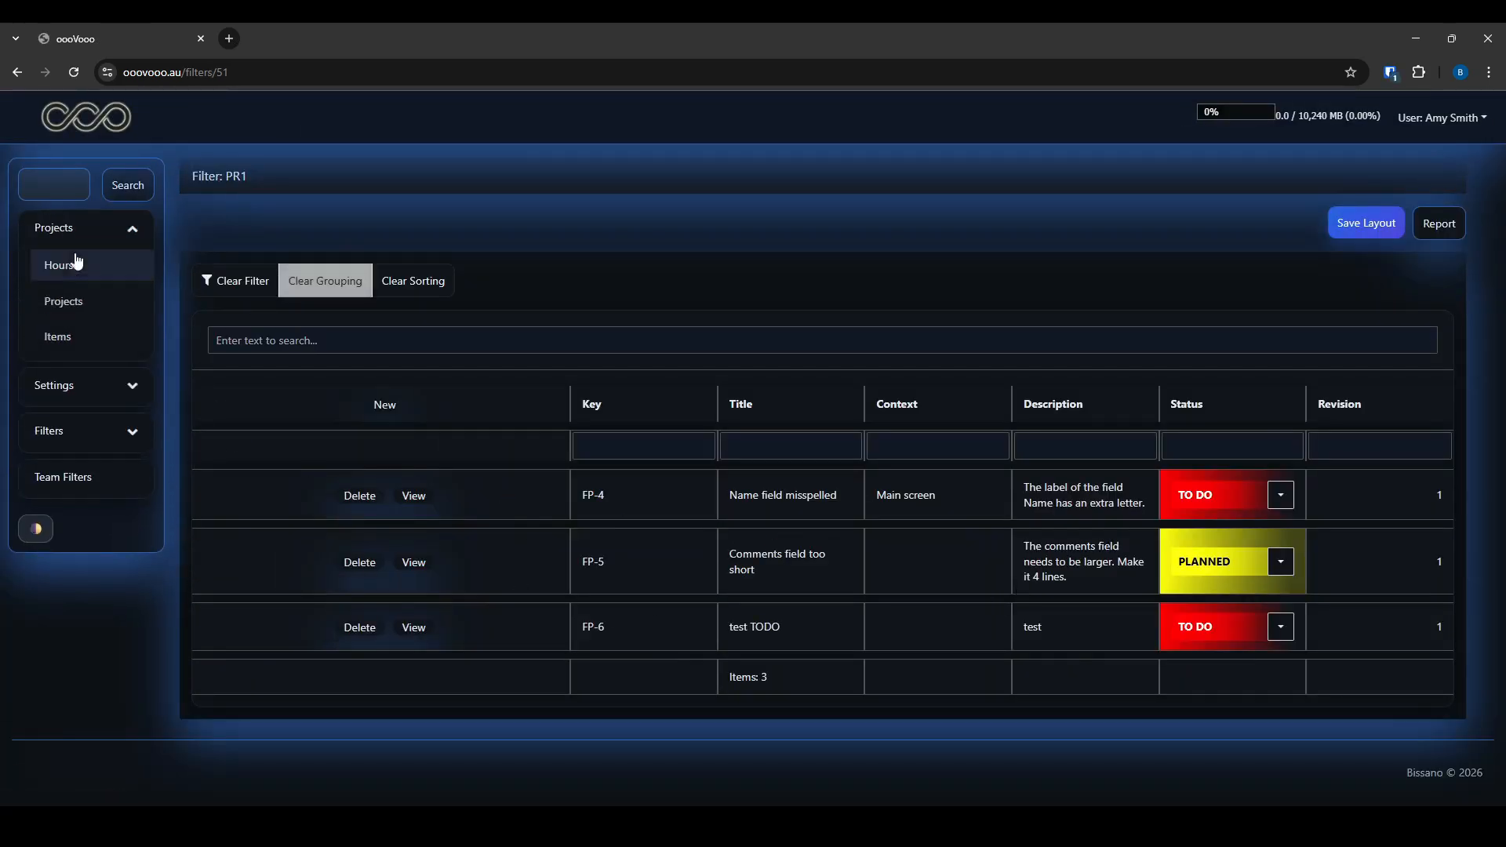
pyautogui.click(69, 302)
pyautogui.click(352, 489)
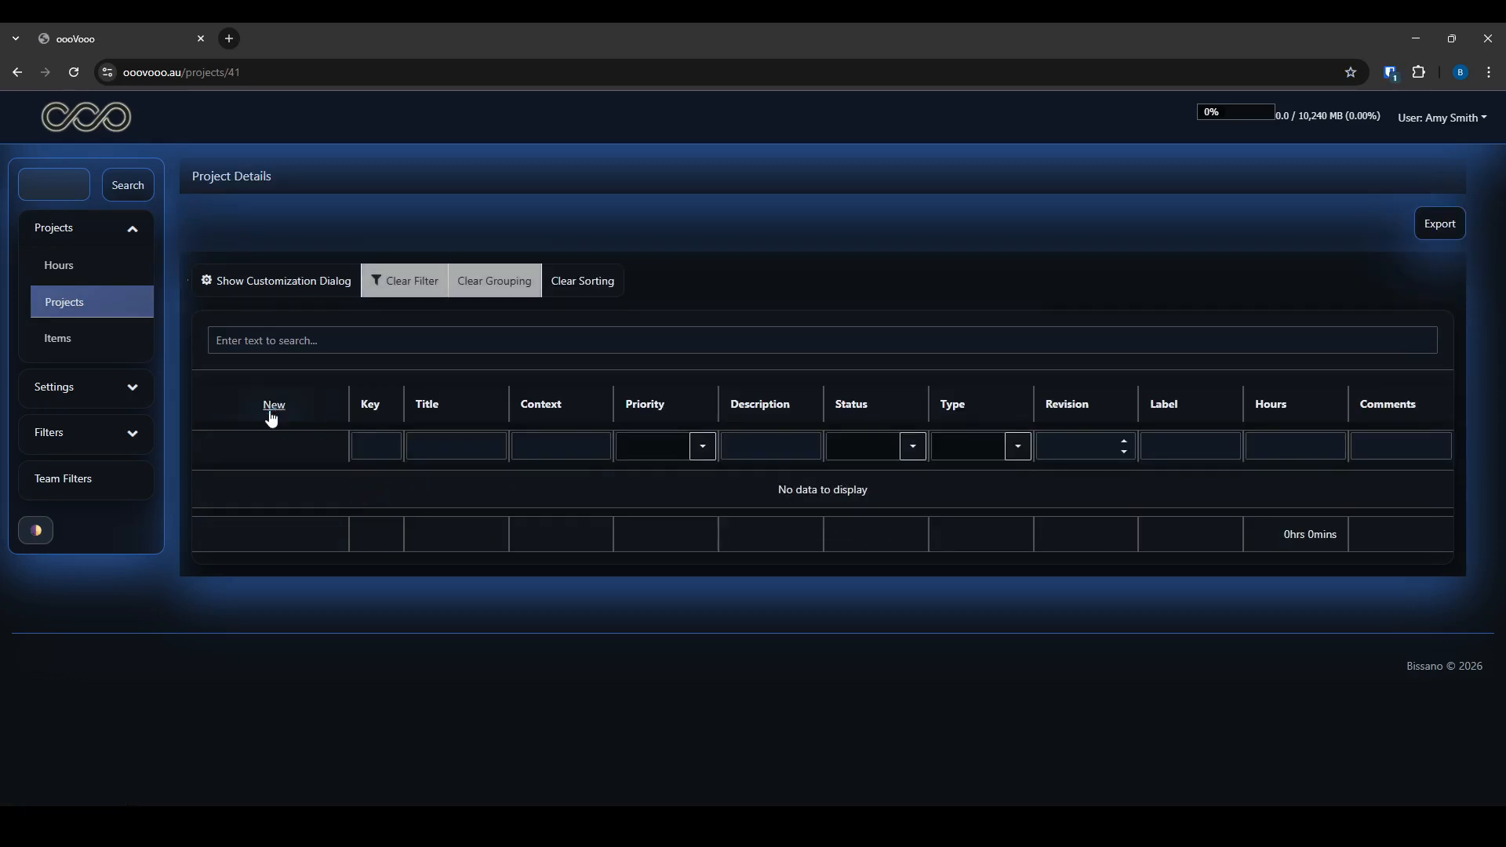
pyautogui.click(269, 411)
pyautogui.click(307, 269)
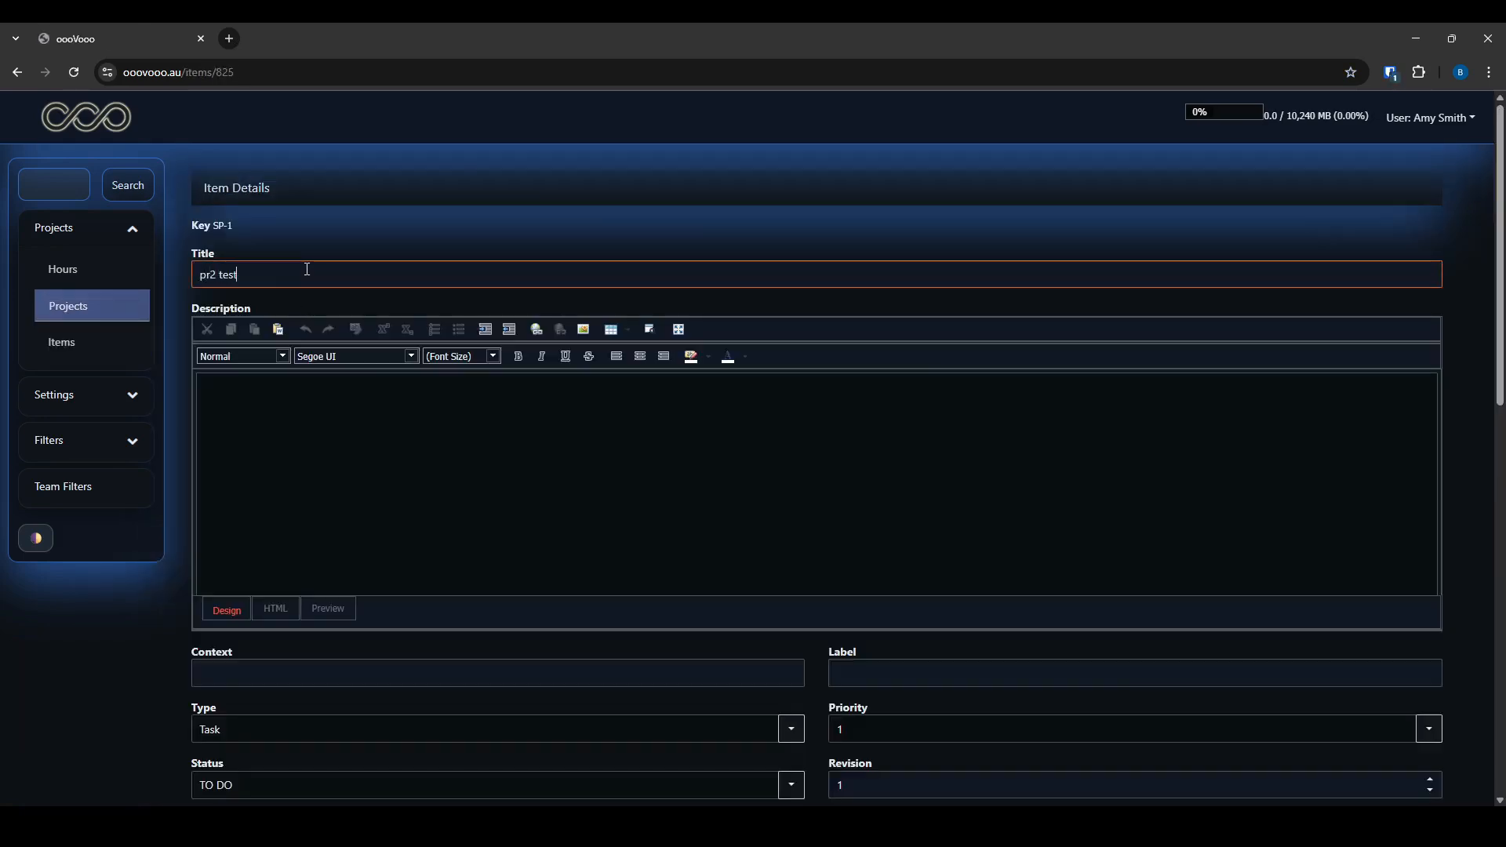
pyautogui.click(474, 467)
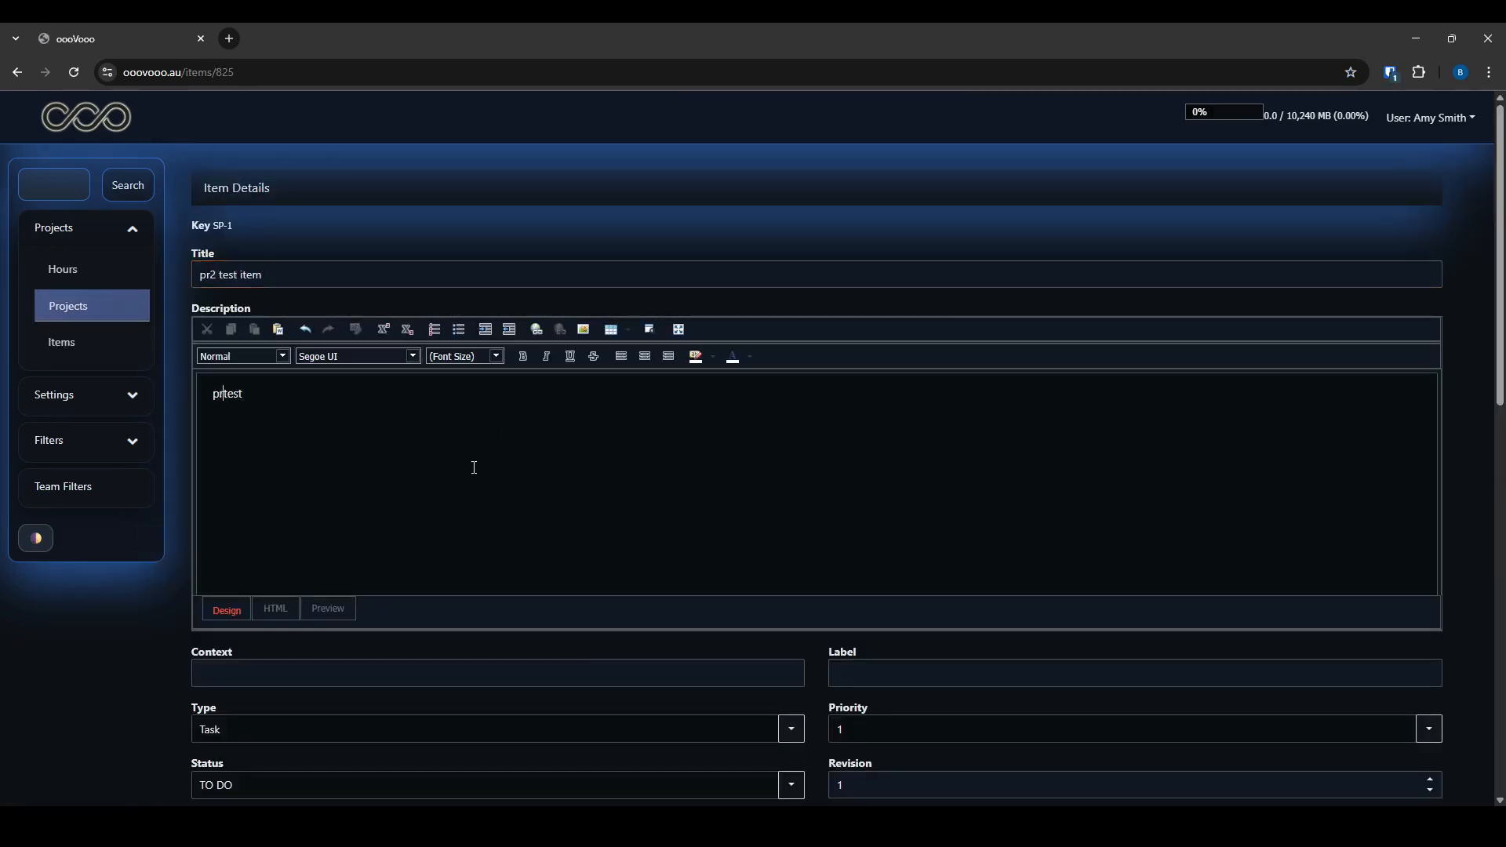
pyautogui.scroll(-4, 820, 732)
pyautogui.click(1404, 611)
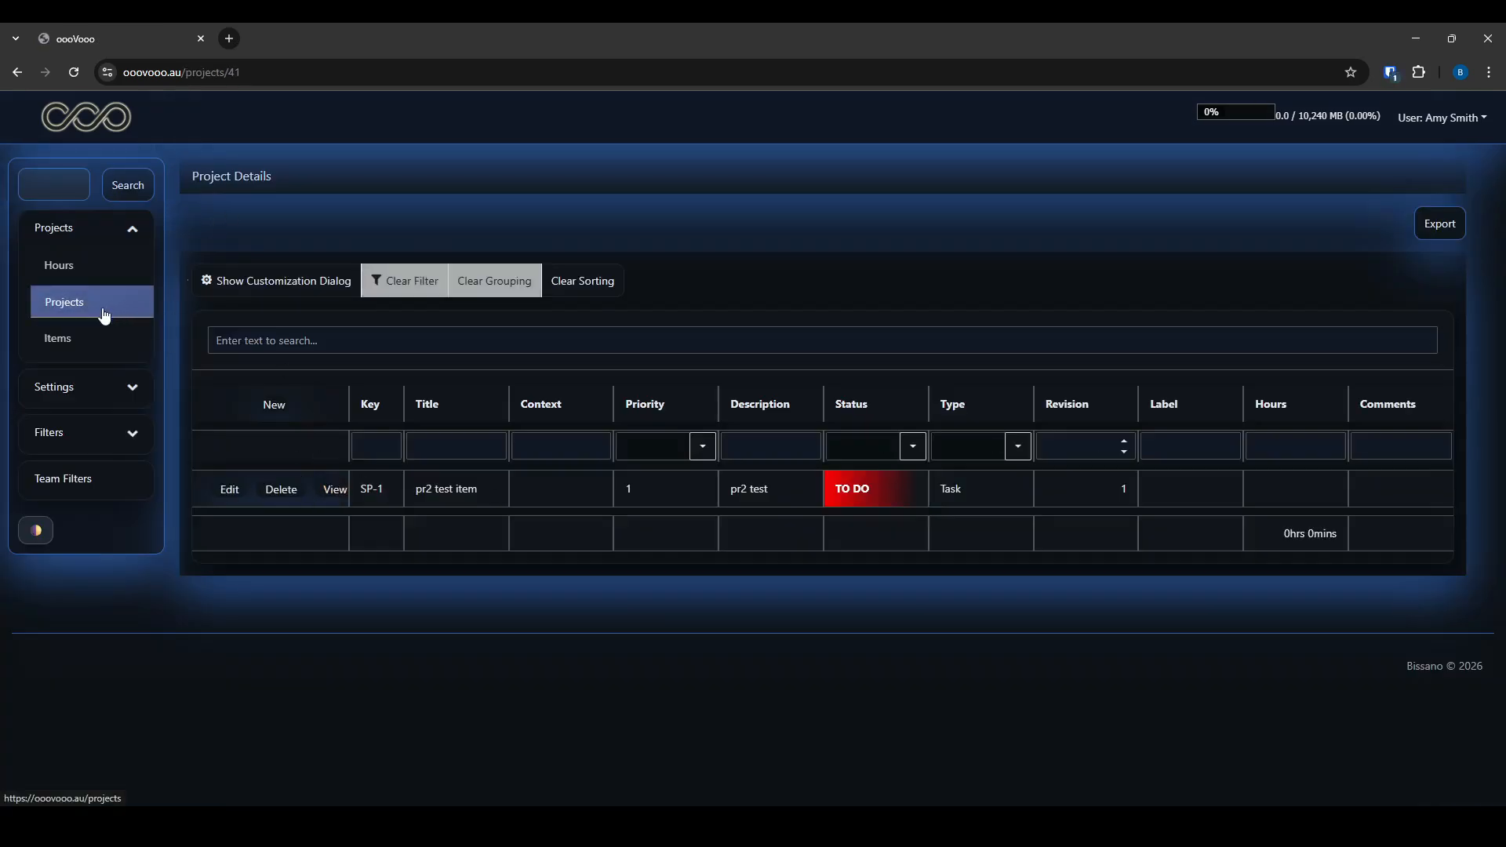
pyautogui.click(51, 436)
pyautogui.click(45, 359)
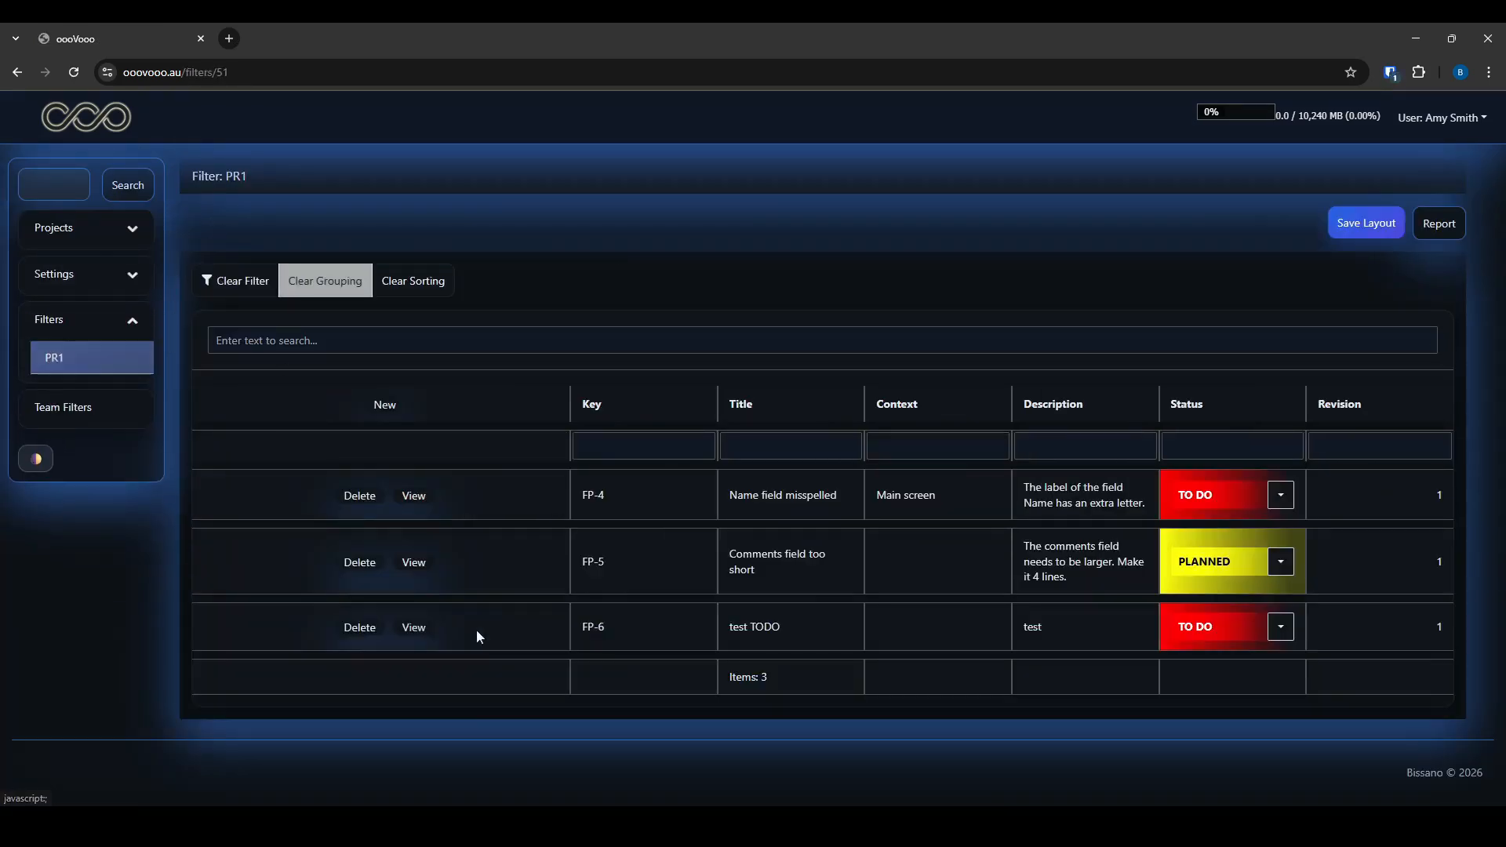
# Set FP-6's status to DONE and try filtering the grid by TO DO status
pyautogui.click(1225, 640)
pyautogui.click(1228, 754)
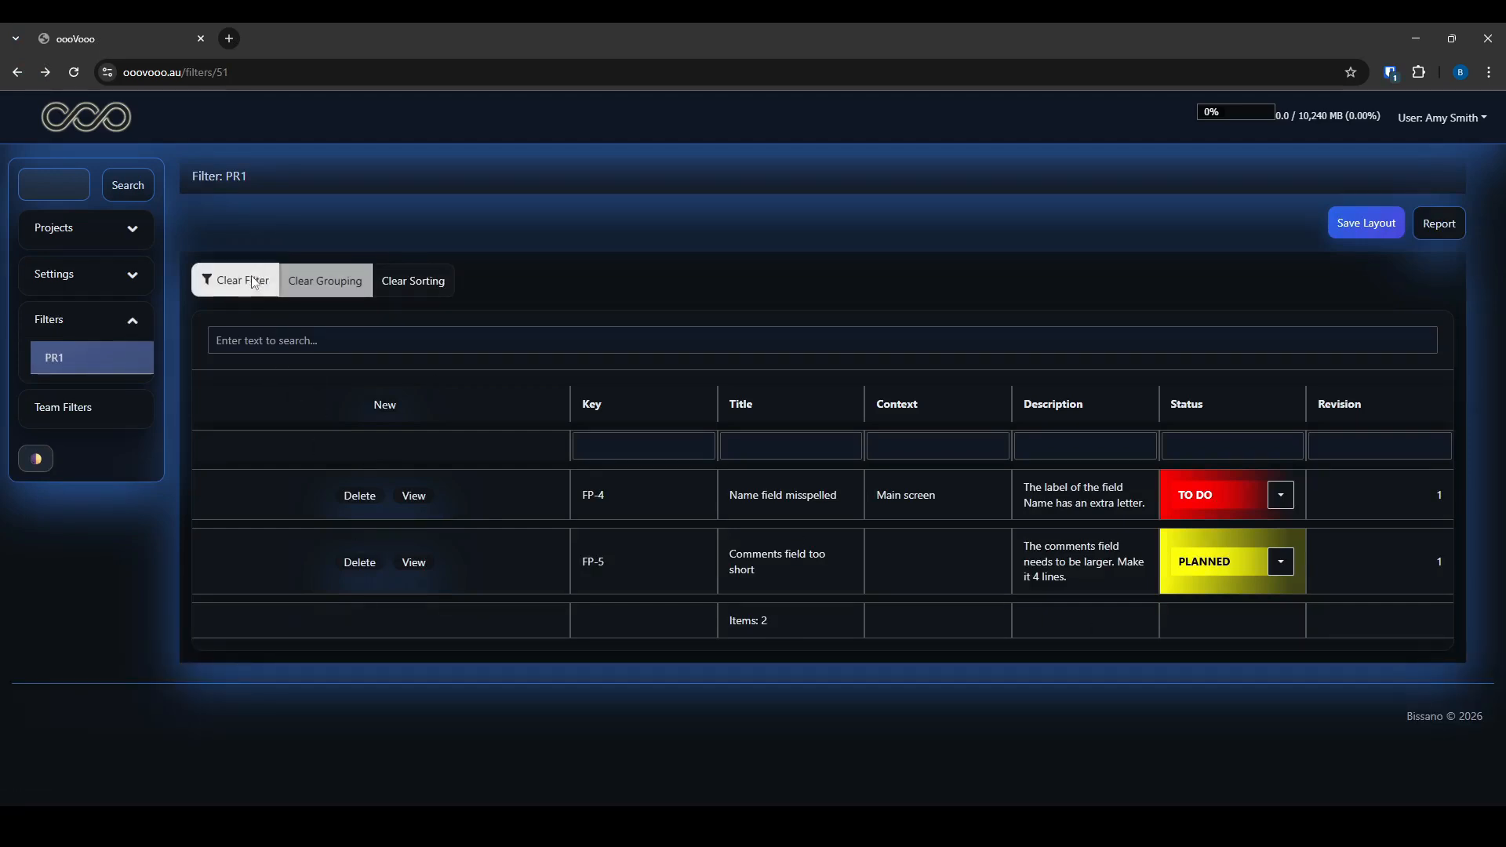
pyautogui.click(393, 292)
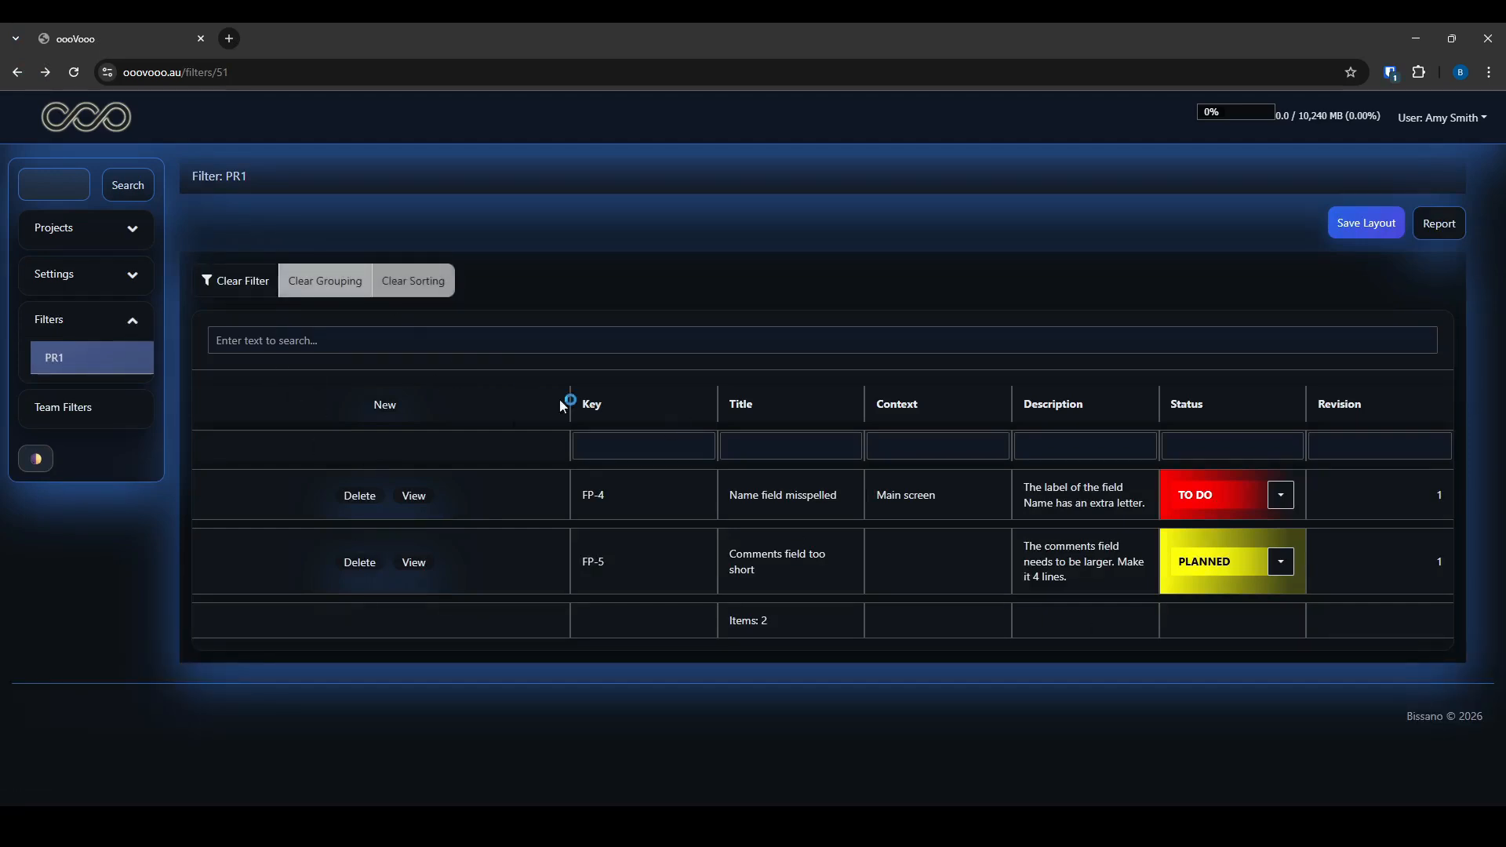
pyautogui.click(1242, 452)
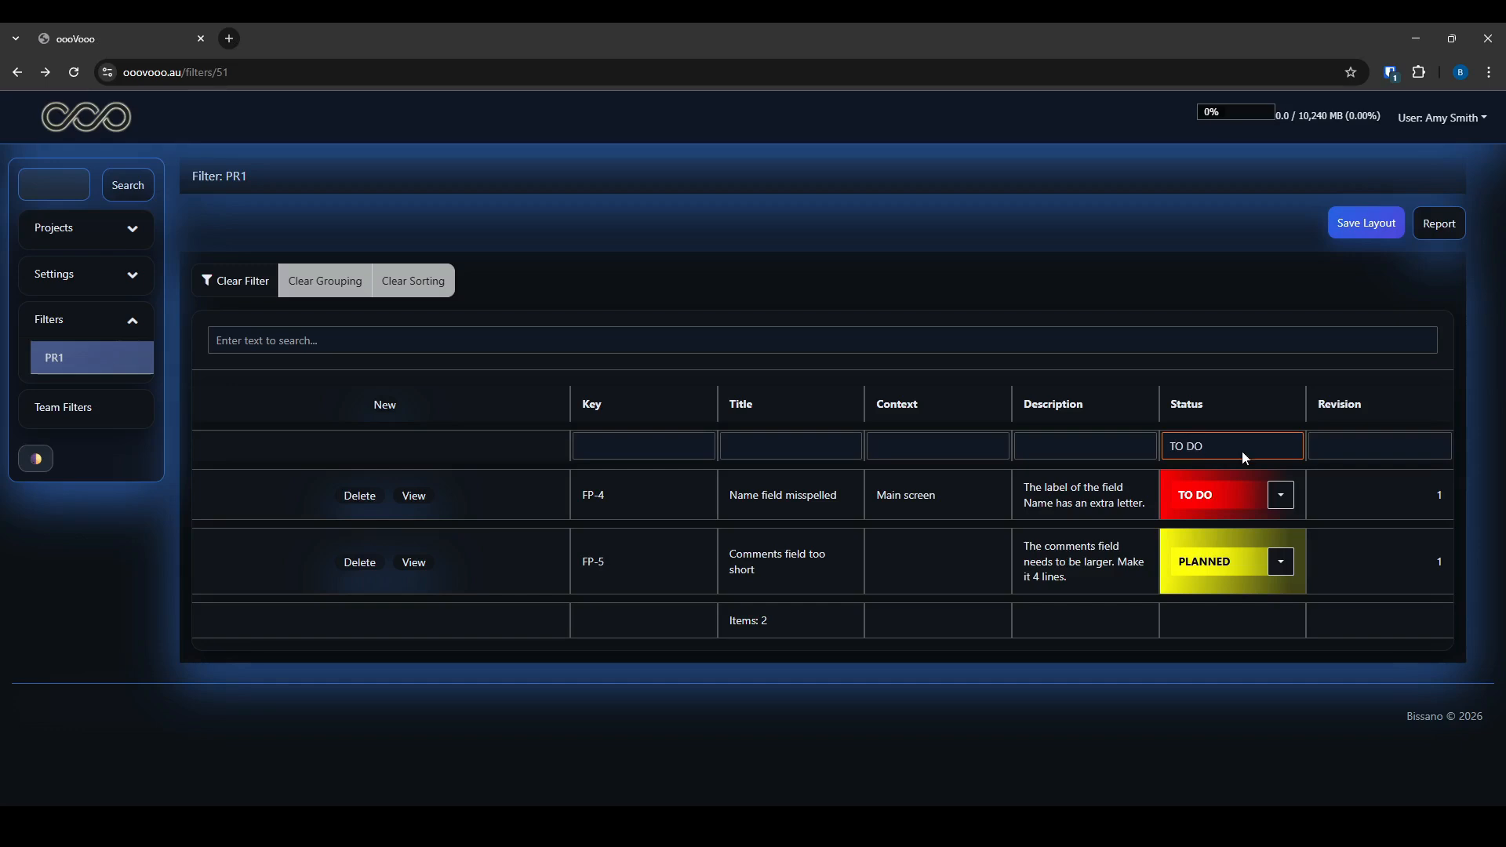
pyautogui.press('BackSpace')
pyautogui.press('BackSpace')
pyautogui.press('BackSpace')
pyautogui.press('BackSpace')
pyautogui.press('BackSpace')
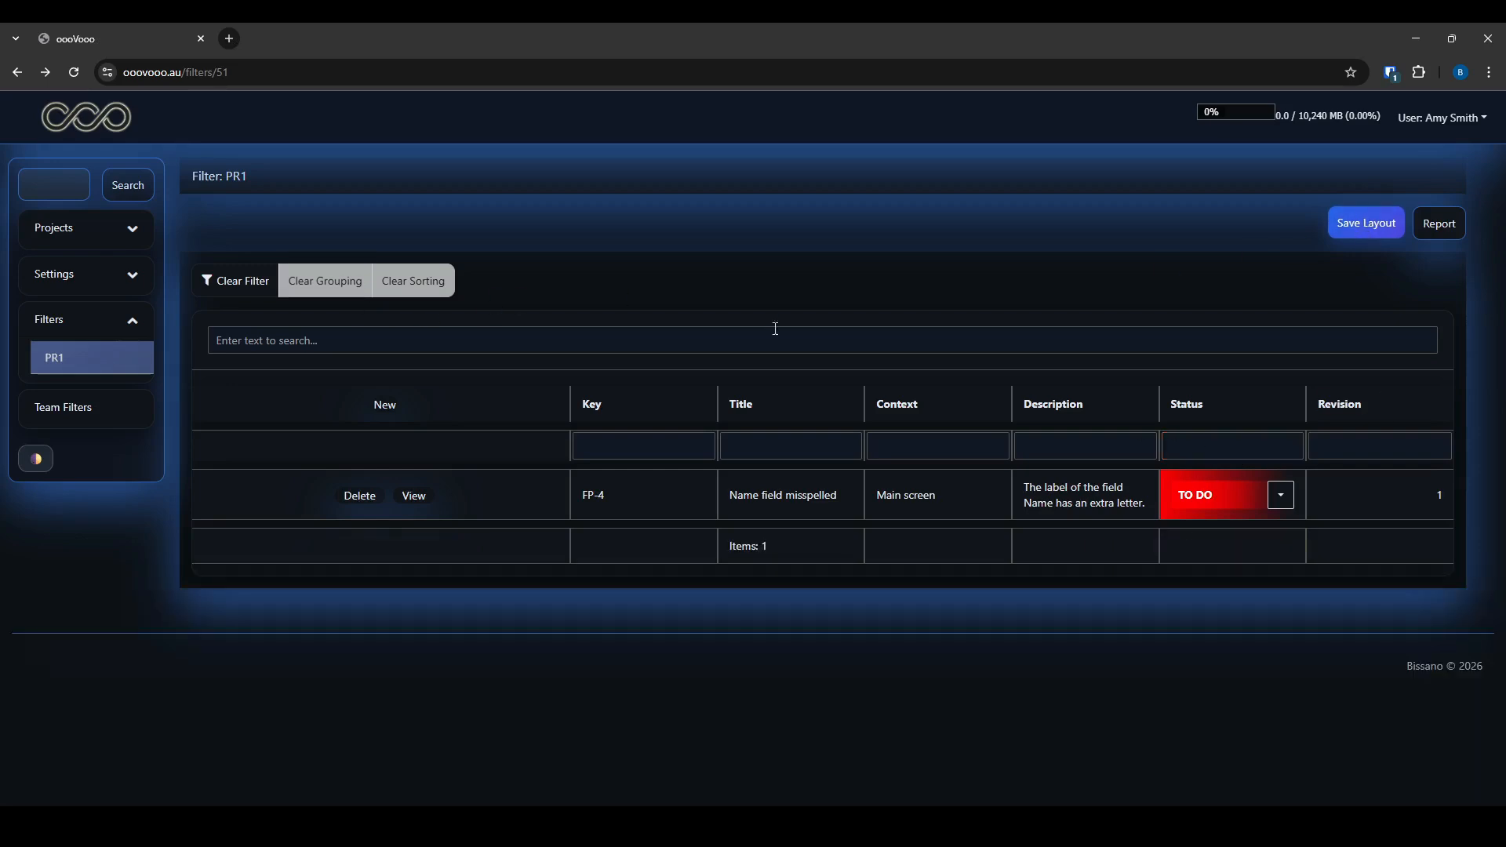
# Visit the logged hours page, then return to the PR1 filter view
pyautogui.click(72, 248)
pyautogui.click(67, 266)
pyautogui.click(52, 430)
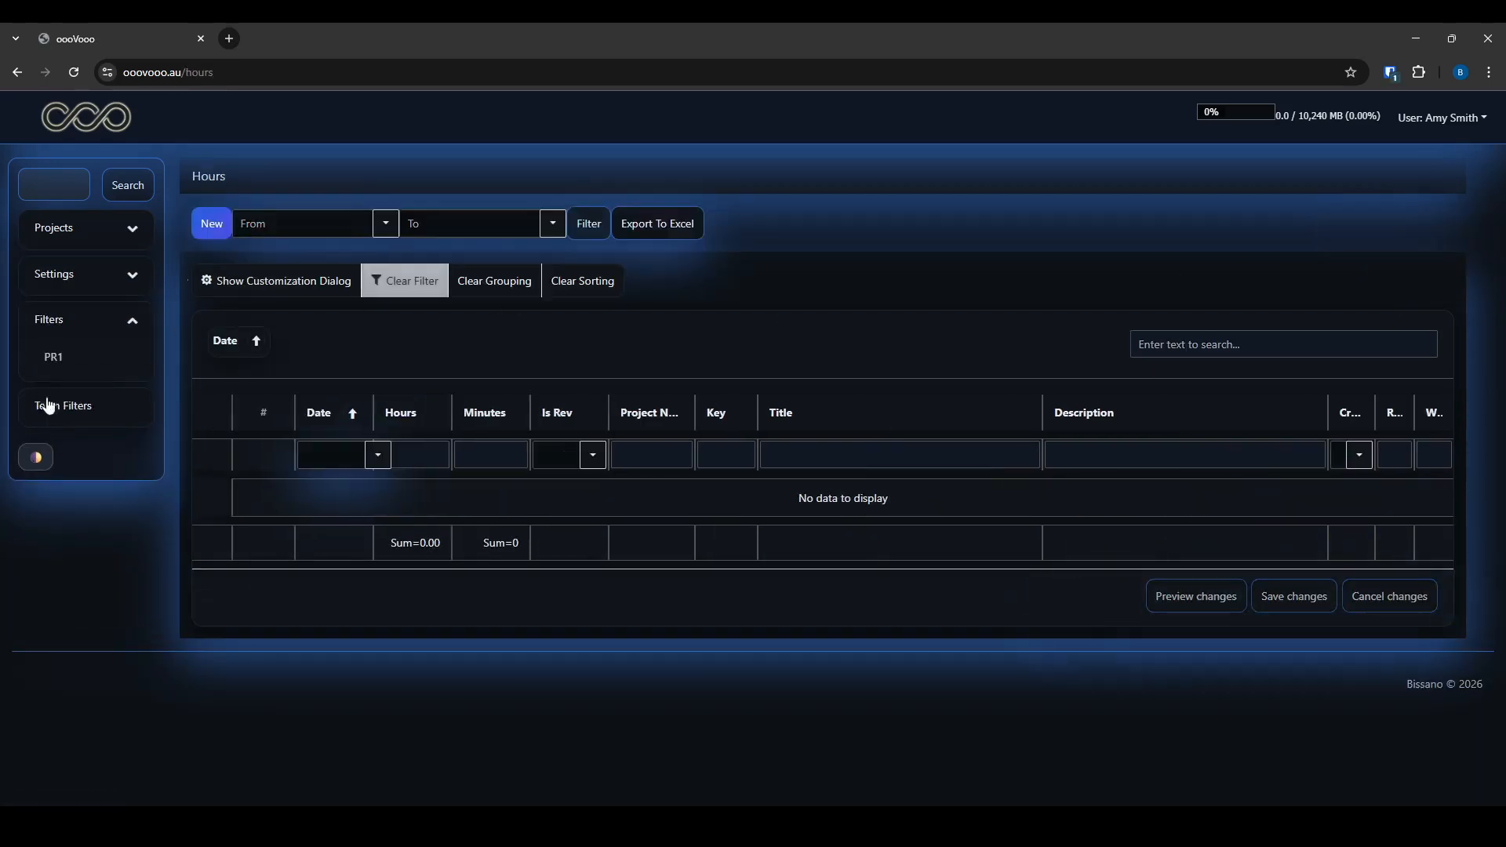
pyautogui.click(53, 359)
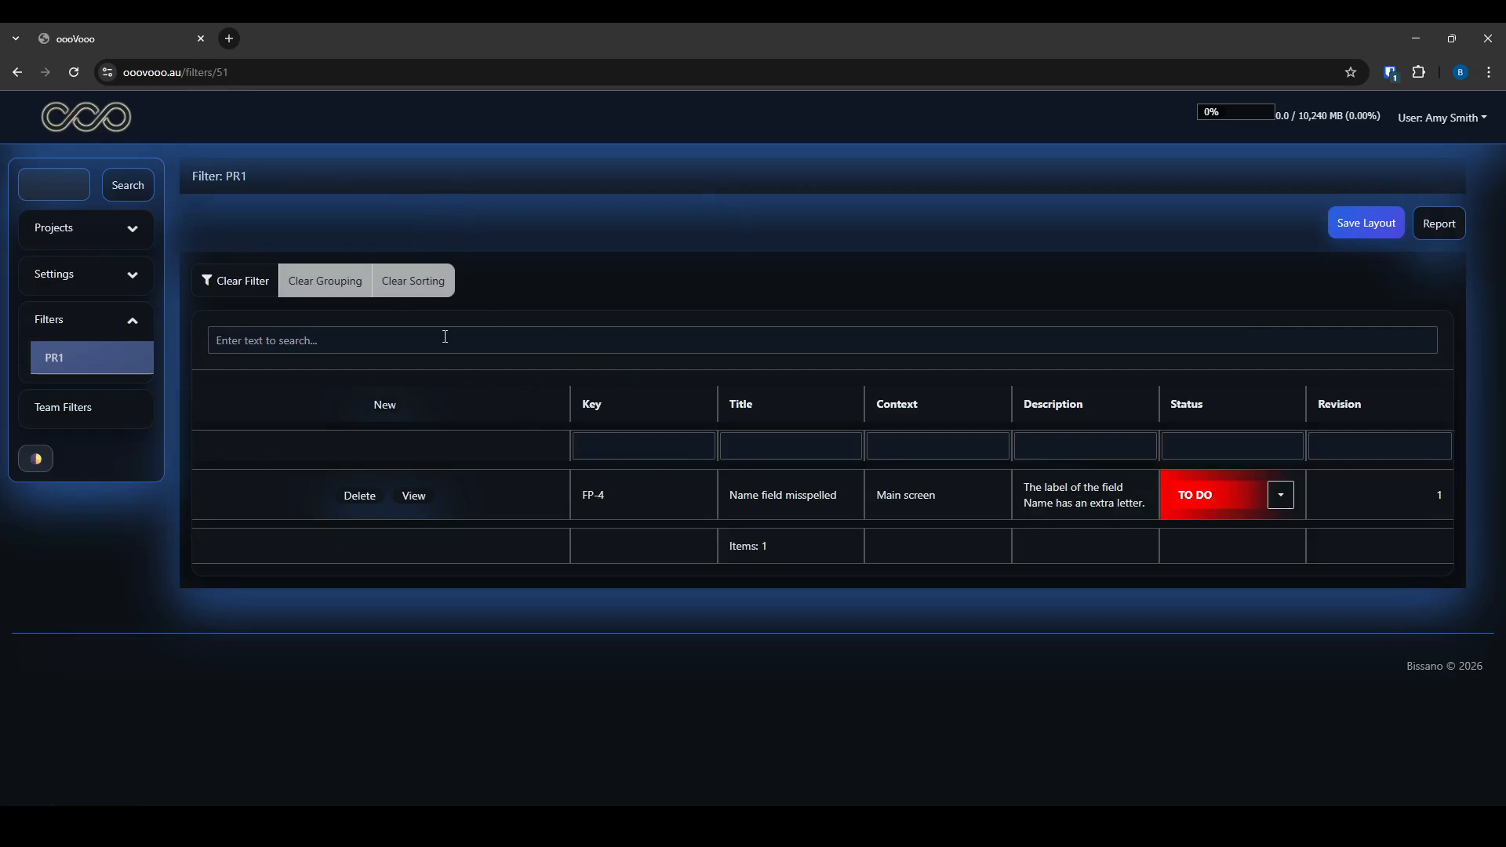
# Clear the PR1 grid filter and try the Title, Key, then Context filters with 'main'
pyautogui.click(240, 281)
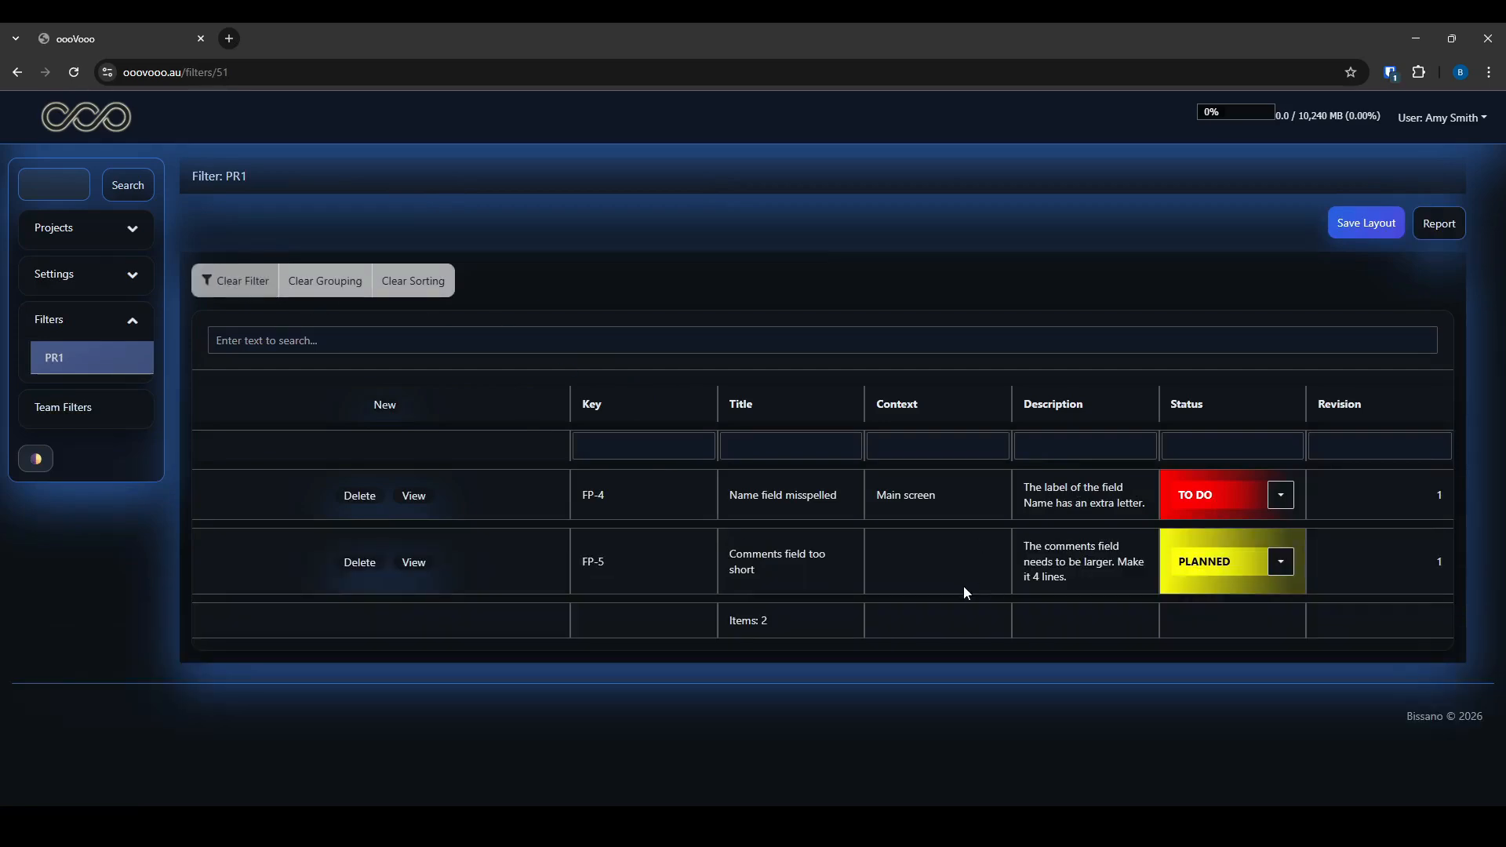
pyautogui.click(737, 441)
pyautogui.click(681, 441)
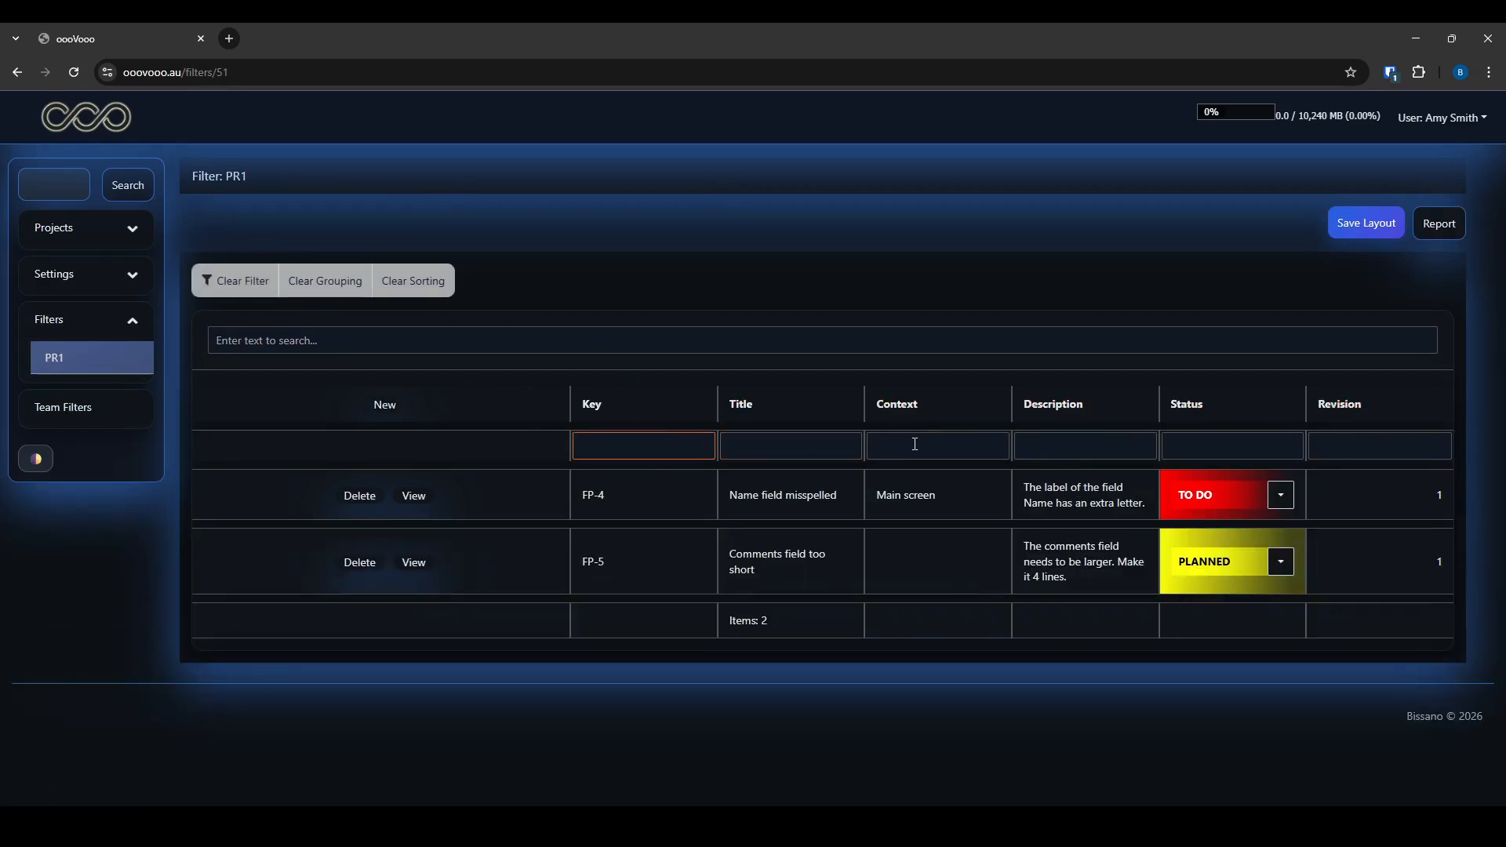
pyautogui.click(915, 444)
pyautogui.write('main')
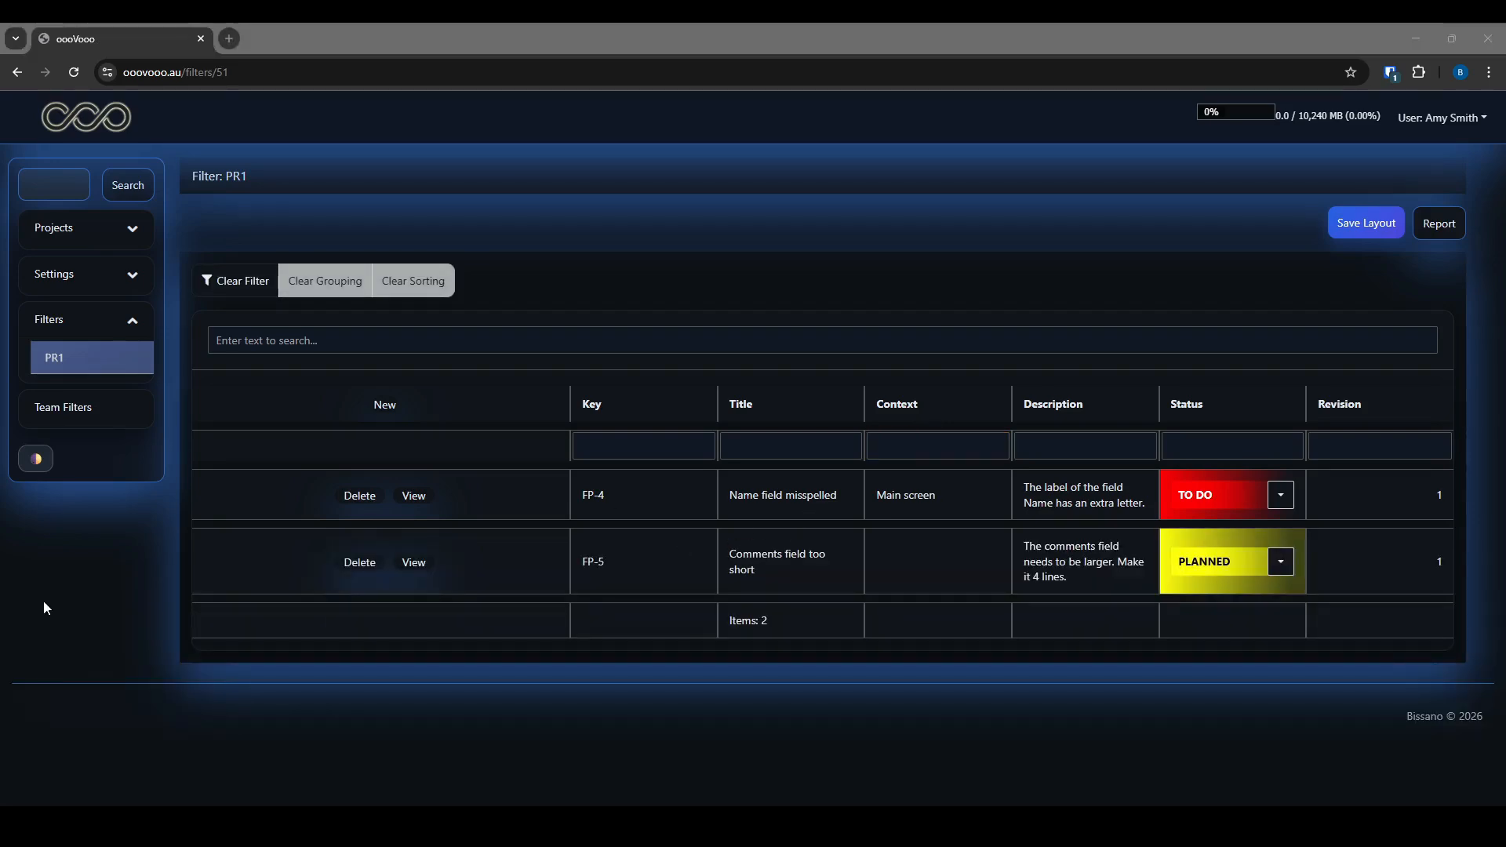
# Edit the PR1 item filter, select its Default team, update it, and collapse Settings
pyautogui.click(69, 277)
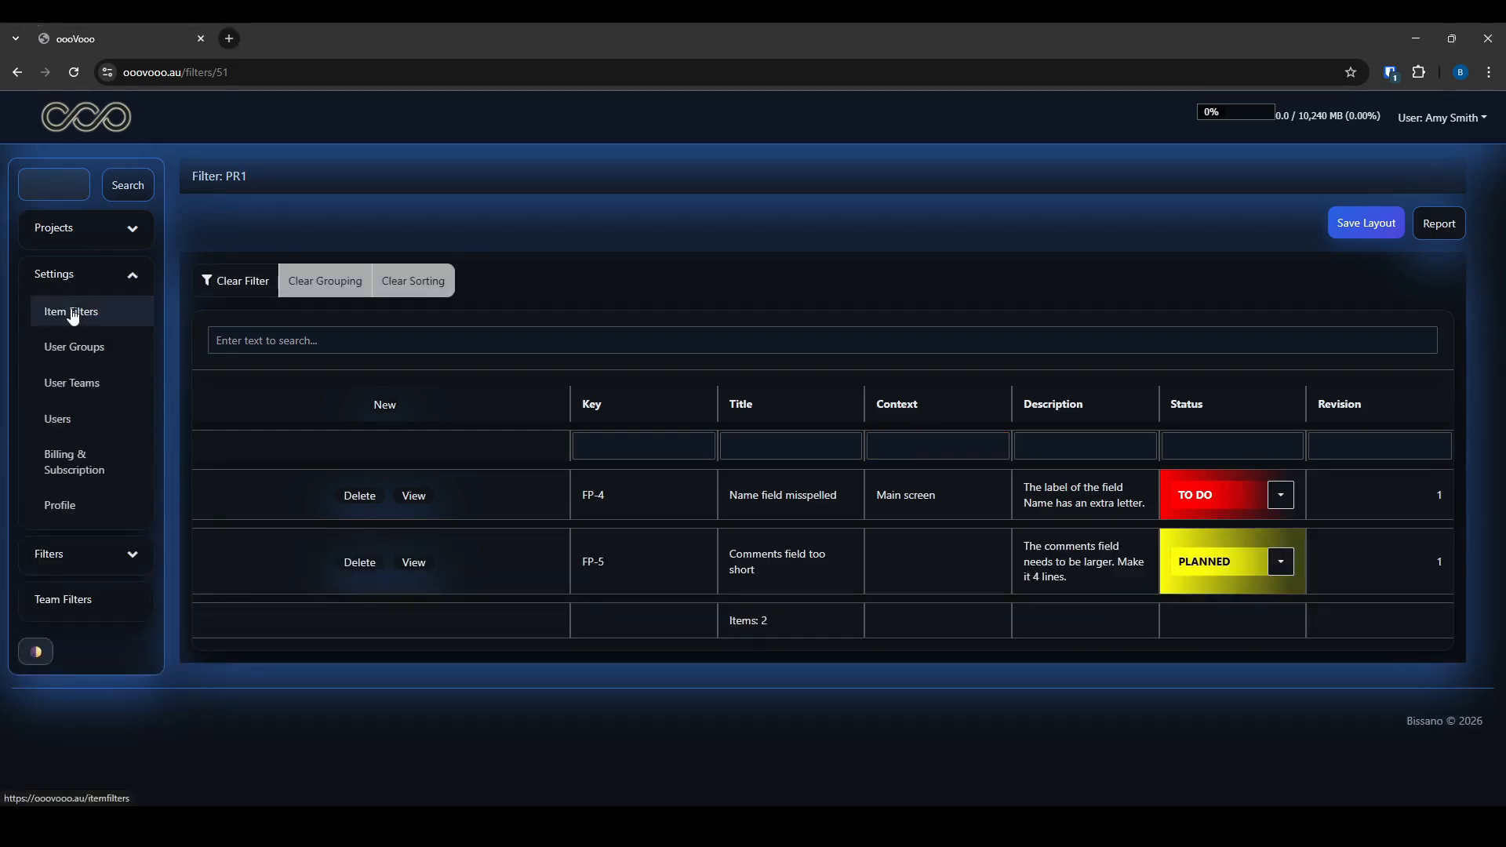
pyautogui.click(72, 314)
pyautogui.click(329, 448)
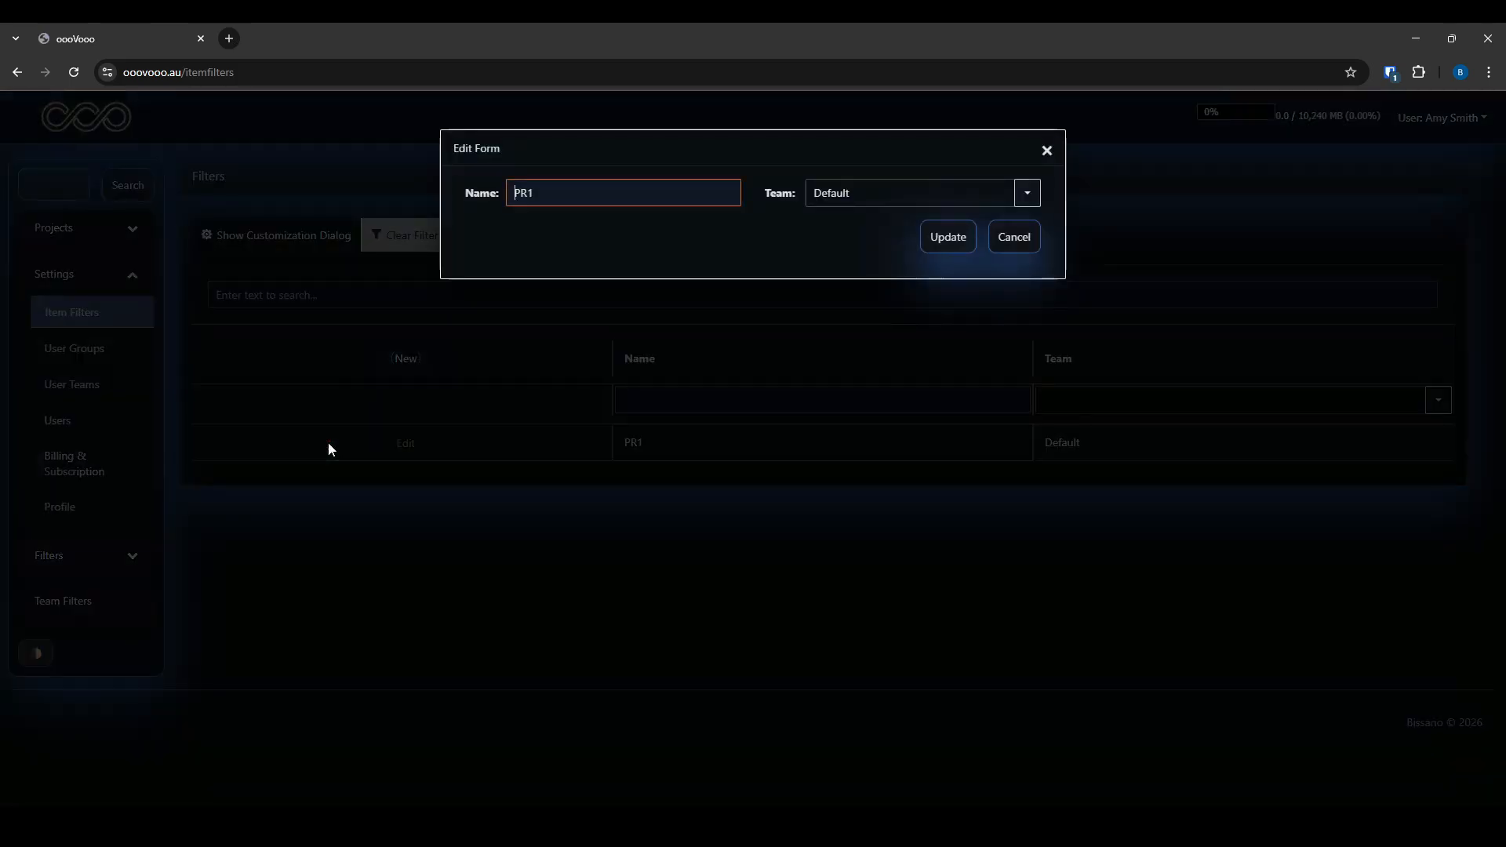
pyautogui.moveTo(856, 196); pyautogui.dragTo(832, 195)
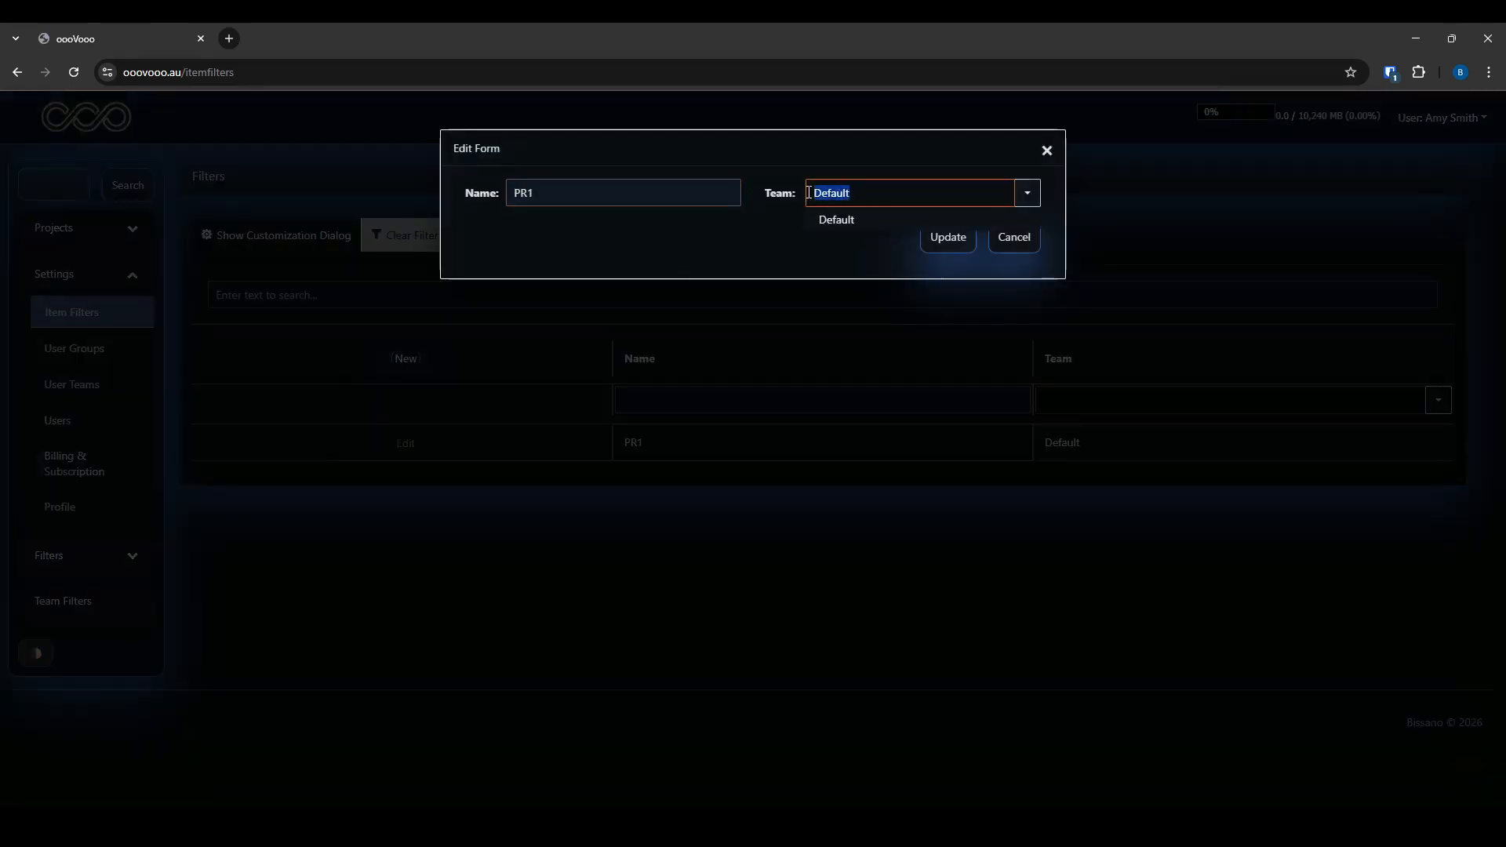
pyautogui.click(971, 232)
pyautogui.click(76, 609)
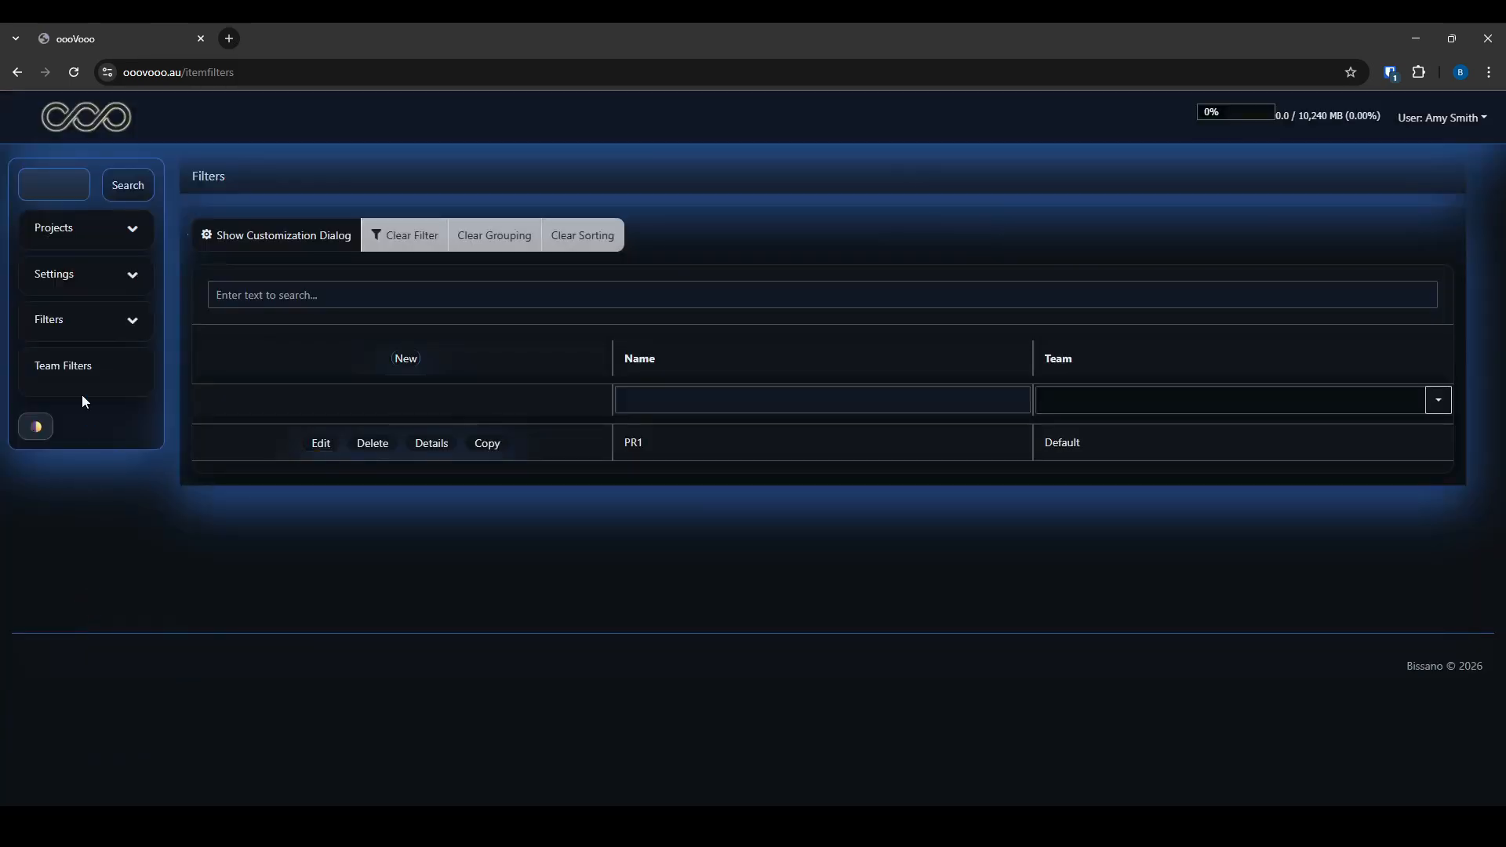
# Reopen the PR1 filter, filter the Revision column to 1, and generate the PDF report
pyautogui.click(58, 320)
pyautogui.click(54, 357)
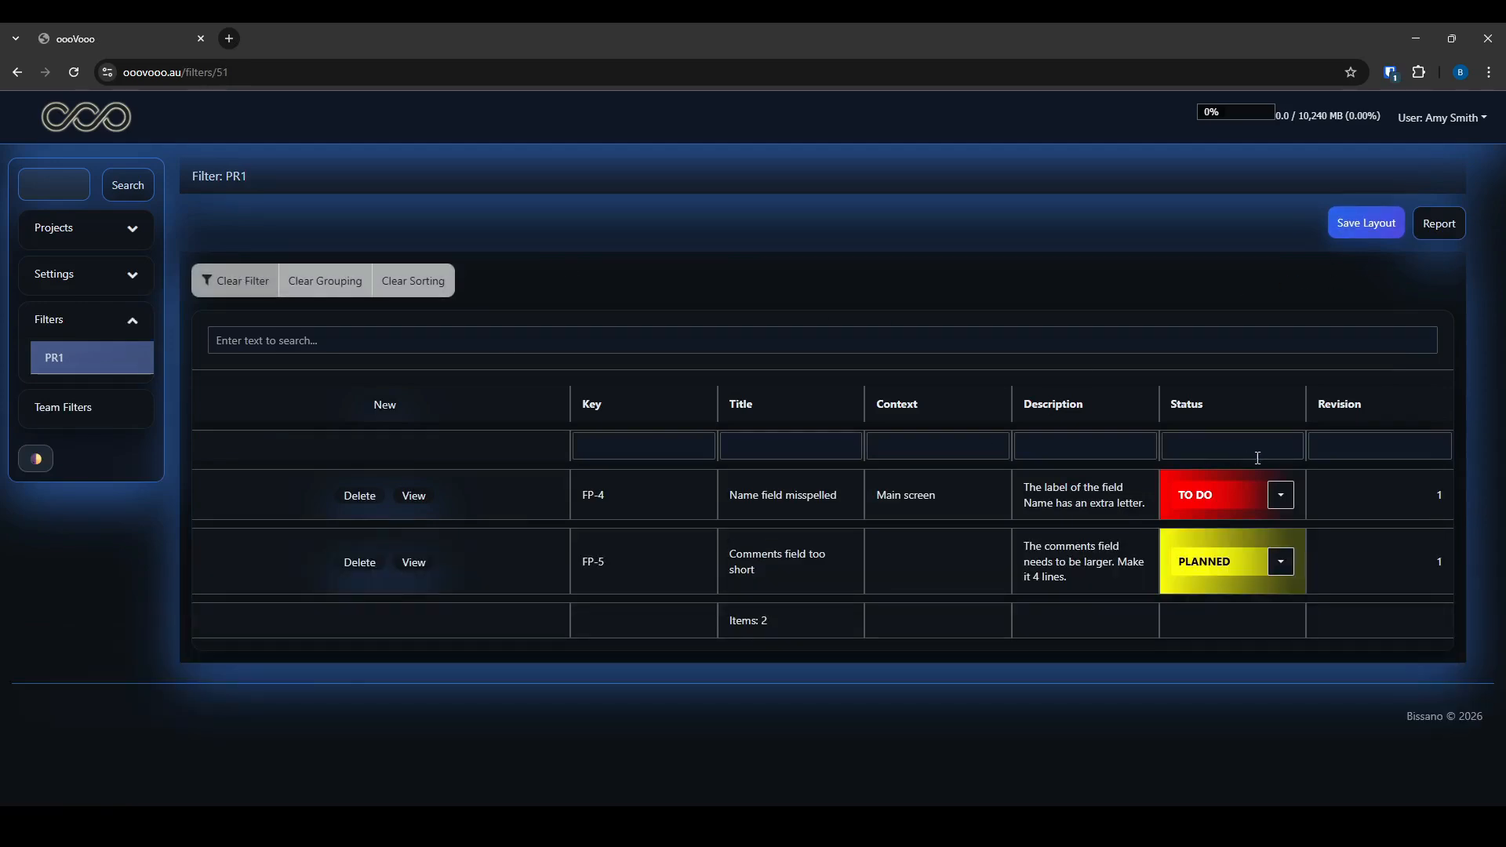
pyautogui.click(1381, 448)
pyautogui.write('1')
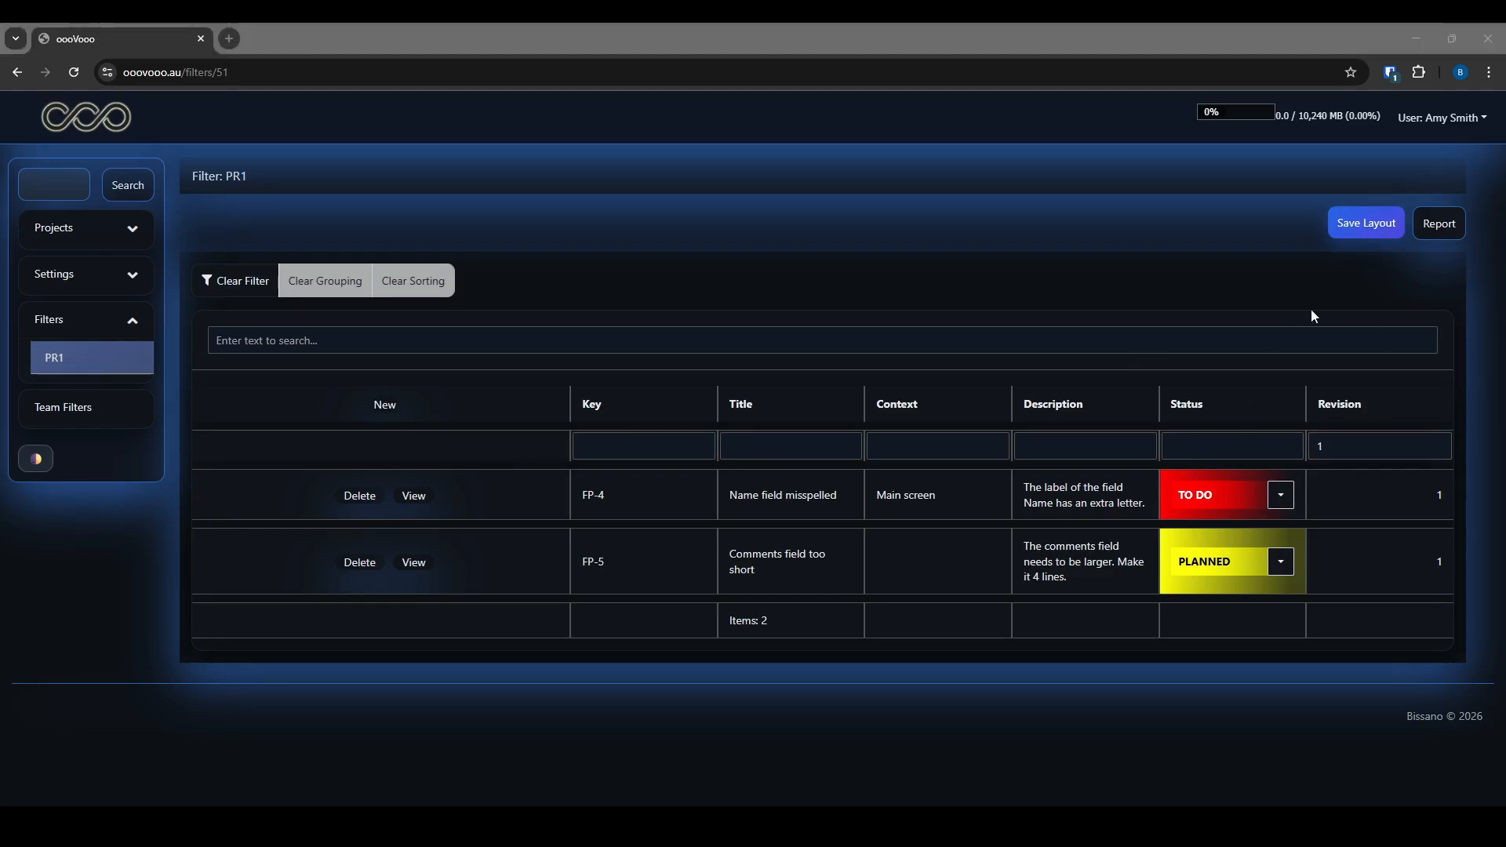
pyautogui.click(1439, 223)
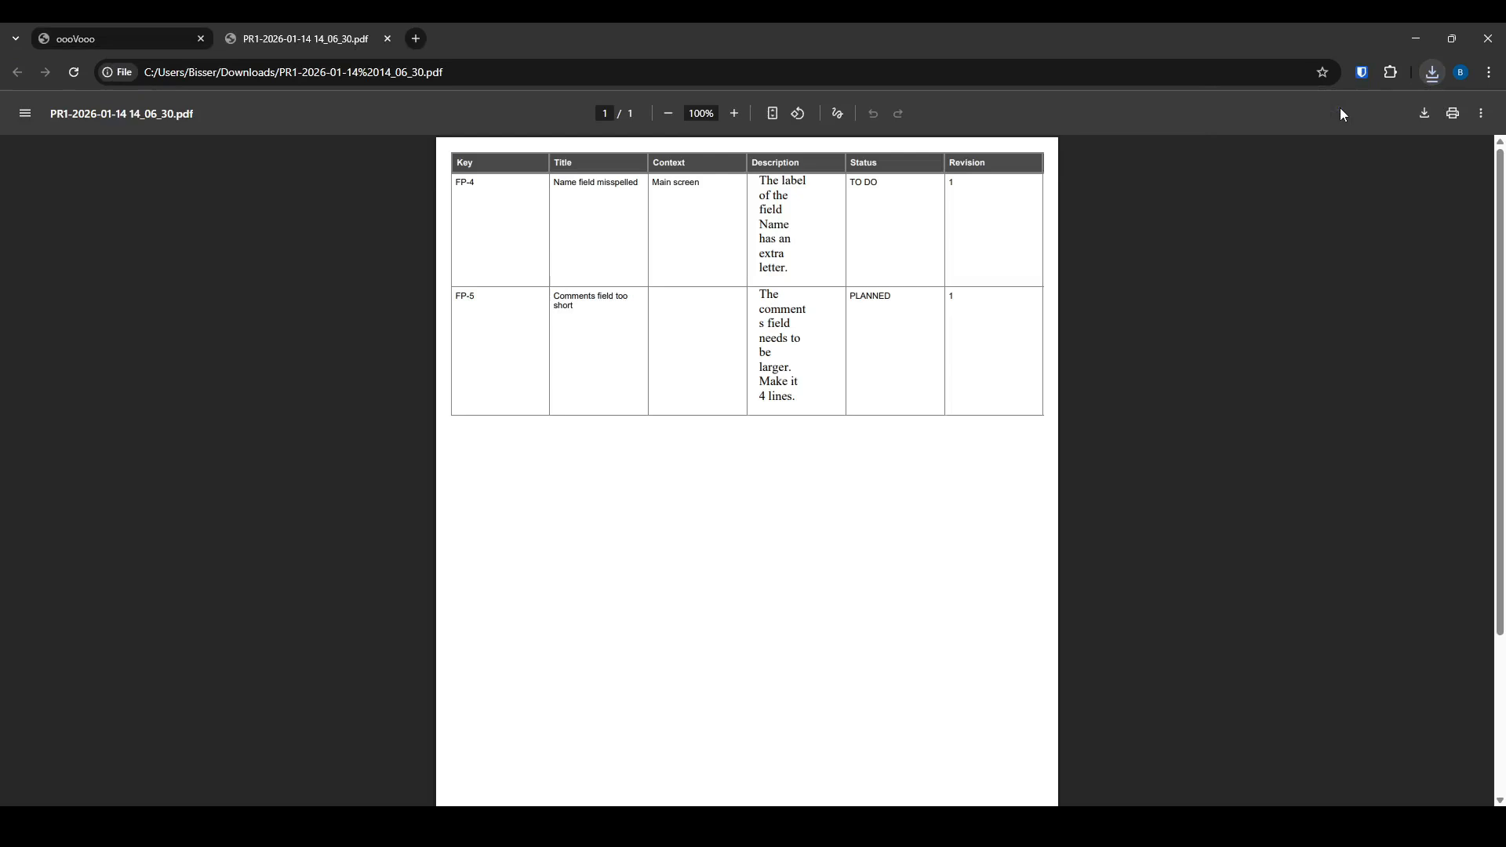
# Review the first PDF, then narrow the New and Title columns and widen Description
pyautogui.click(1339, 110)
pyautogui.click(388, 39)
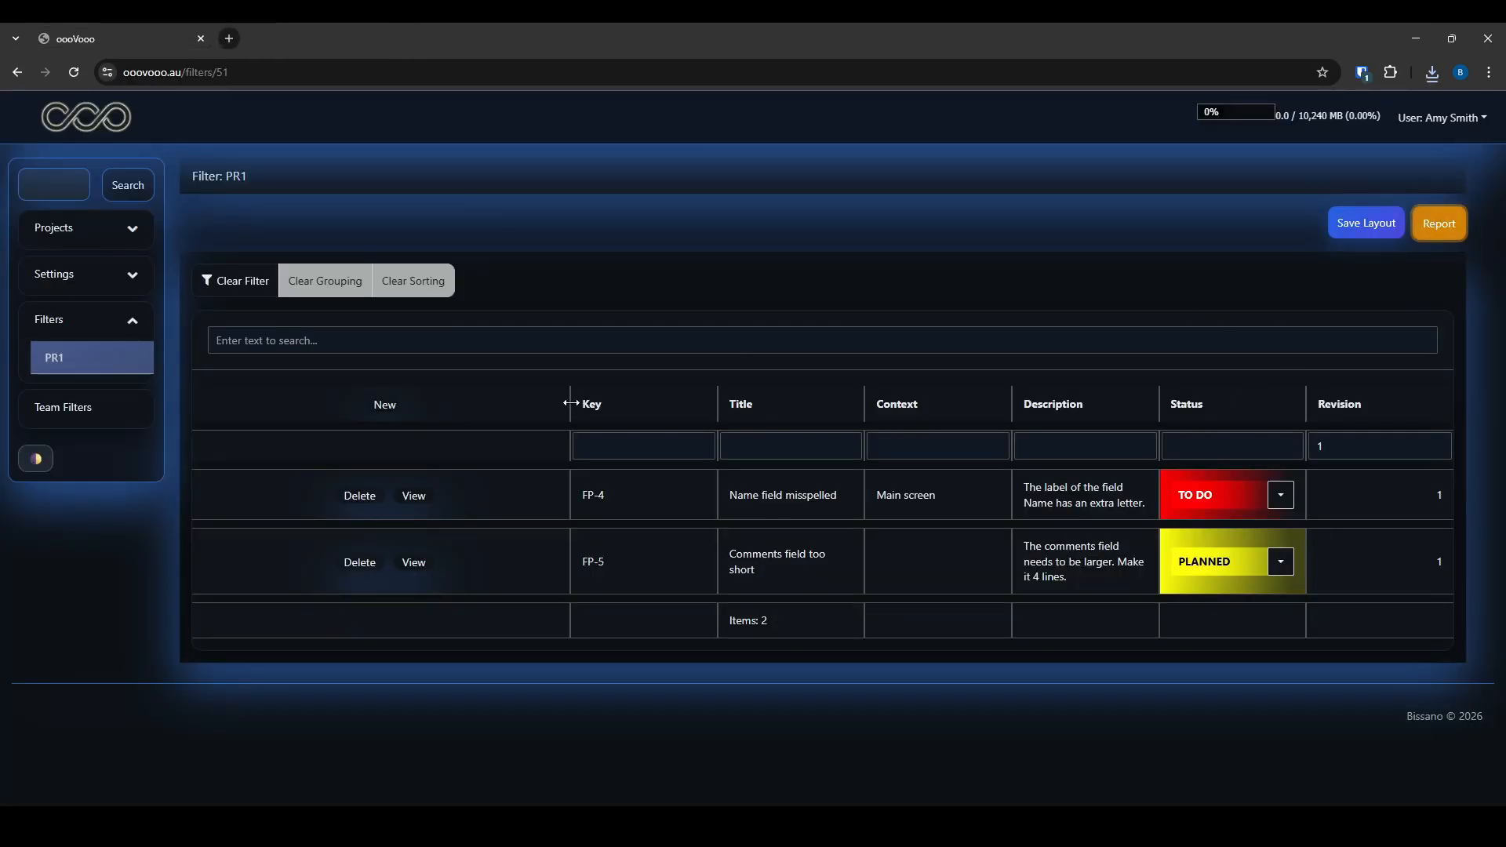
pyautogui.moveTo(570, 403); pyautogui.dragTo(323, 404)
pyautogui.moveTo(820, 408); pyautogui.dragTo(471, 406)
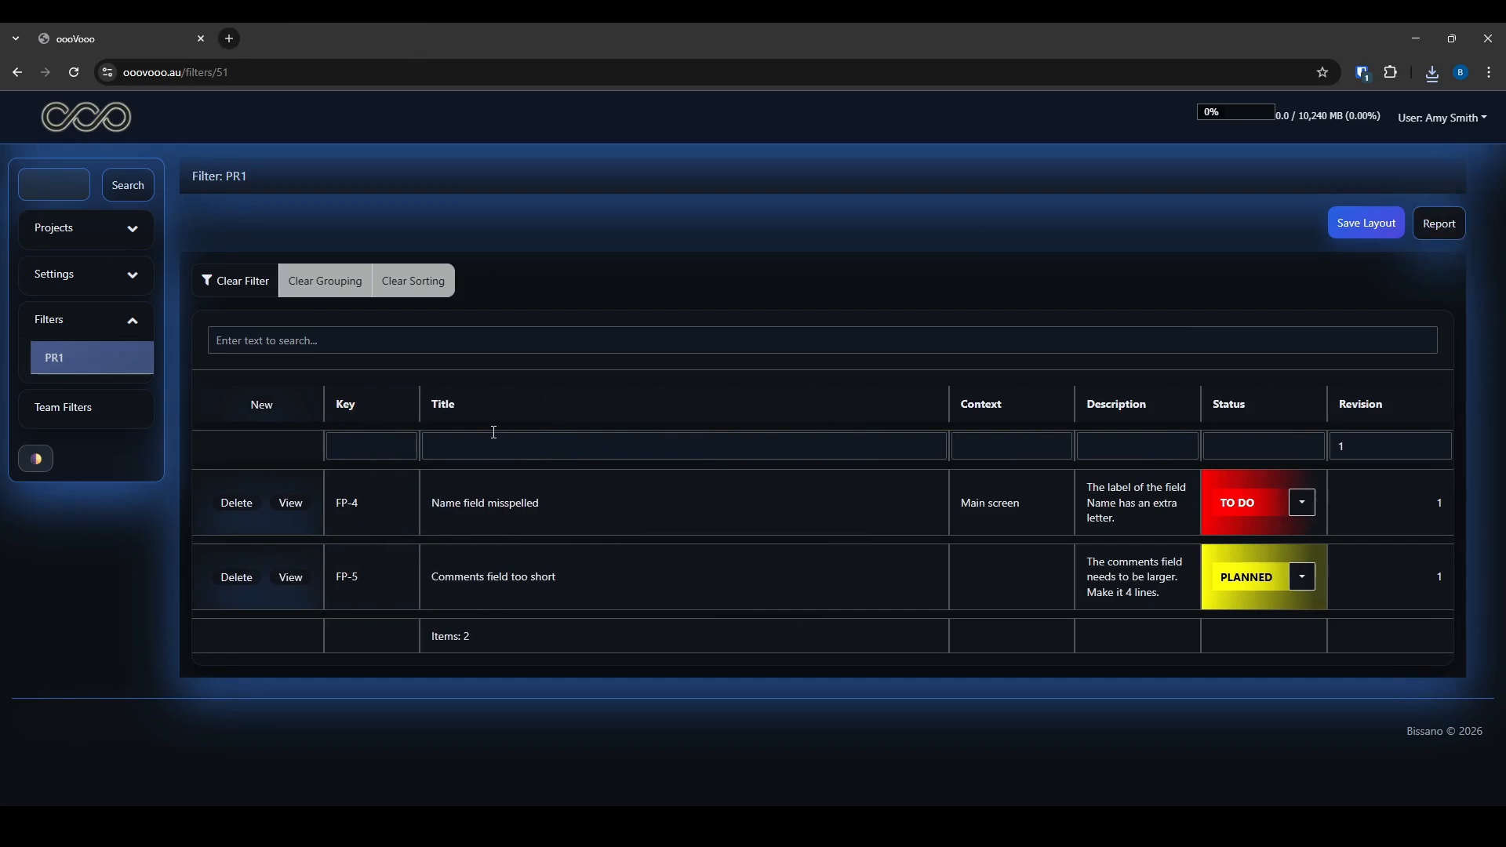
pyautogui.moveTo(949, 408); pyautogui.dragTo(597, 408)
pyautogui.moveTo(1073, 408); pyautogui.dragTo(753, 409)
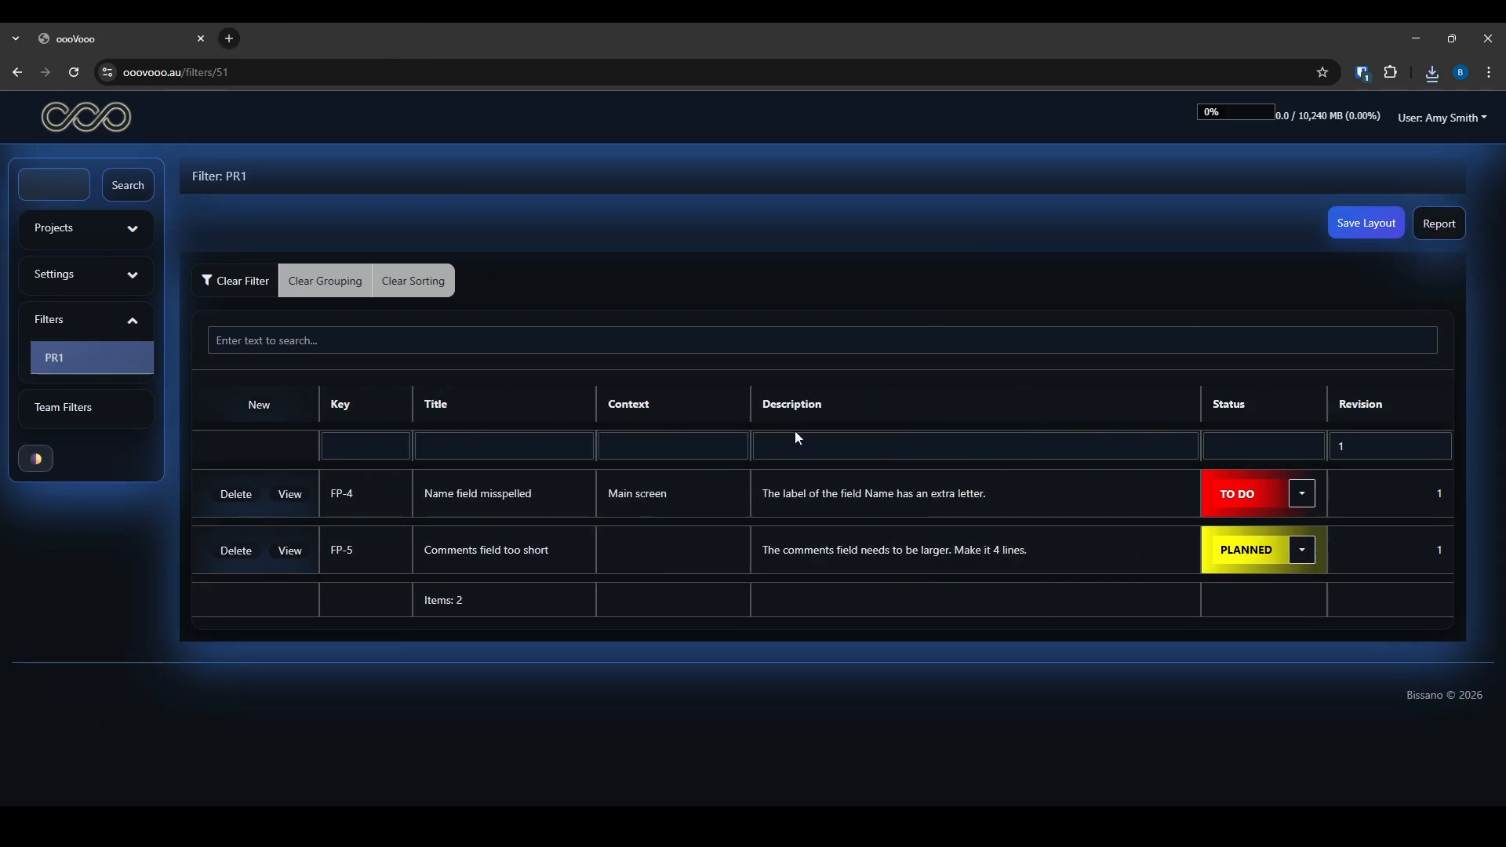
# Regenerate the PR1 PDF report and review the new download
pyautogui.click(1438, 224)
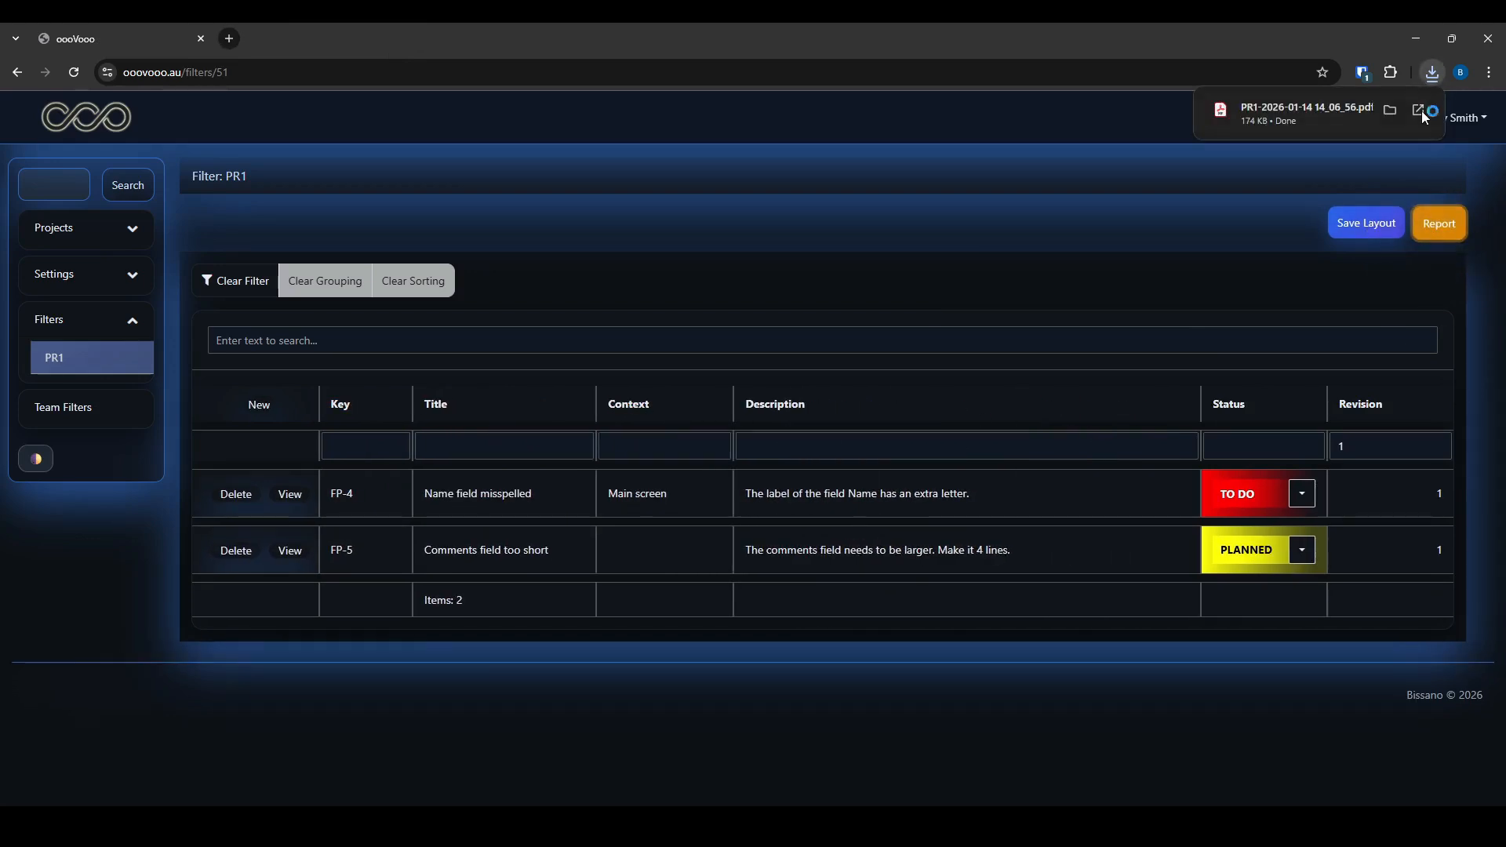
pyautogui.click(1421, 110)
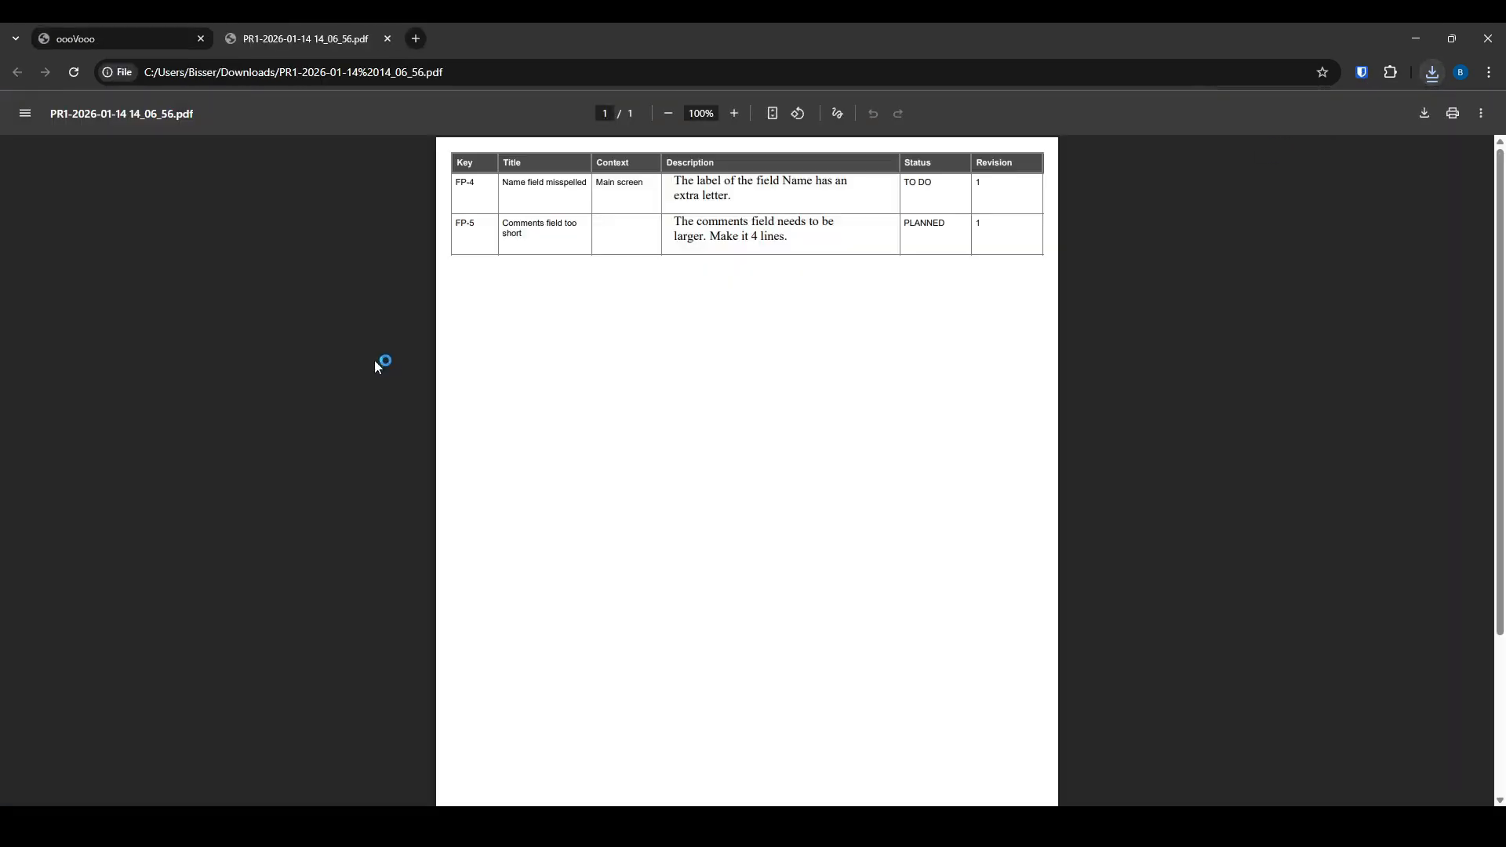
pyautogui.click(387, 39)
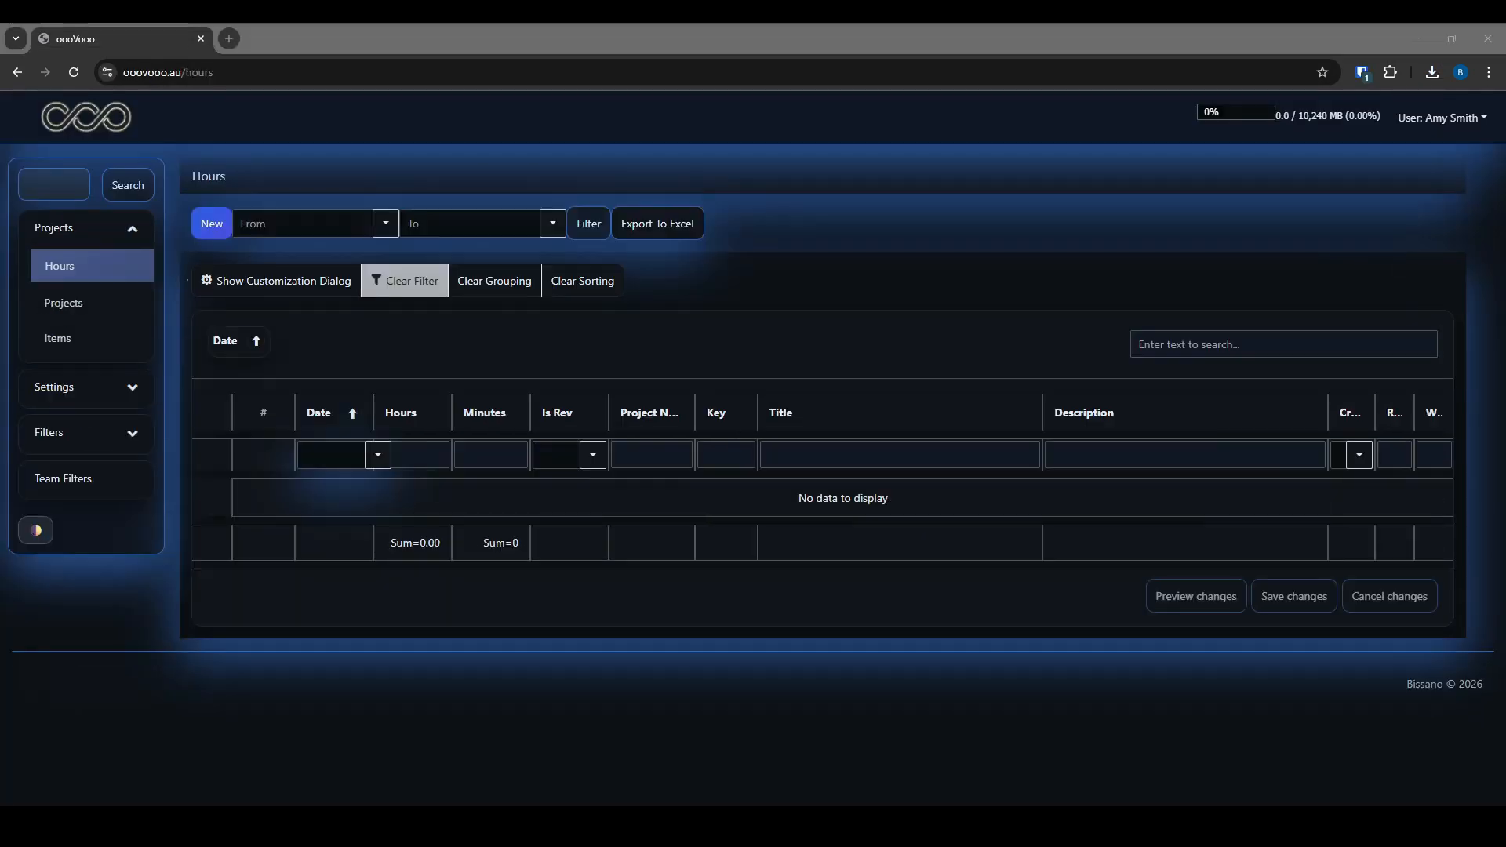
# Open FP-4 from the PR1 filter and log a 35-minute 'Testing' hours entry
pyautogui.click(78, 432)
pyautogui.click(63, 368)
pyautogui.click(289, 494)
pyautogui.scroll(-10, 580, 515)
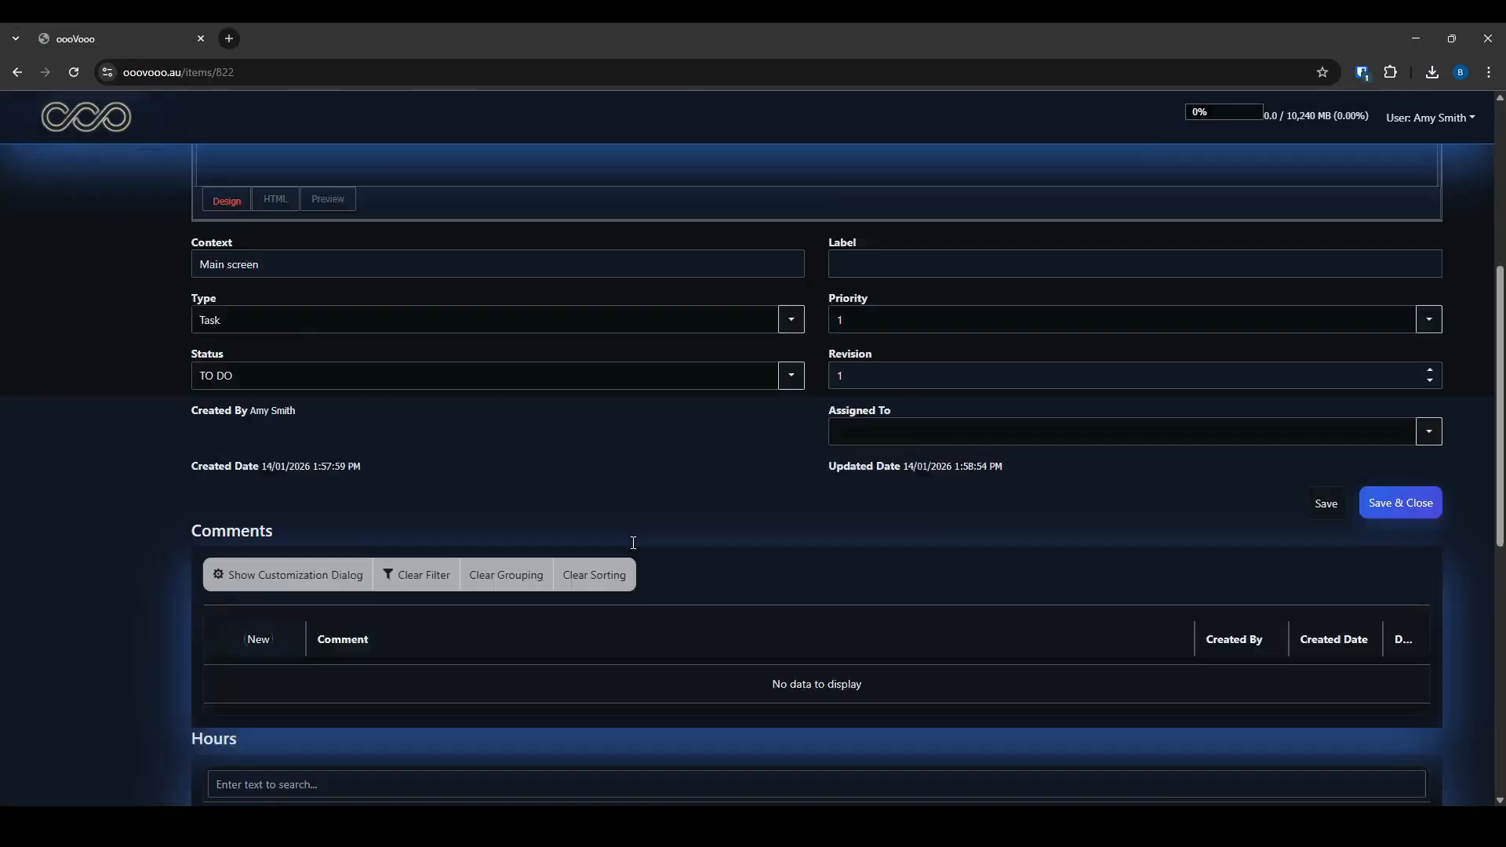
pyautogui.click(238, 455)
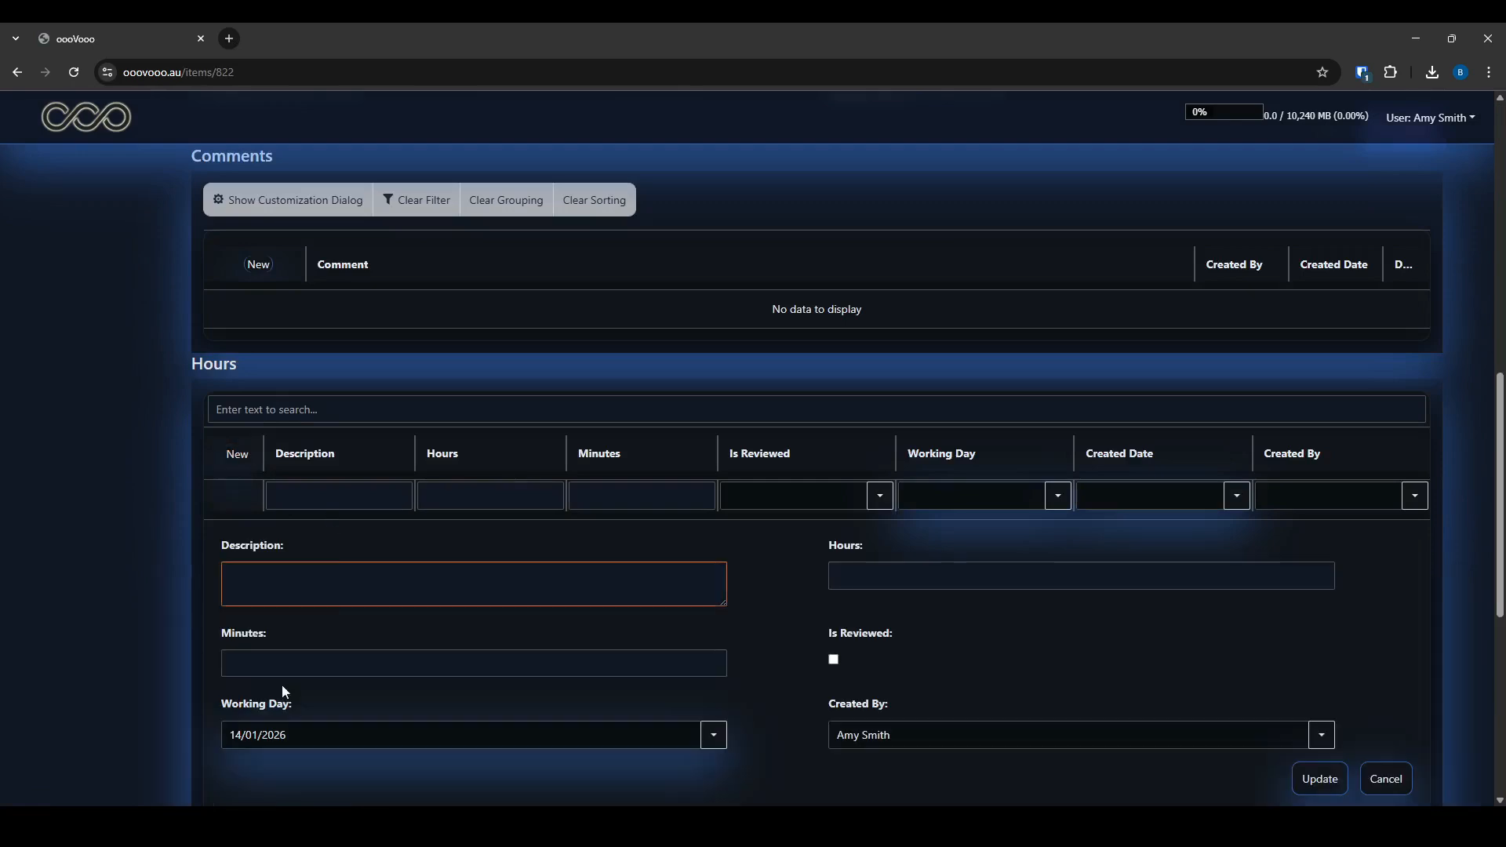
pyautogui.click(284, 664)
pyautogui.write('35')
pyautogui.scroll(-1, 350, 521)
pyautogui.click(347, 510)
pyautogui.write('Testing')
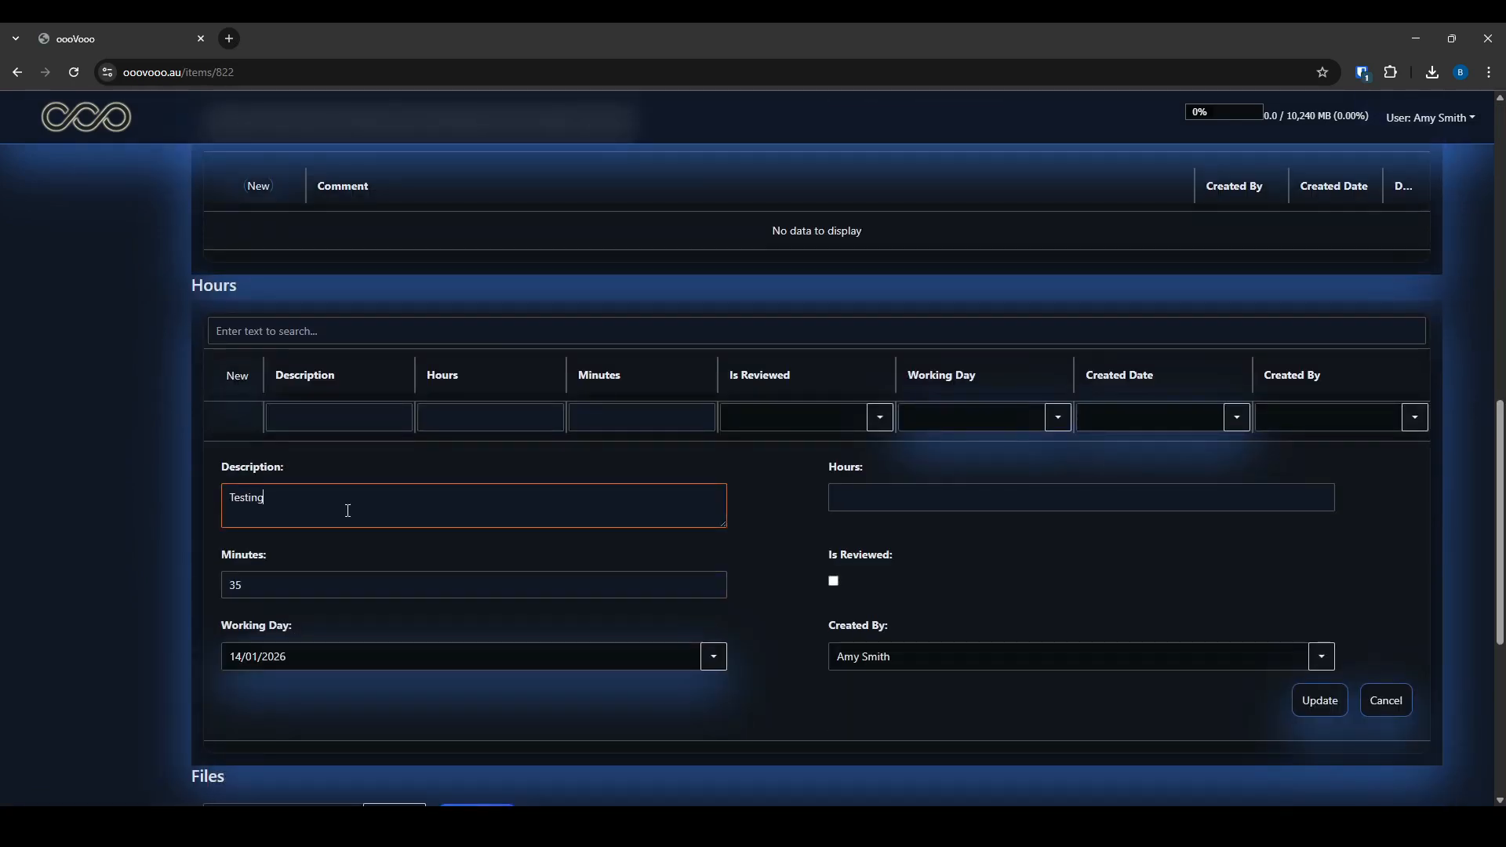
pyautogui.scroll(1, 806, 681)
pyautogui.scroll(-3, 1305, 597)
pyautogui.click(1320, 541)
# Add a 15-minute 'Applying a fix' hours entry on FP-4
pyautogui.scroll(1, 672, 549)
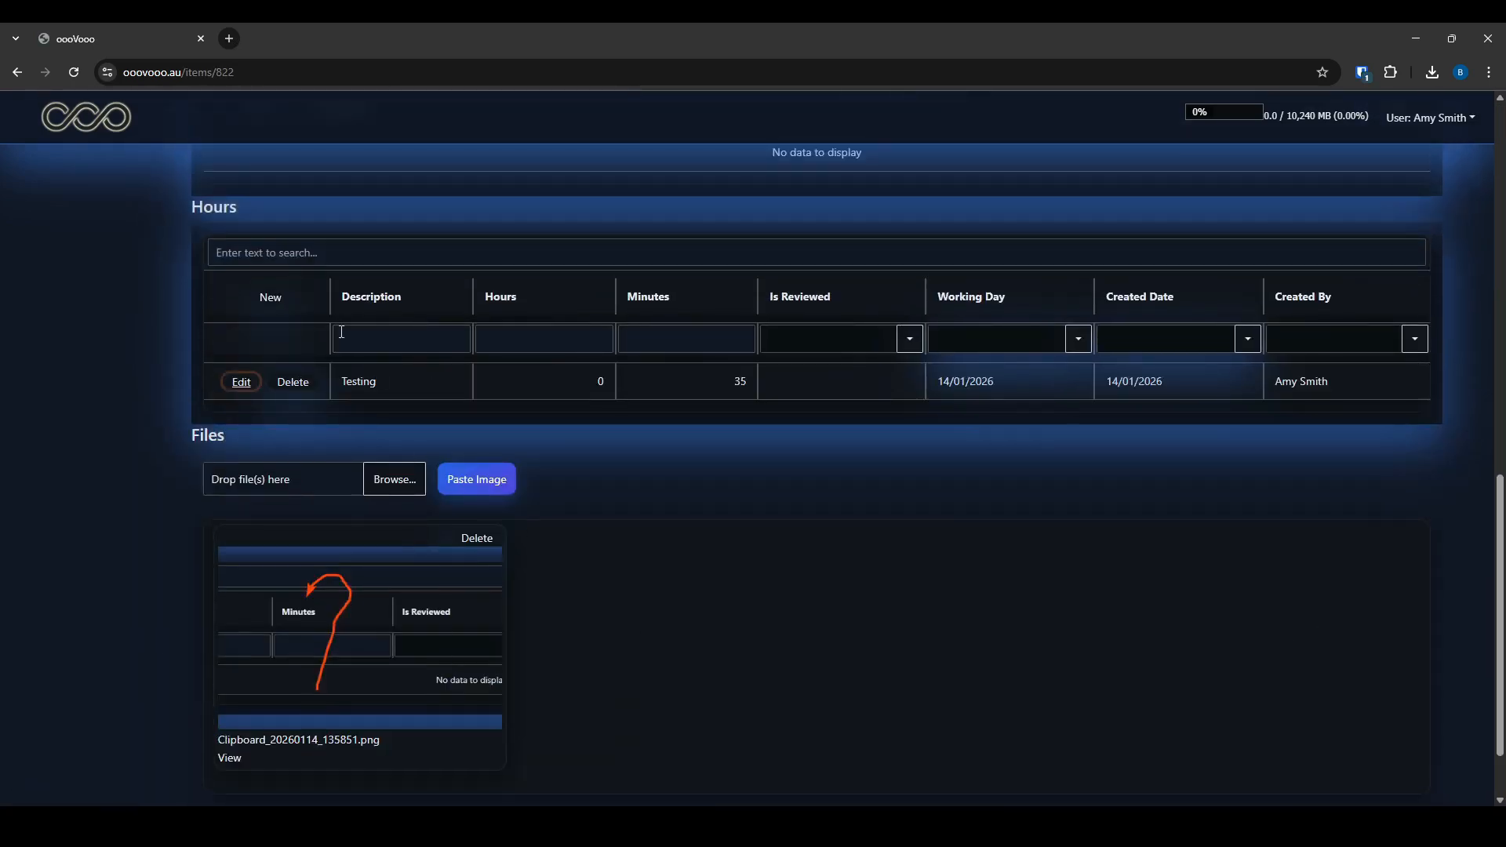
pyautogui.click(270, 298)
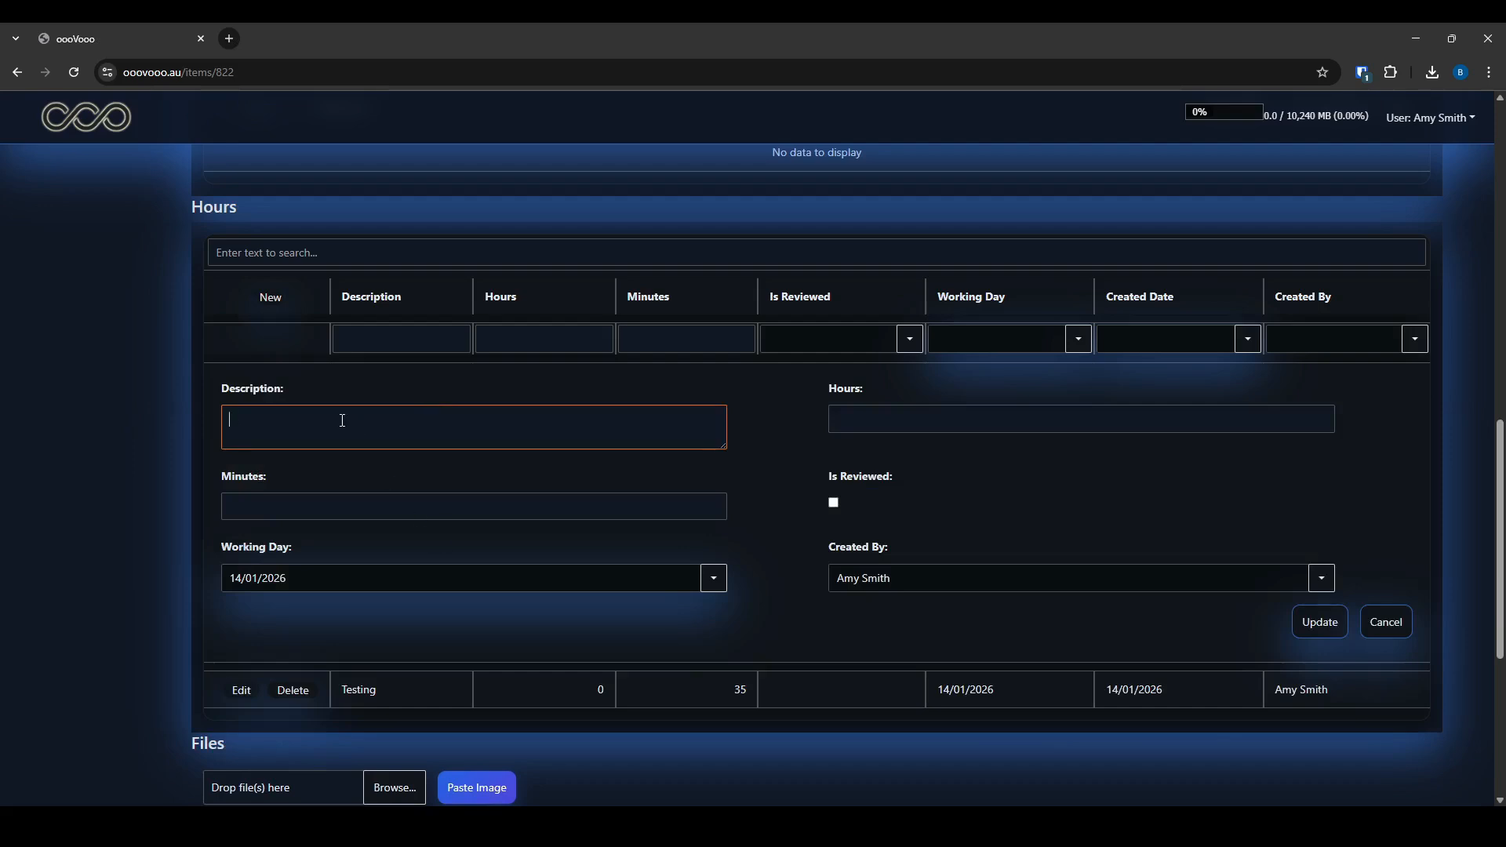
pyautogui.click(352, 511)
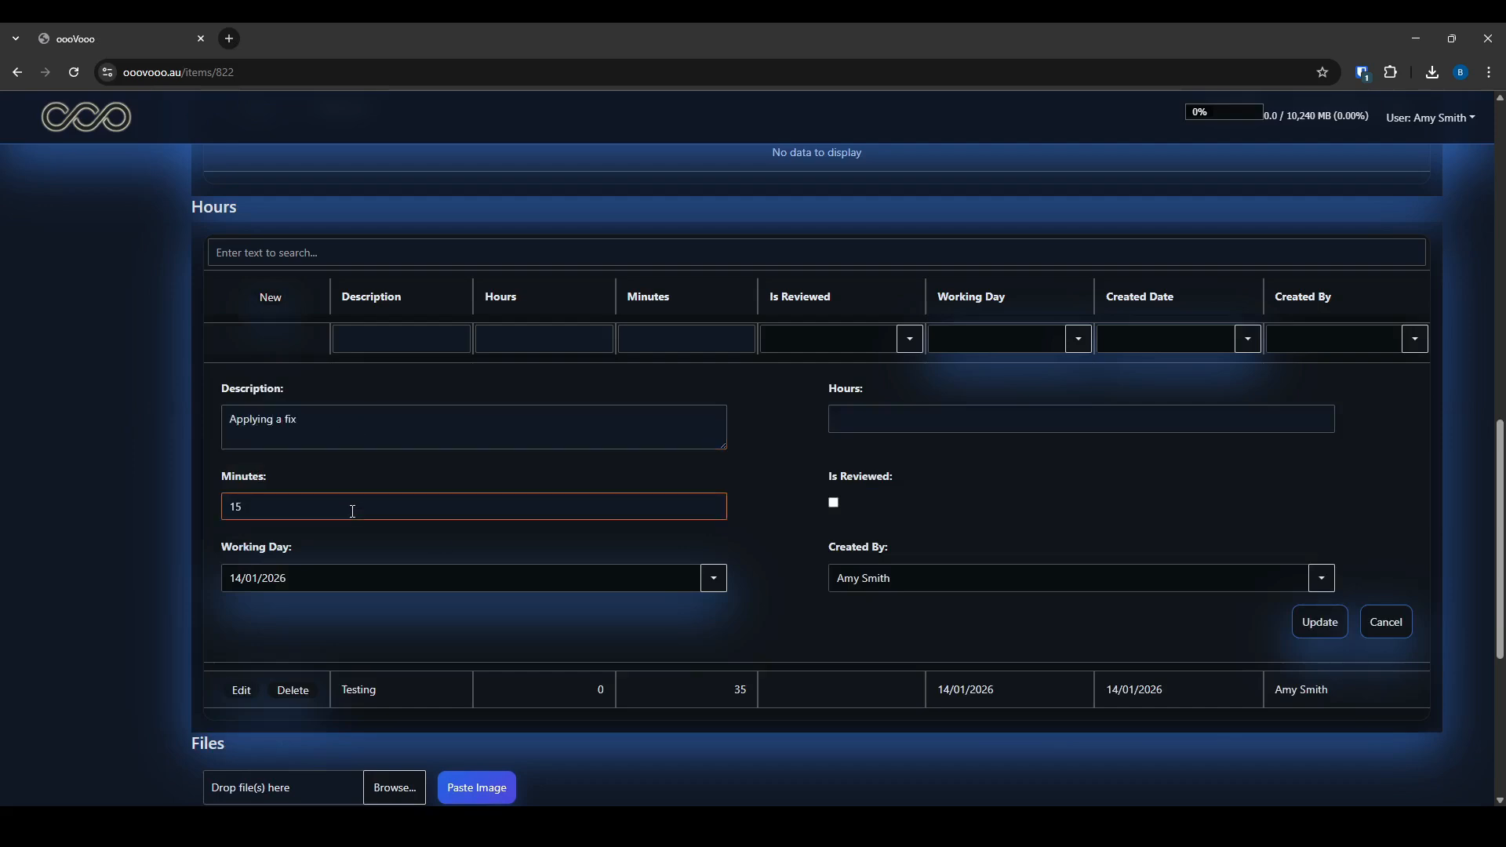
pyautogui.click(1319, 622)
pyautogui.scroll(10, 610, 533)
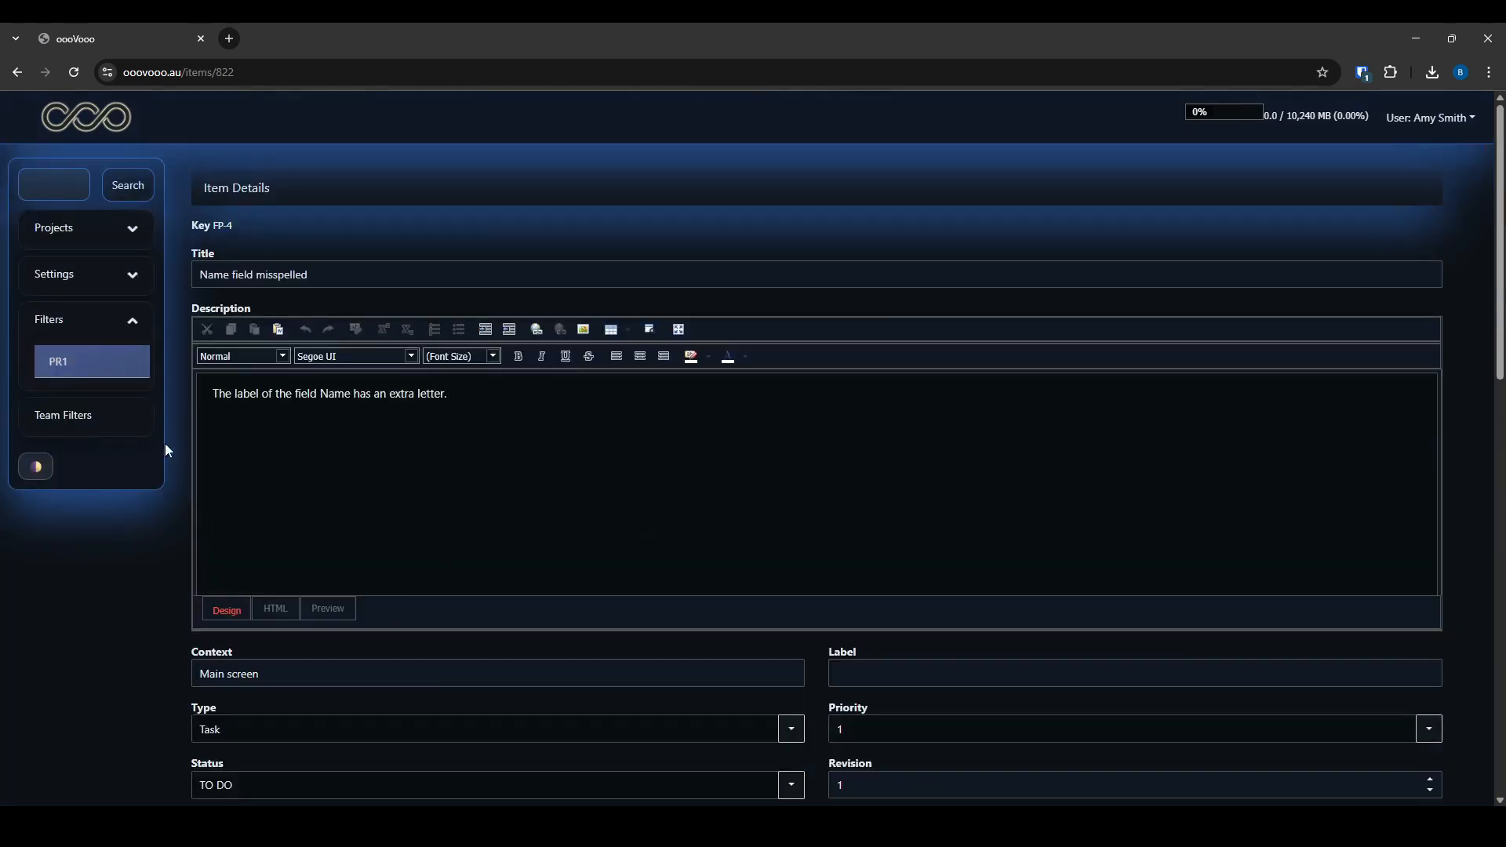
# Log a 10-minute 'Phone call' hours entry on FP-5, then open the Hours list
pyautogui.click(292, 556)
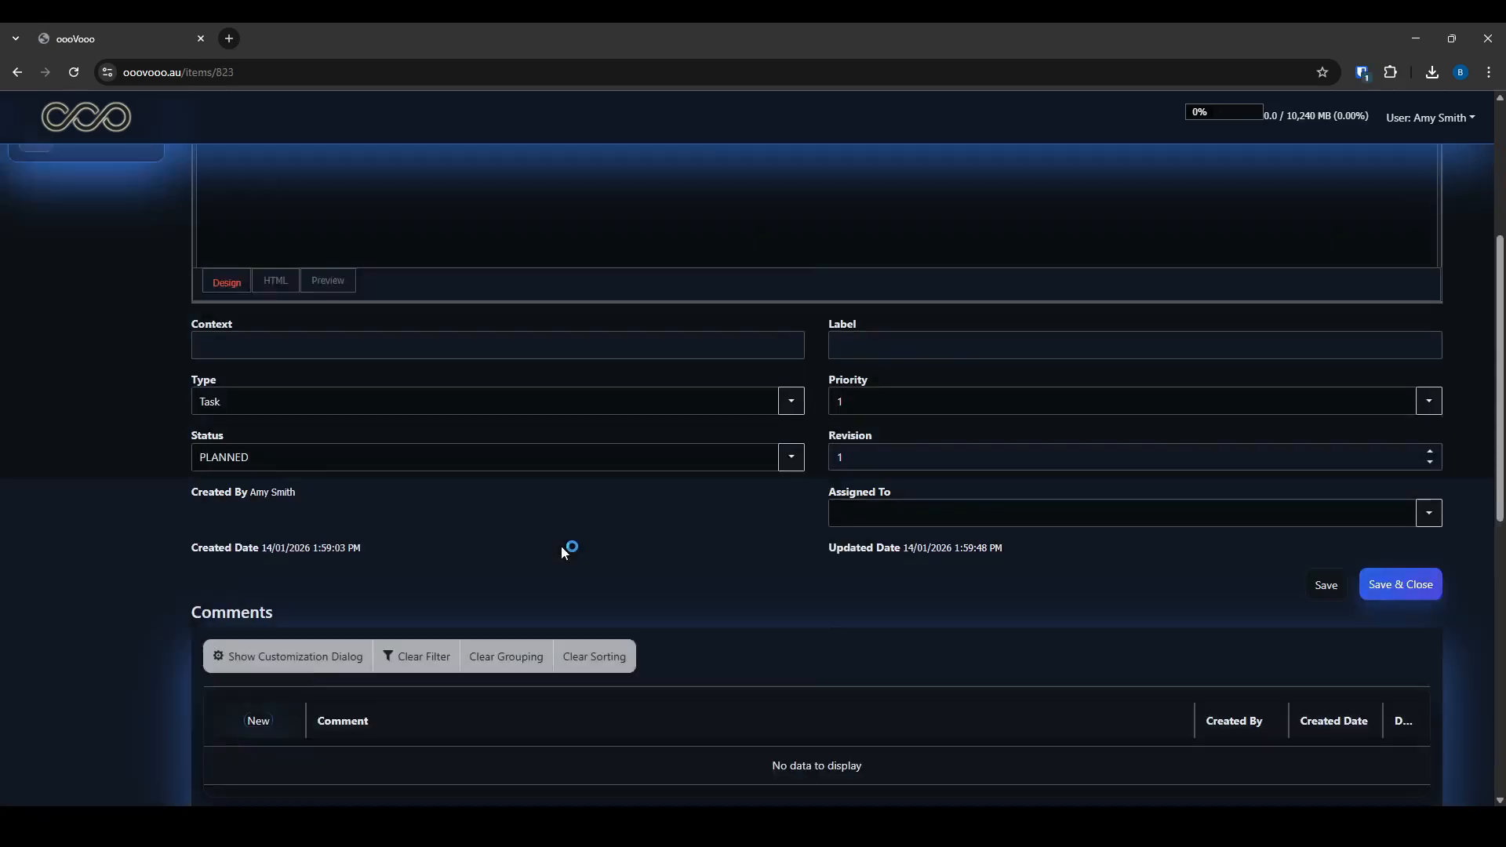
pyautogui.scroll(-5, 562, 549)
pyautogui.click(238, 455)
pyautogui.write('Phone call')
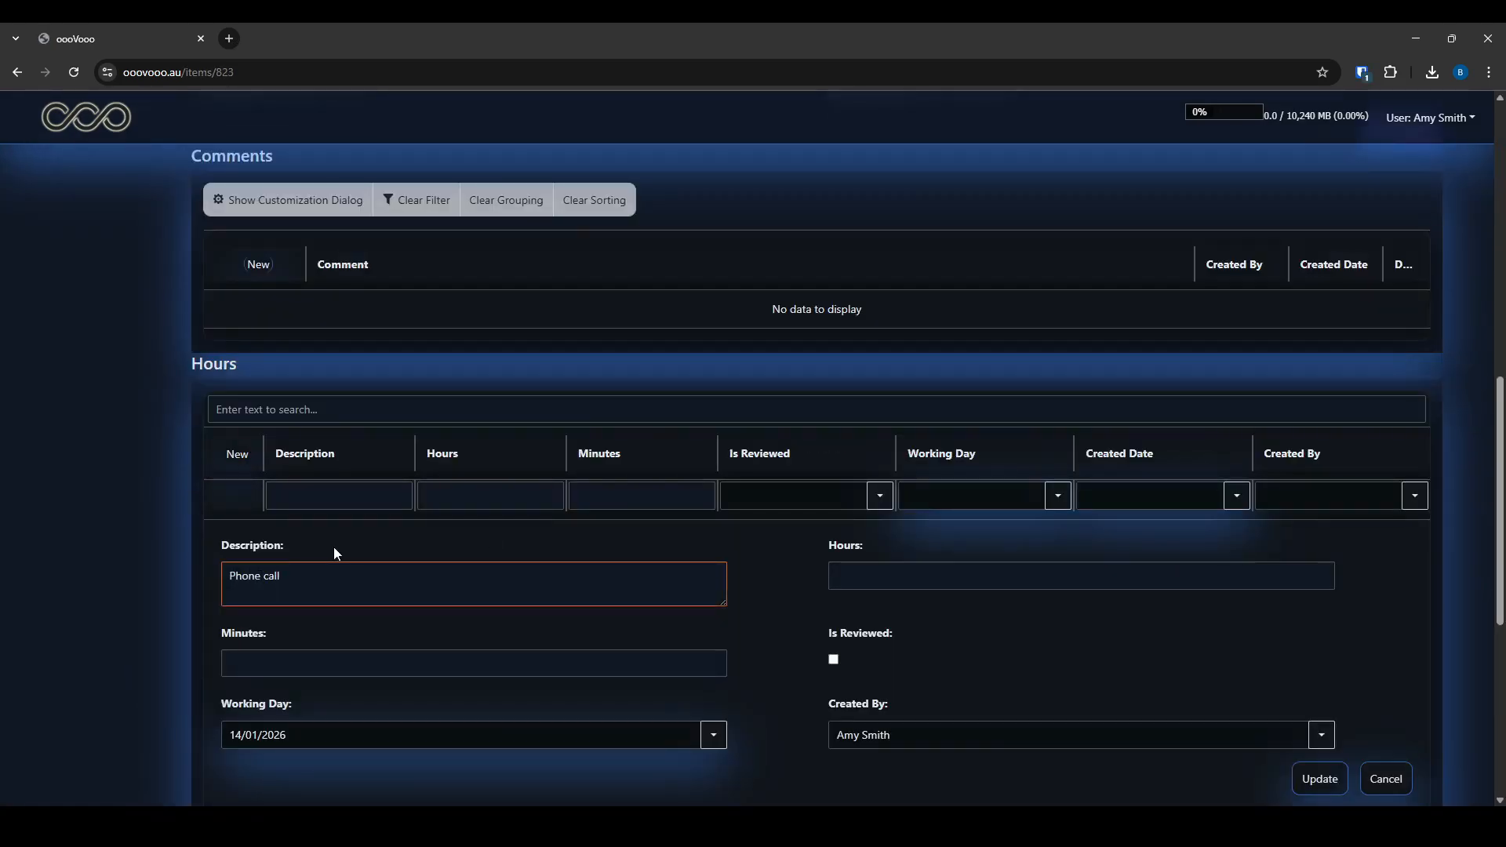
pyautogui.click(313, 666)
pyautogui.write('10')
pyautogui.scroll(-2, 1304, 628)
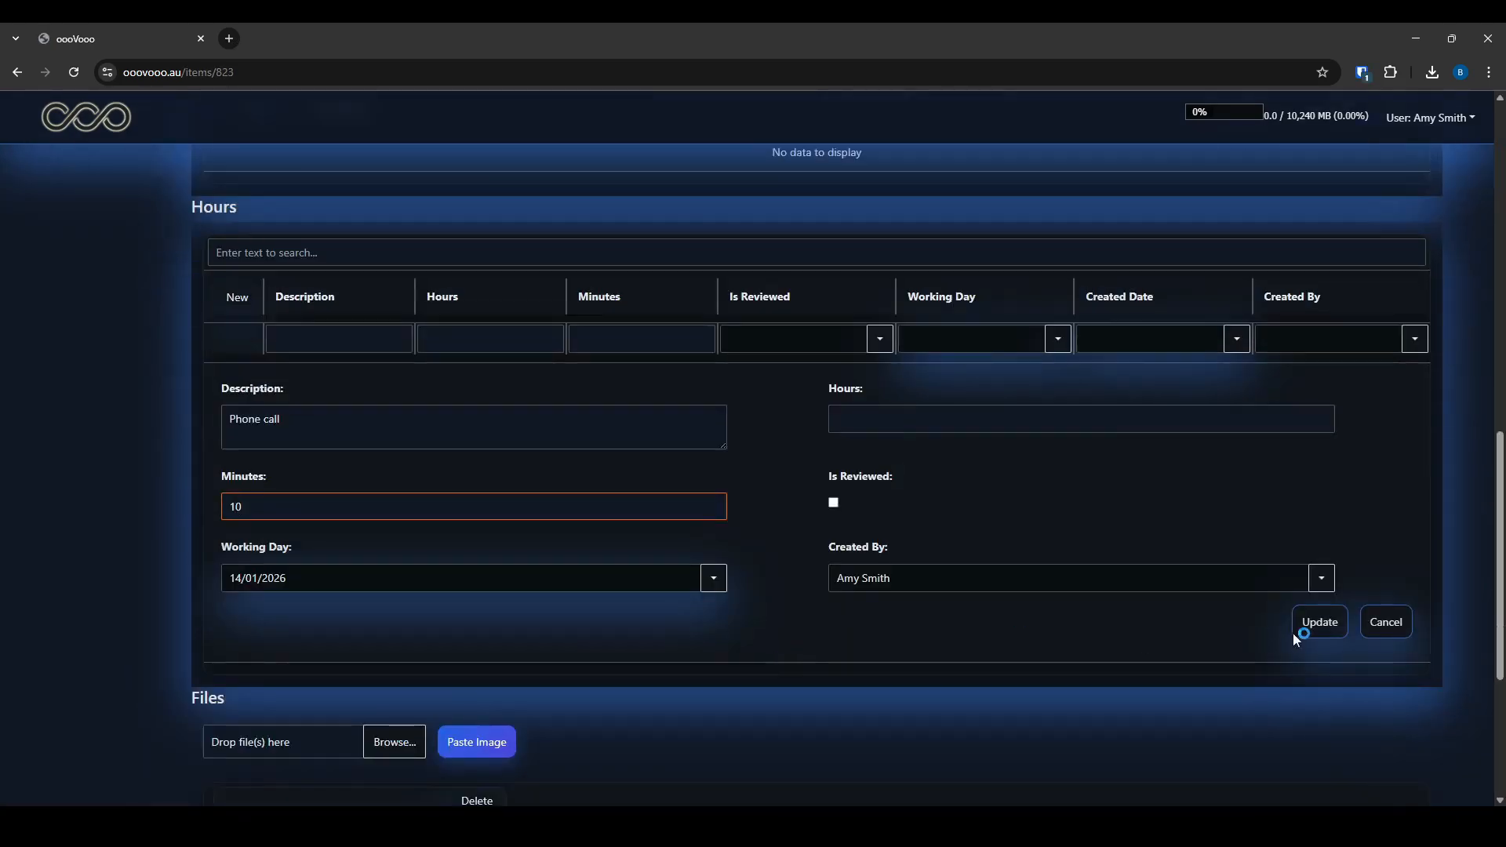
pyautogui.click(1317, 624)
pyautogui.scroll(4, 688, 618)
pyautogui.scroll(-4, 596, 626)
pyautogui.scroll(12, 526, 616)
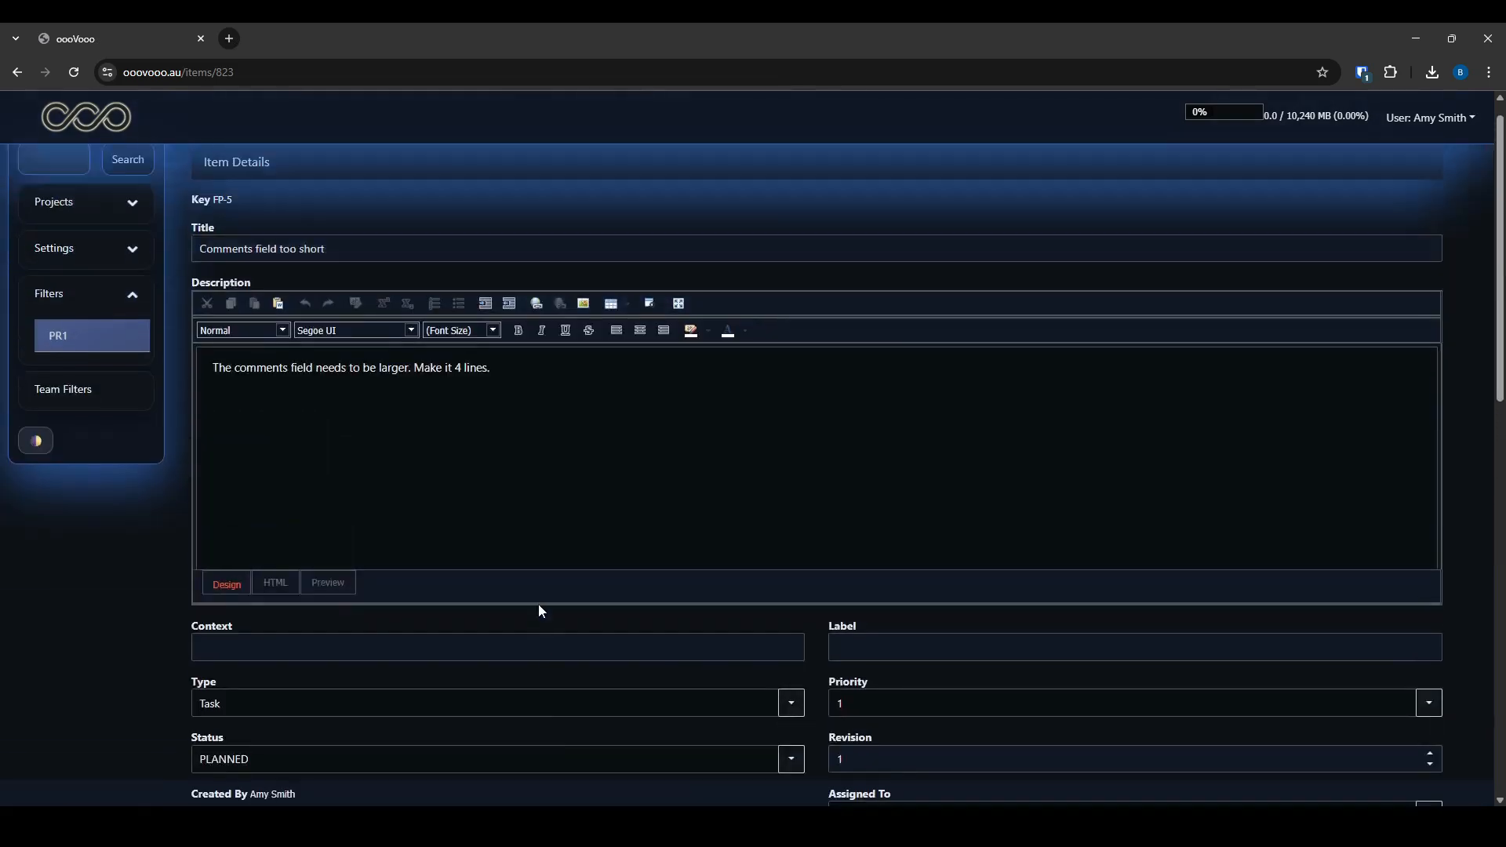
pyautogui.click(95, 232)
pyautogui.click(63, 270)
# Mark the 10-minute Phone call hours entry as reviewed and save the change
pyautogui.scroll(-2, 594, 605)
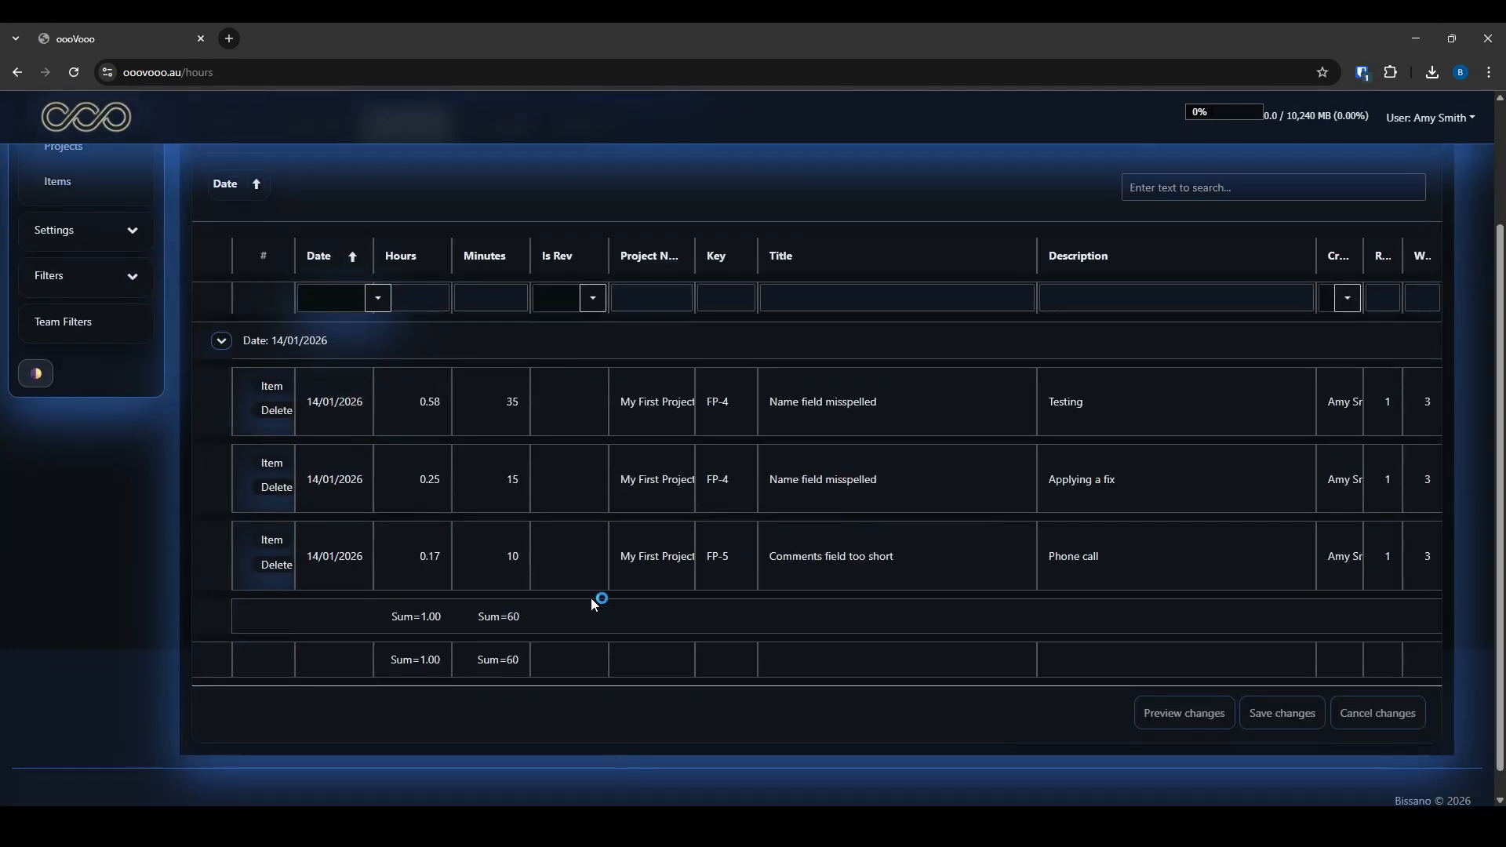
pyautogui.click(588, 309)
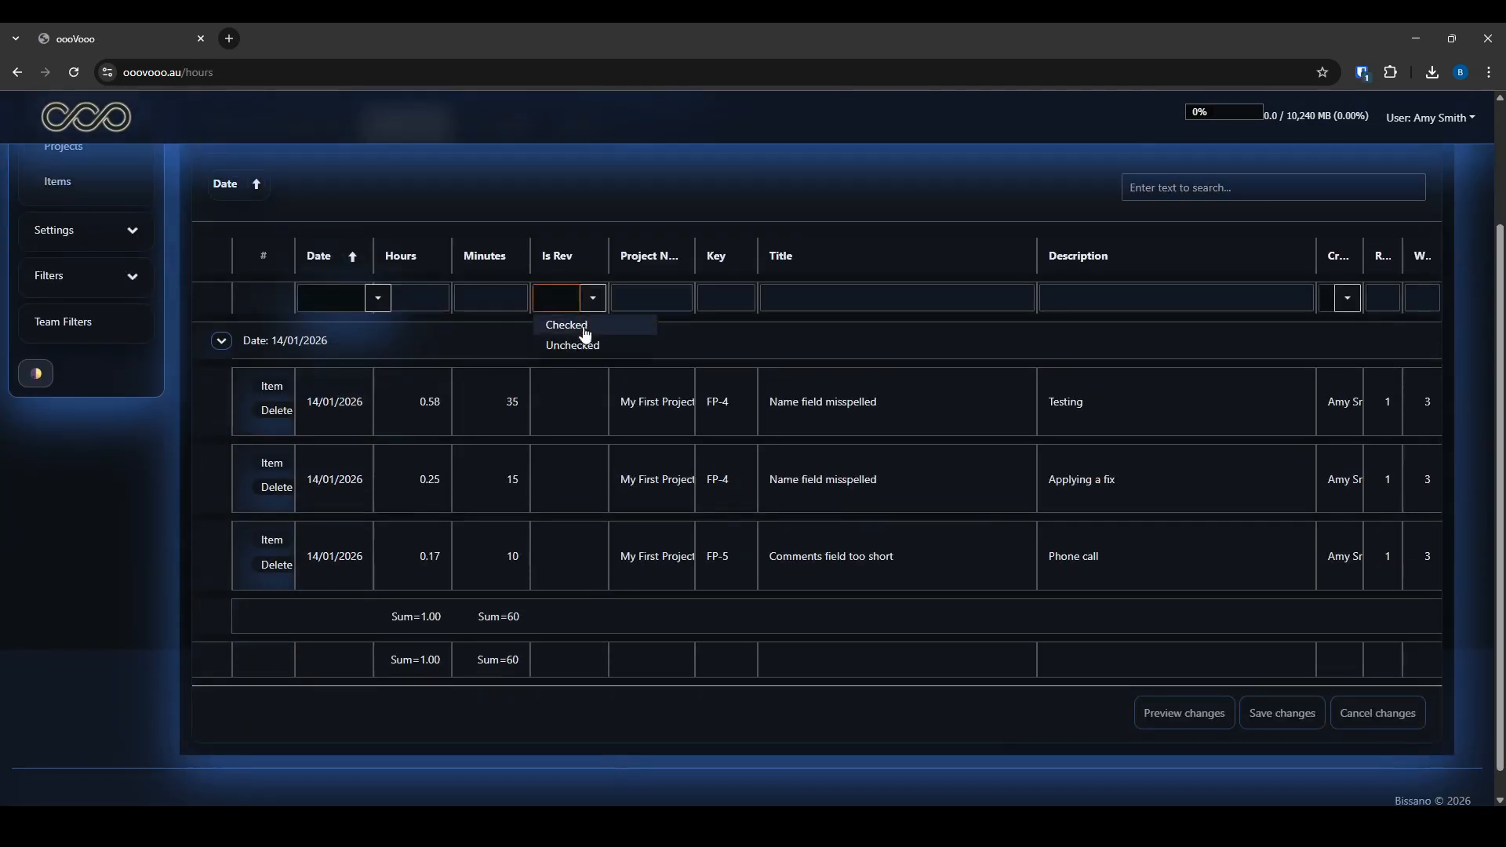
pyautogui.click(628, 346)
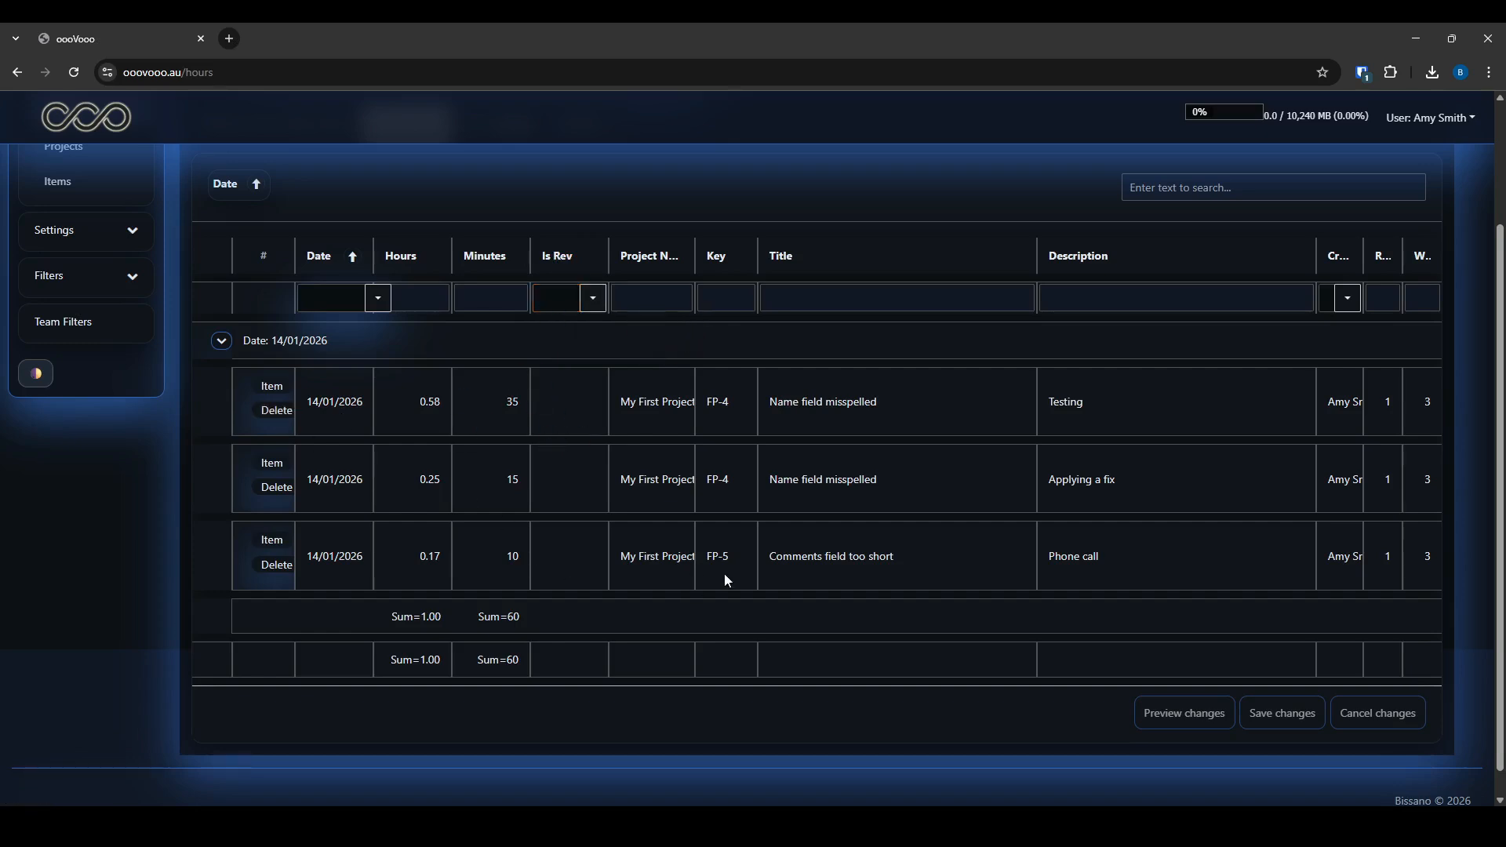
pyautogui.click(602, 580)
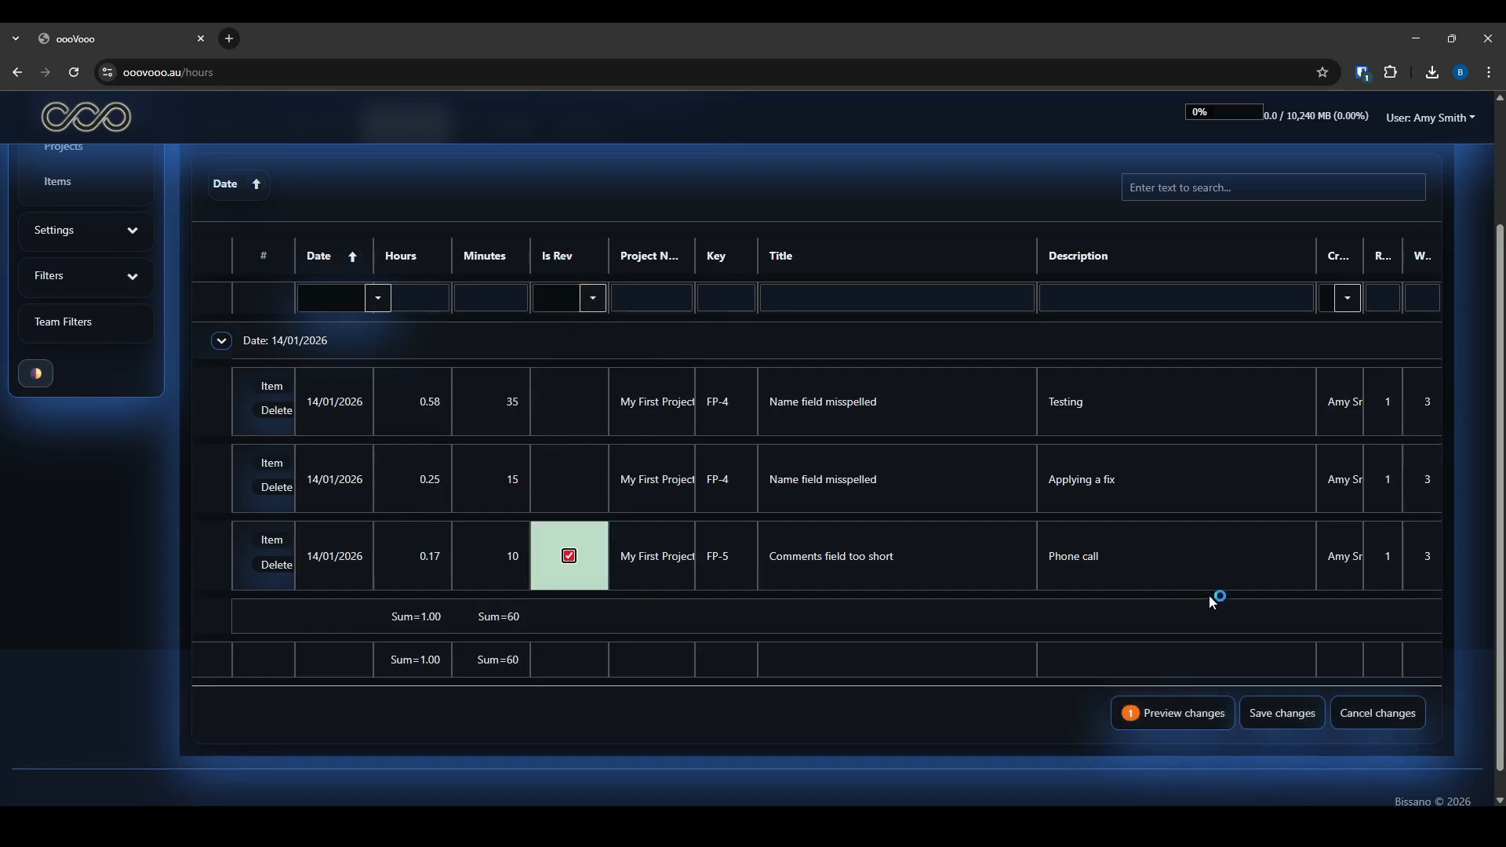
pyautogui.click(1285, 717)
# Filter the hours to unreviewed entries only, then open the PR1 filter
pyautogui.click(594, 298)
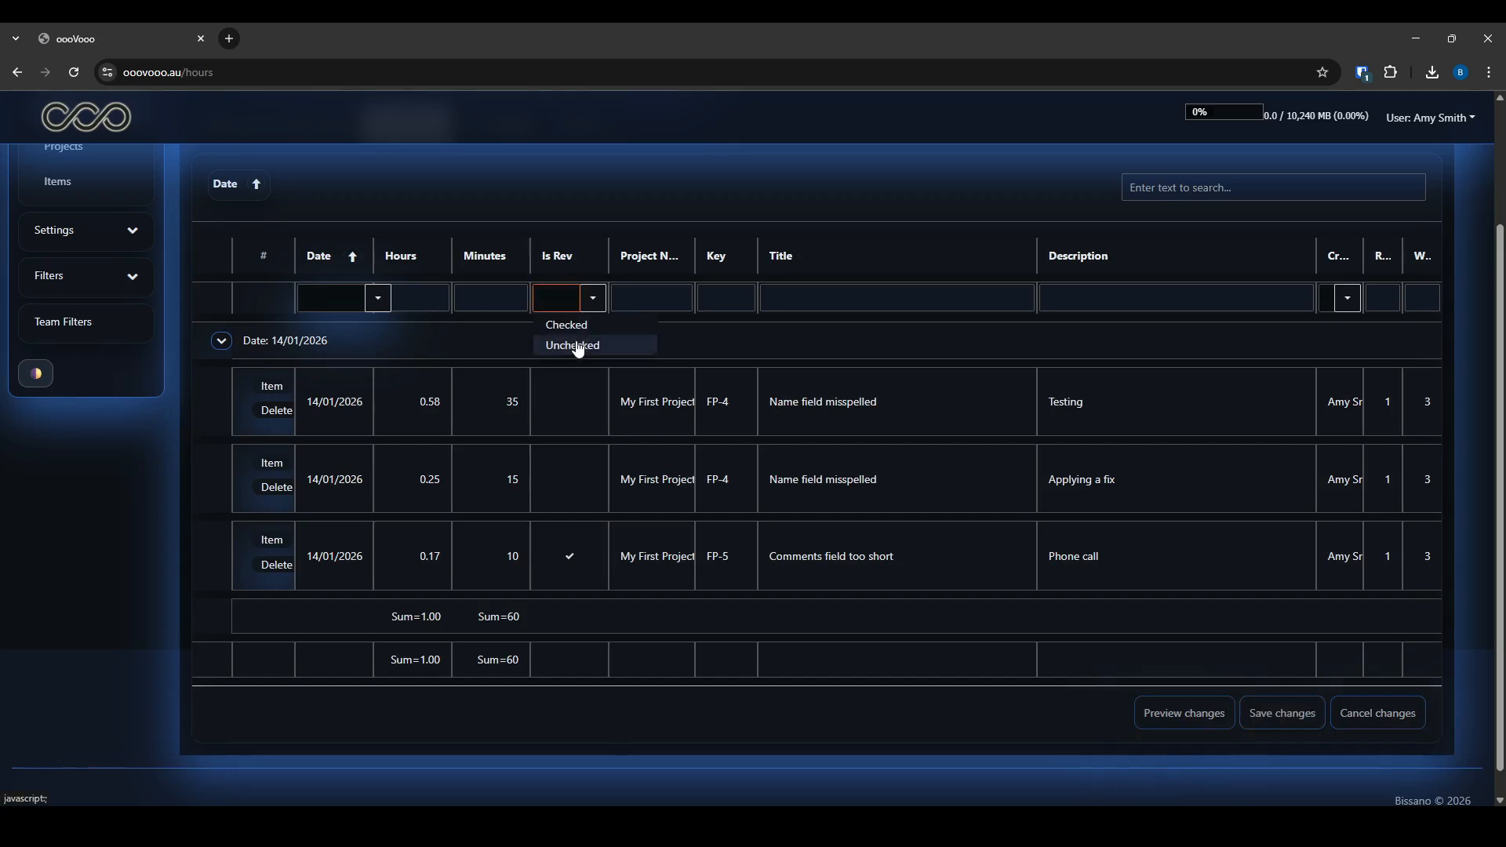
pyautogui.click(572, 346)
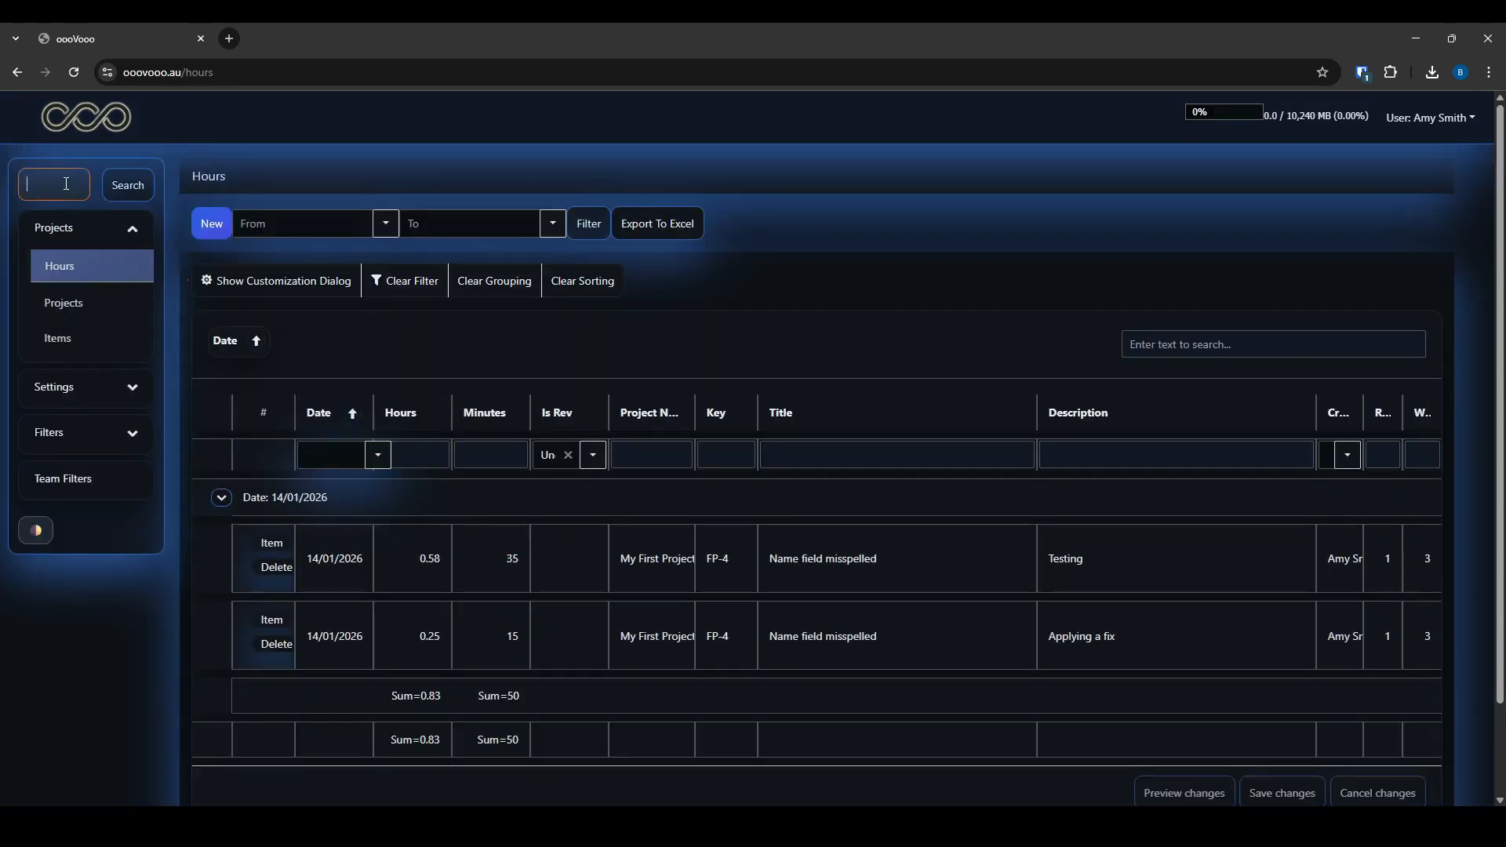
pyautogui.click(53, 432)
pyautogui.click(54, 357)
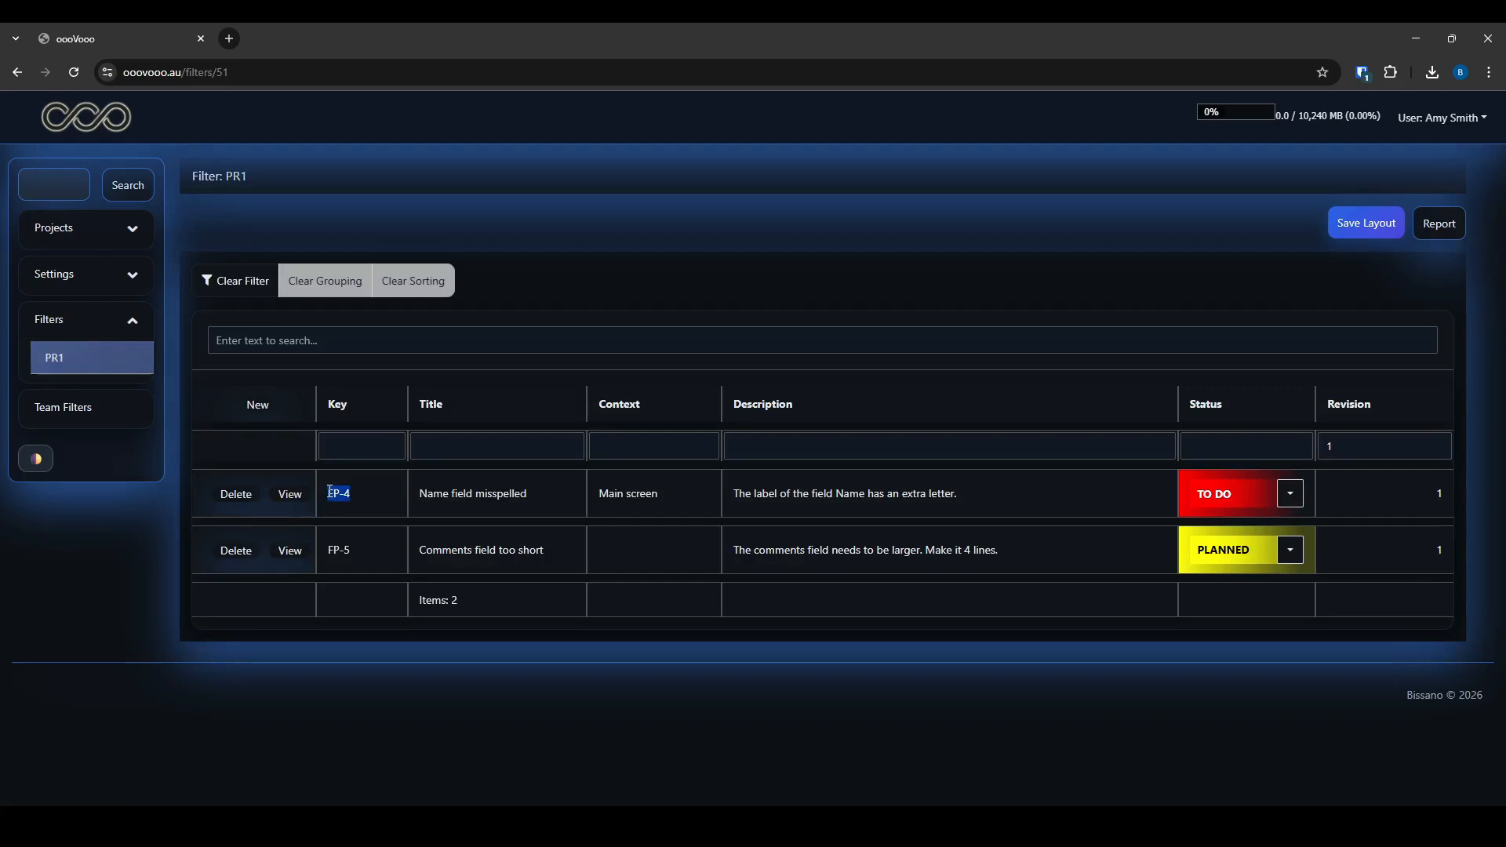
# Search items for FP-4, then return to the PR1 filter list
pyautogui.click(53, 184)
pyautogui.write('FP-4')
pyautogui.click(128, 184)
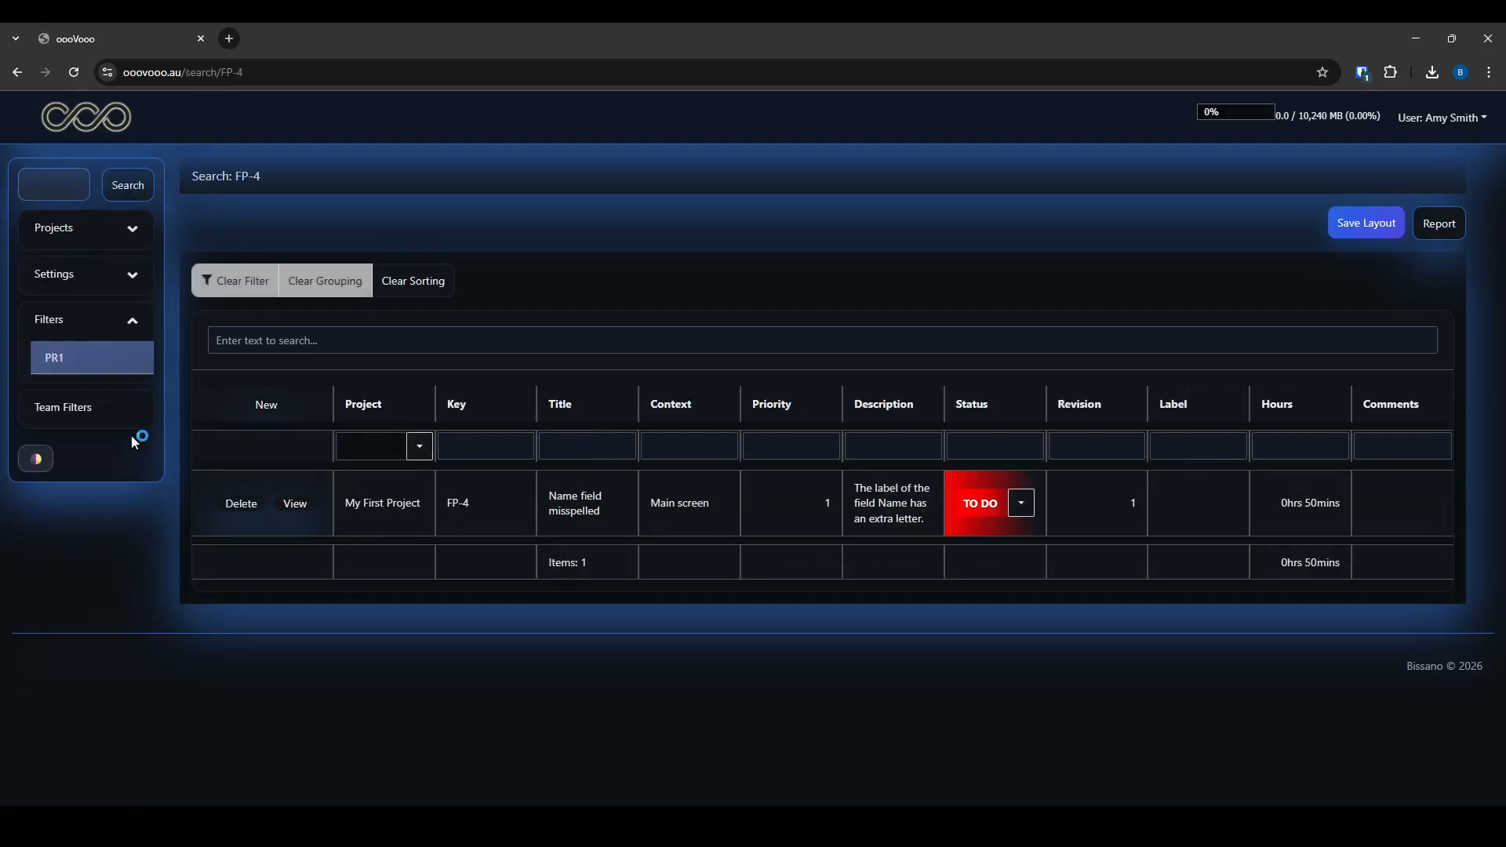
pyautogui.doubleClick(581, 510)
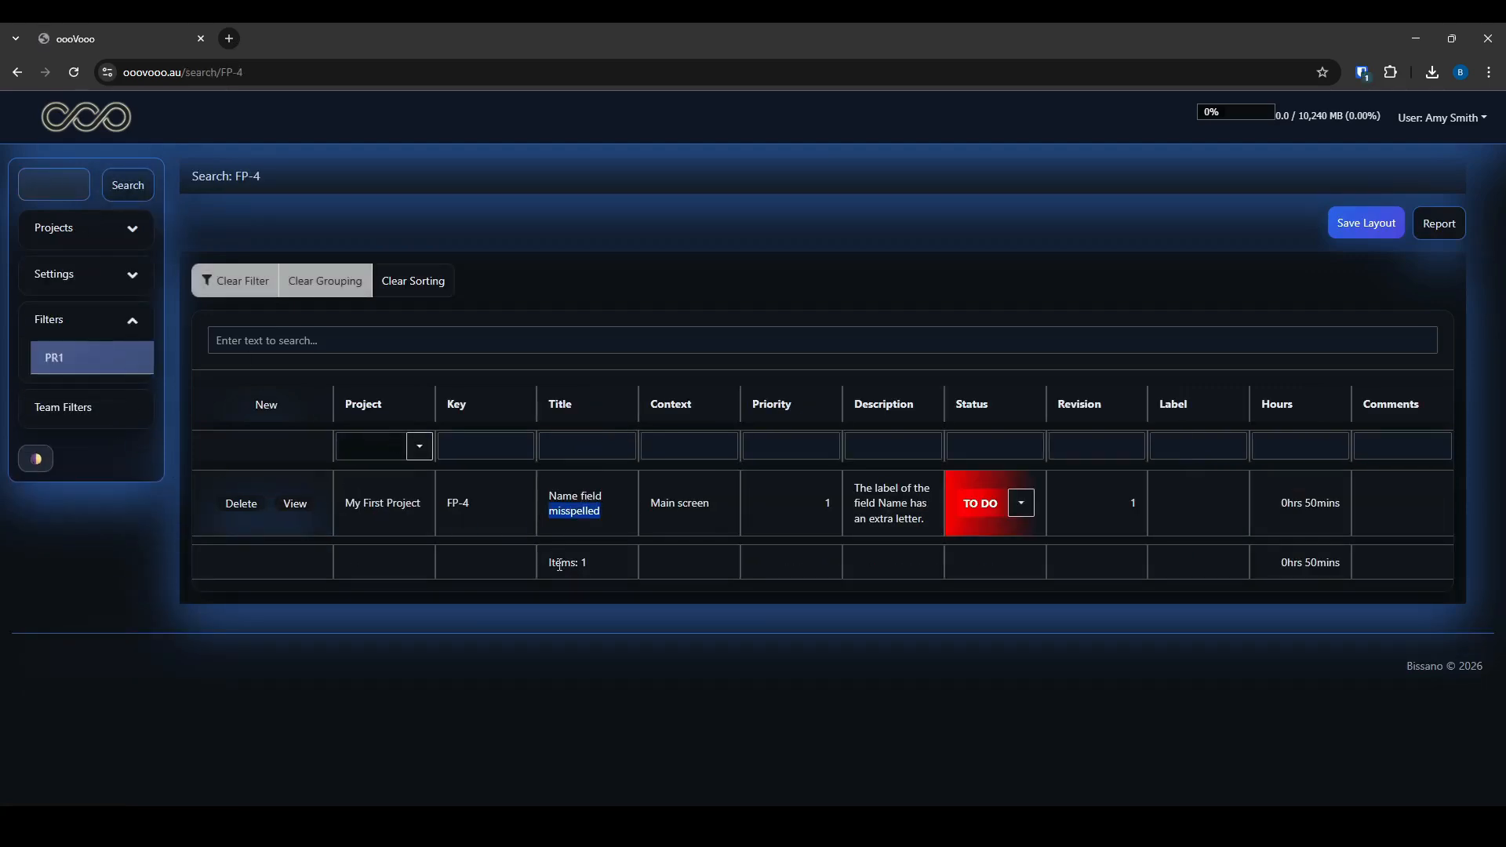
pyautogui.click(60, 367)
# Search items for 'Comments field' copied from FP-5's title
pyautogui.moveTo(423, 549); pyautogui.dragTo(498, 550)
pyautogui.hotkey('ctrl', 'c')
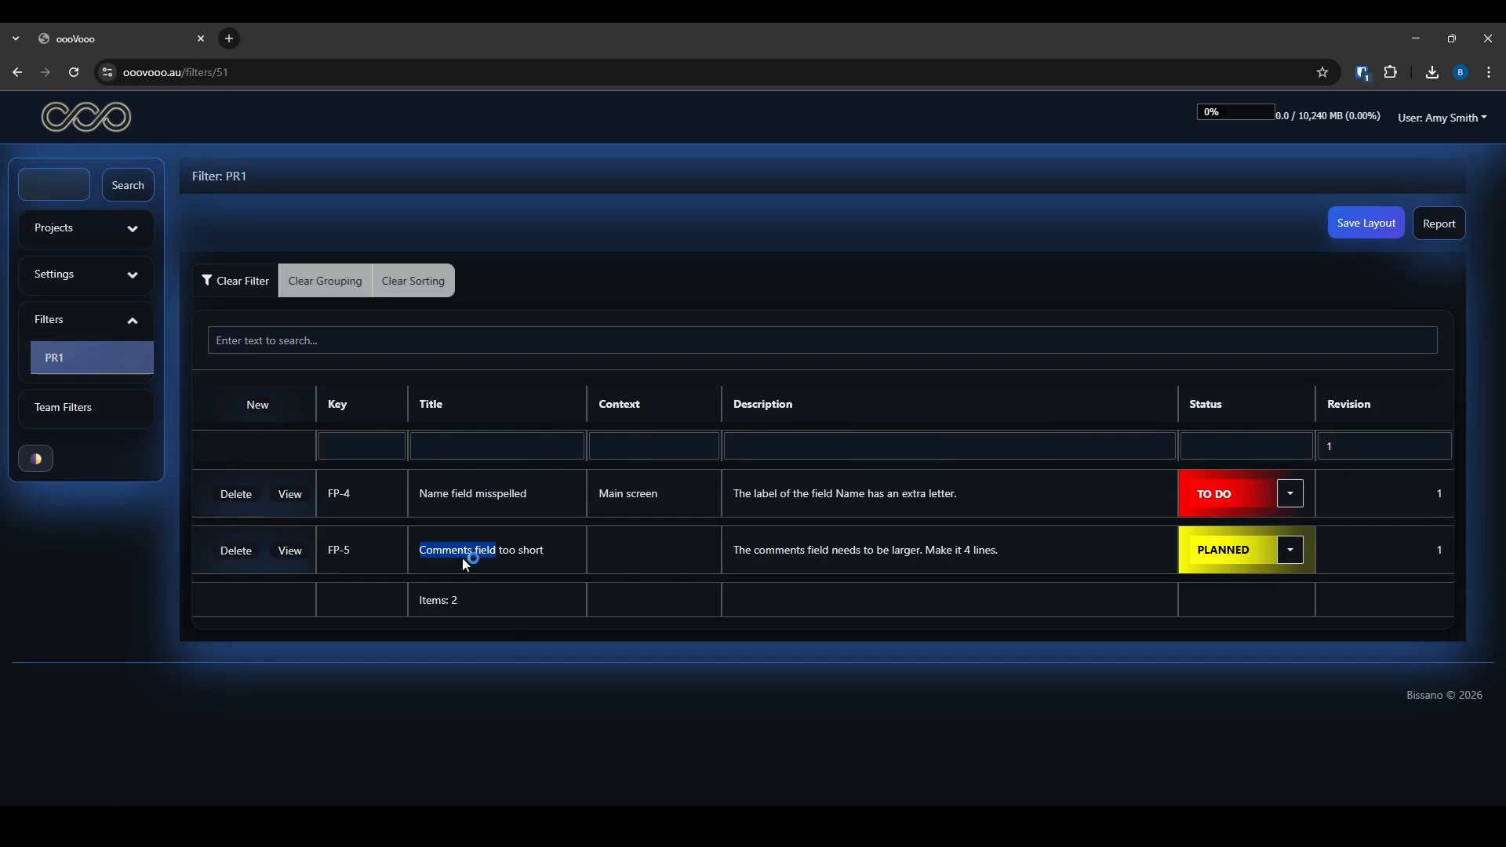
pyautogui.click(53, 184)
pyautogui.hotkey('ctrl', 'v')
pyautogui.click(128, 184)
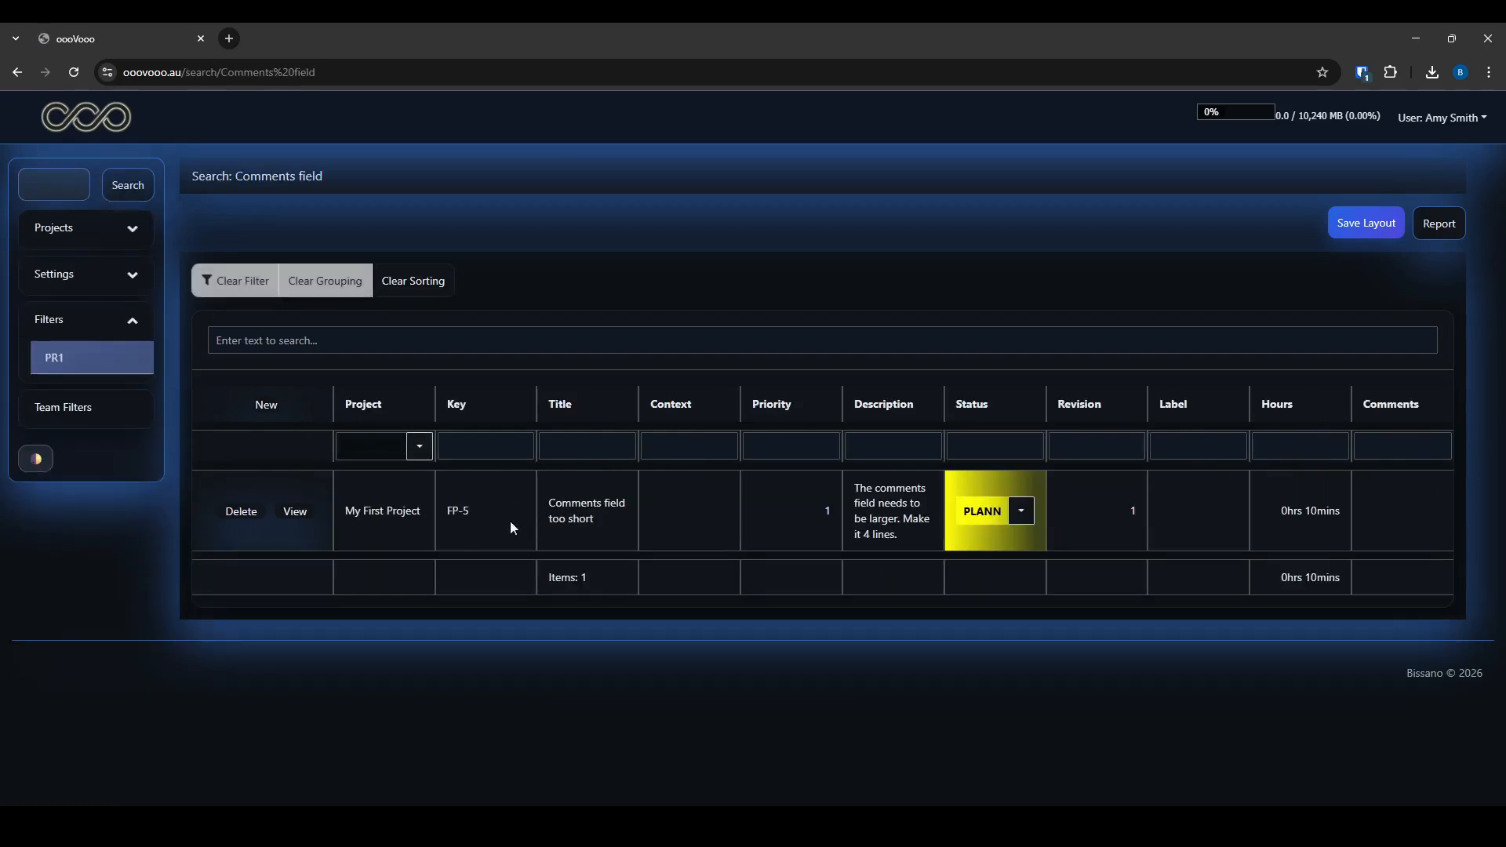
# Search items for 'needs to be larger' copied from FP-5's description
pyautogui.moveTo(885, 504); pyautogui.dragTo(894, 519)
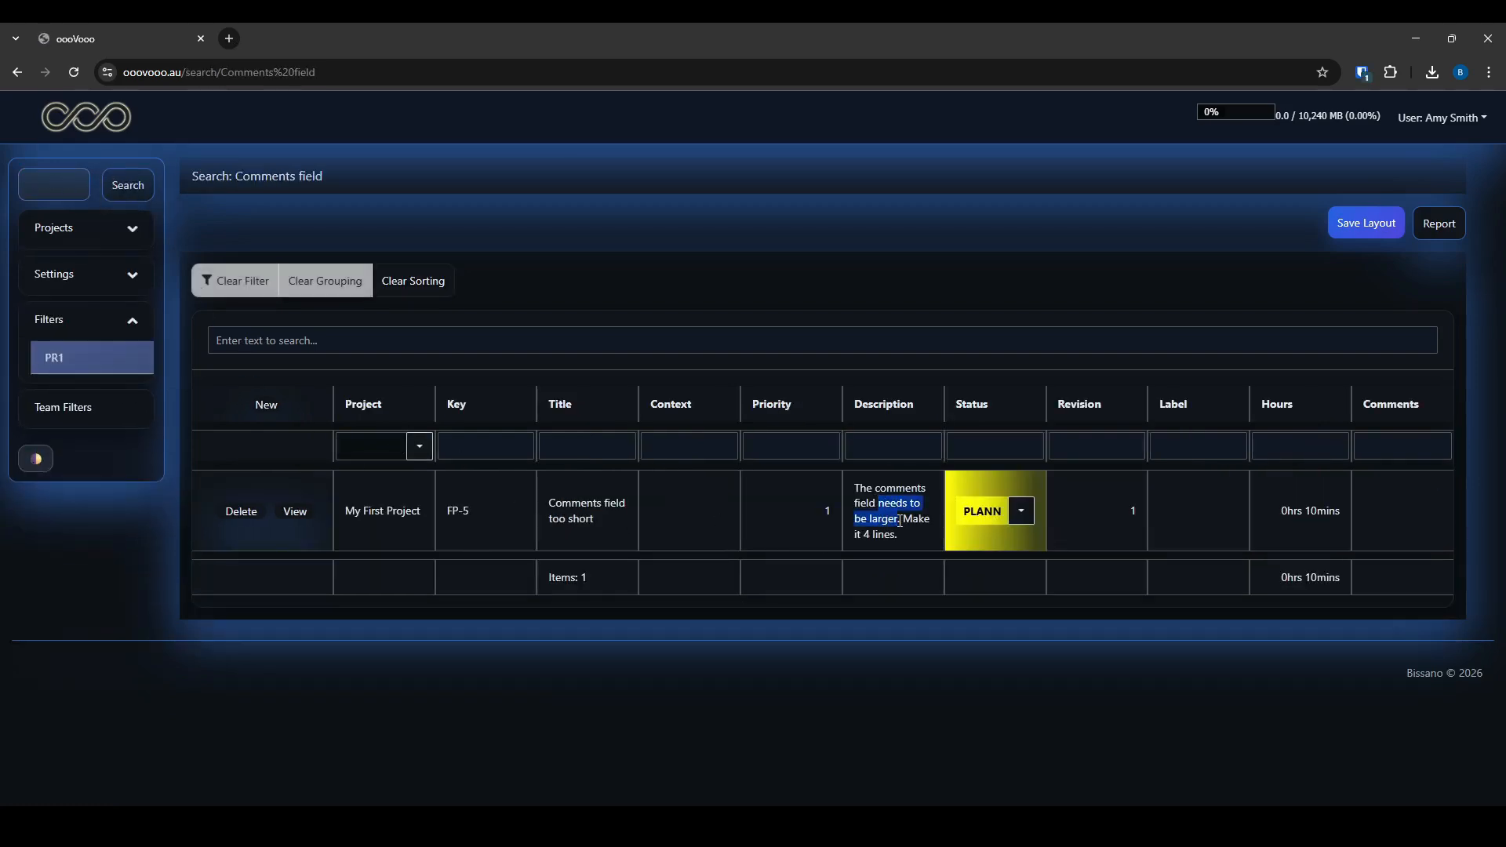
pyautogui.hotkey('ctrl', 'c')
pyautogui.click(53, 184)
pyautogui.hotkey('ctrl', 'v')
pyautogui.click(125, 188)
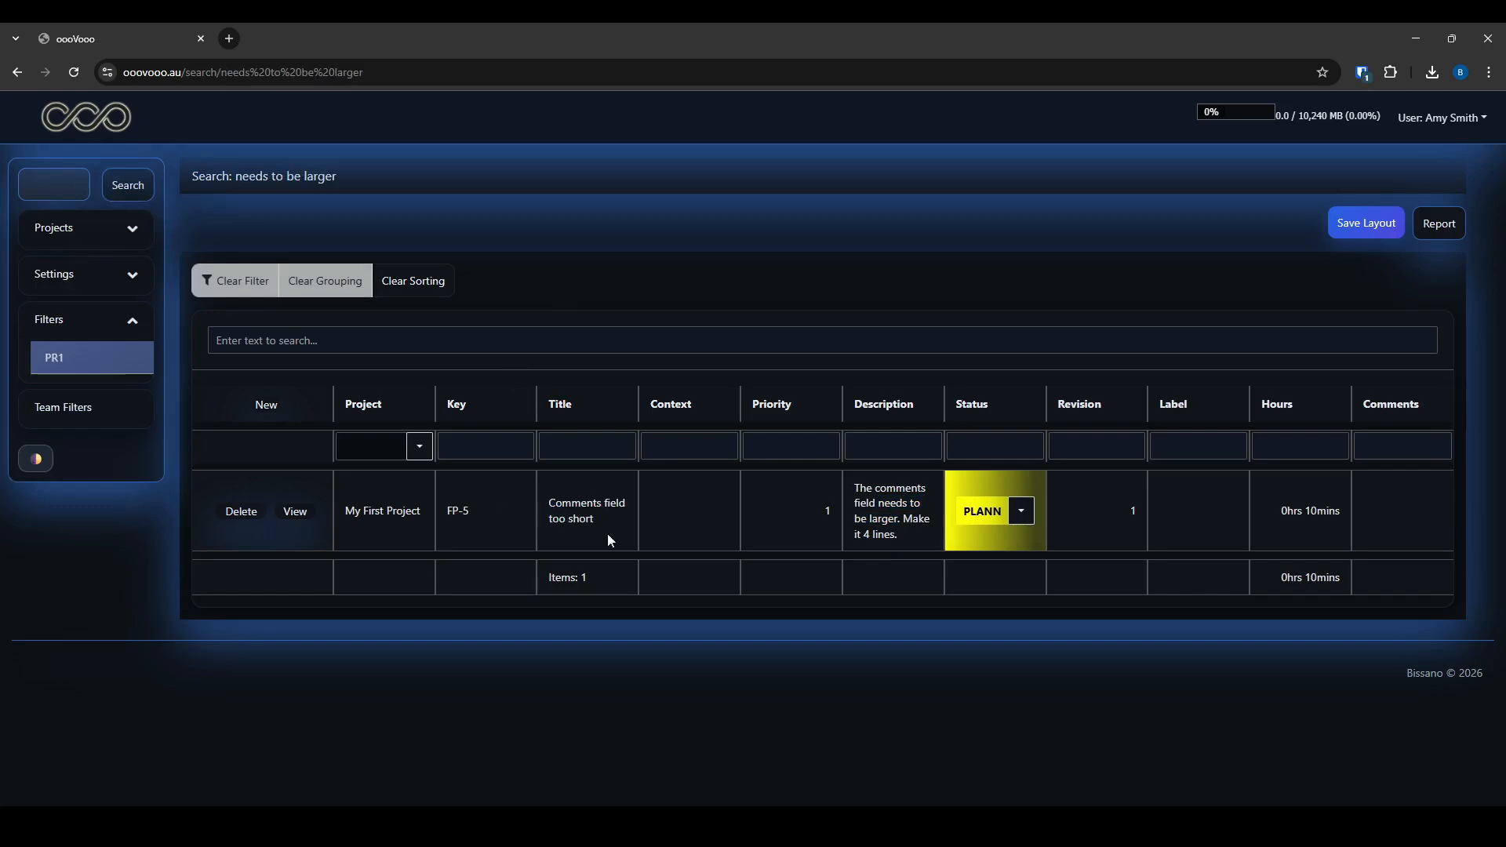
pyautogui.click(71, 274)
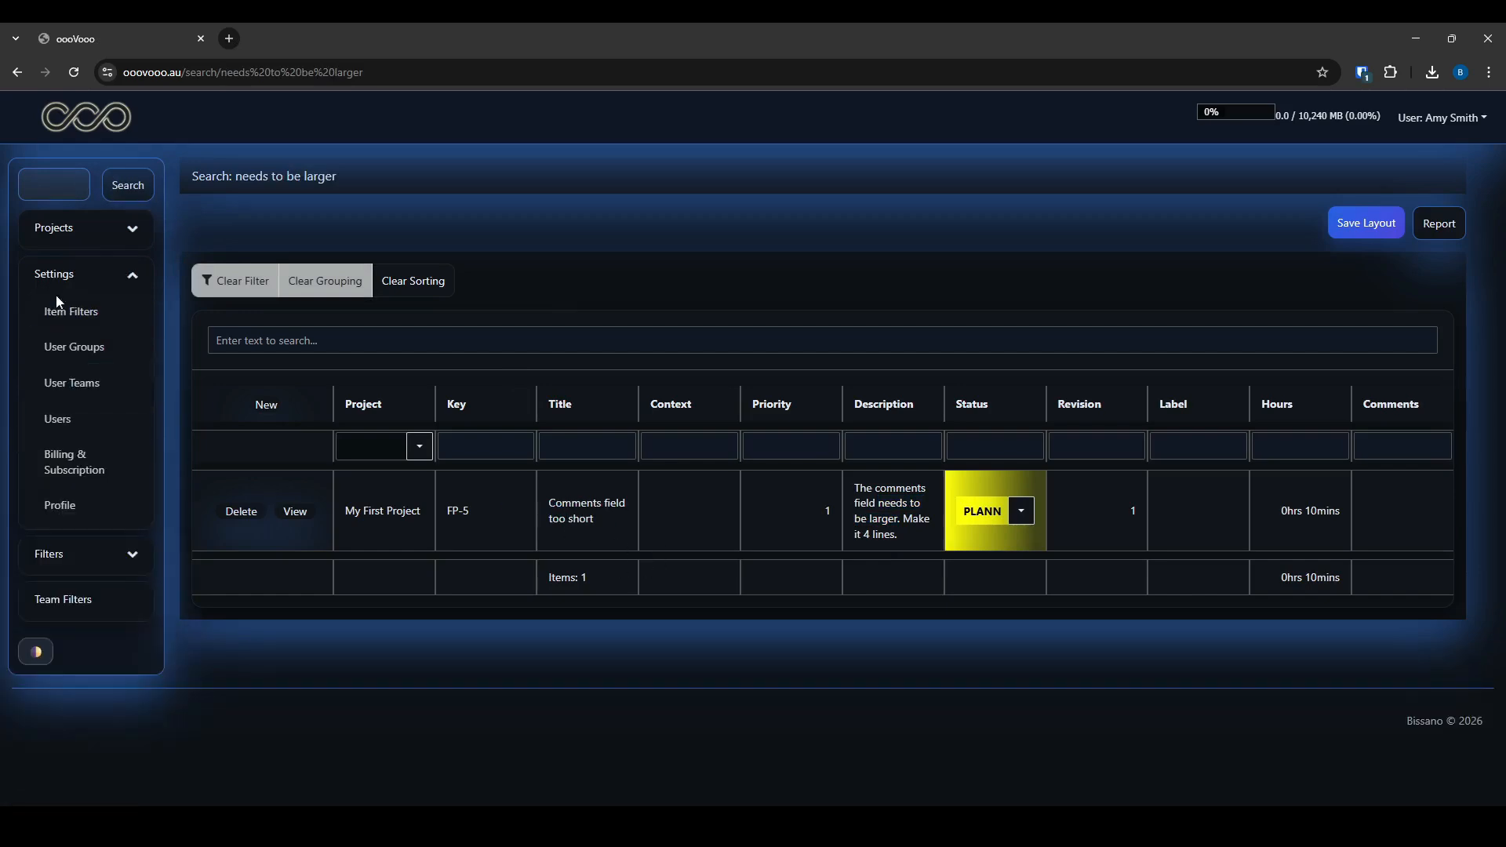
# Set Desired Users Count to 3 in Billing & Subscription settings
pyautogui.click(68, 463)
pyautogui.moveTo(326, 338); pyautogui.dragTo(453, 338)
pyautogui.click(327, 334)
pyautogui.doubleClick(346, 285)
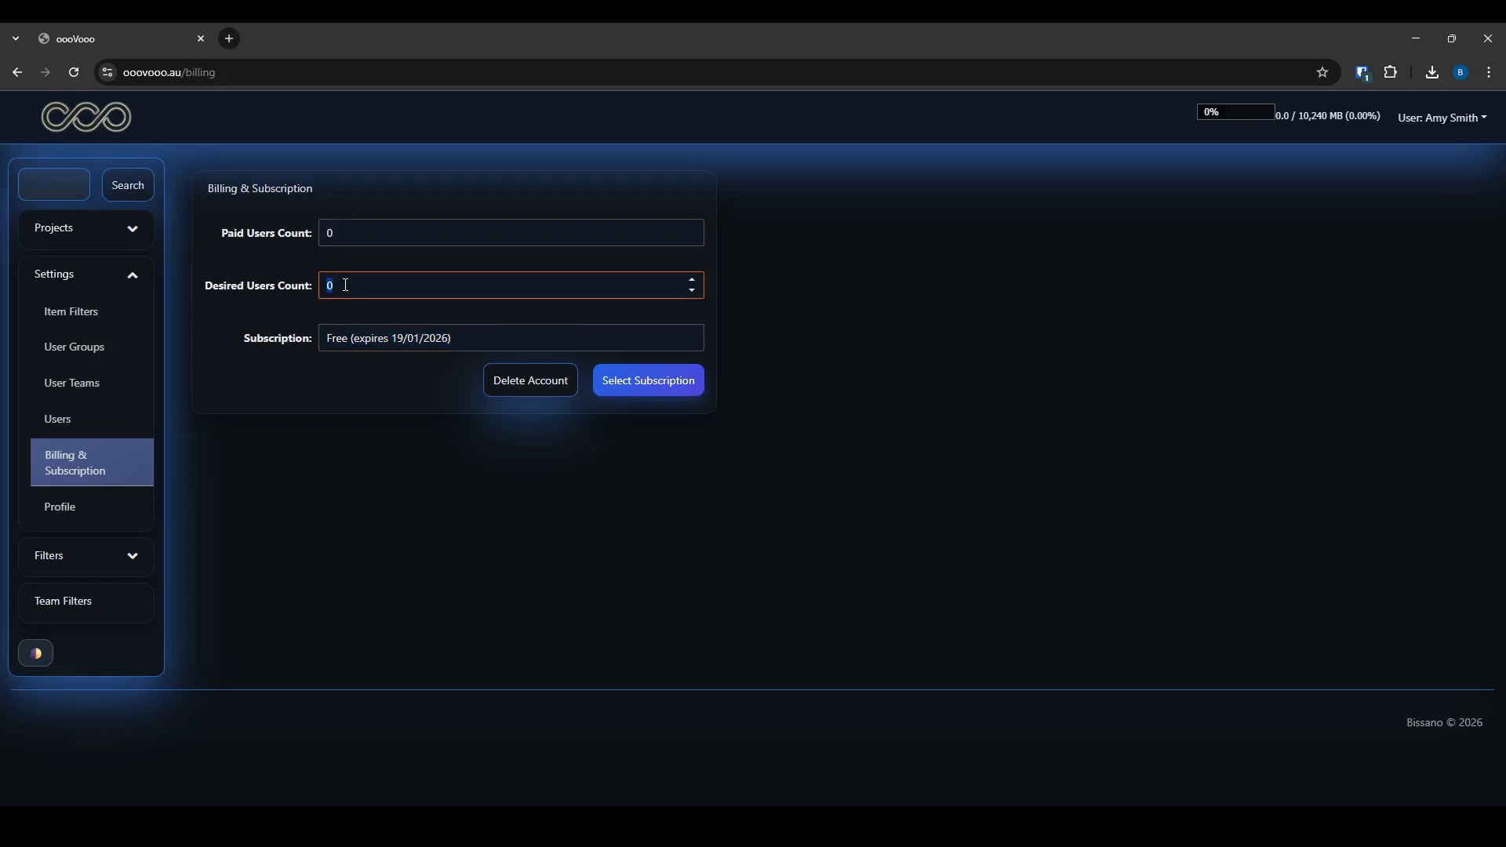
pyautogui.write('3')
# Review the subscription plans and the monthly payment page for 3 users at $36.00
pyautogui.click(651, 387)
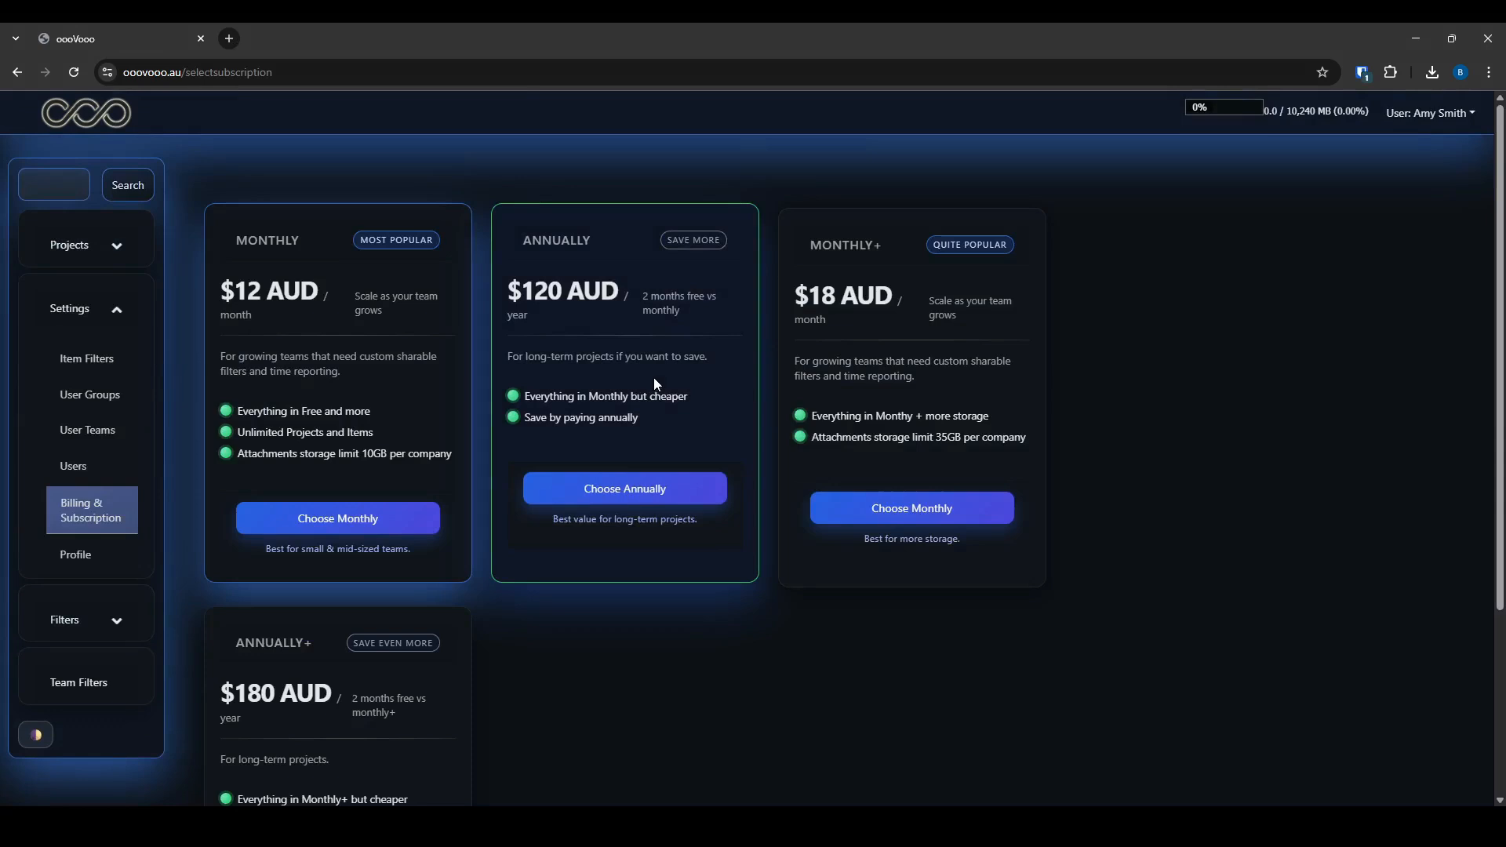
pyautogui.click(354, 526)
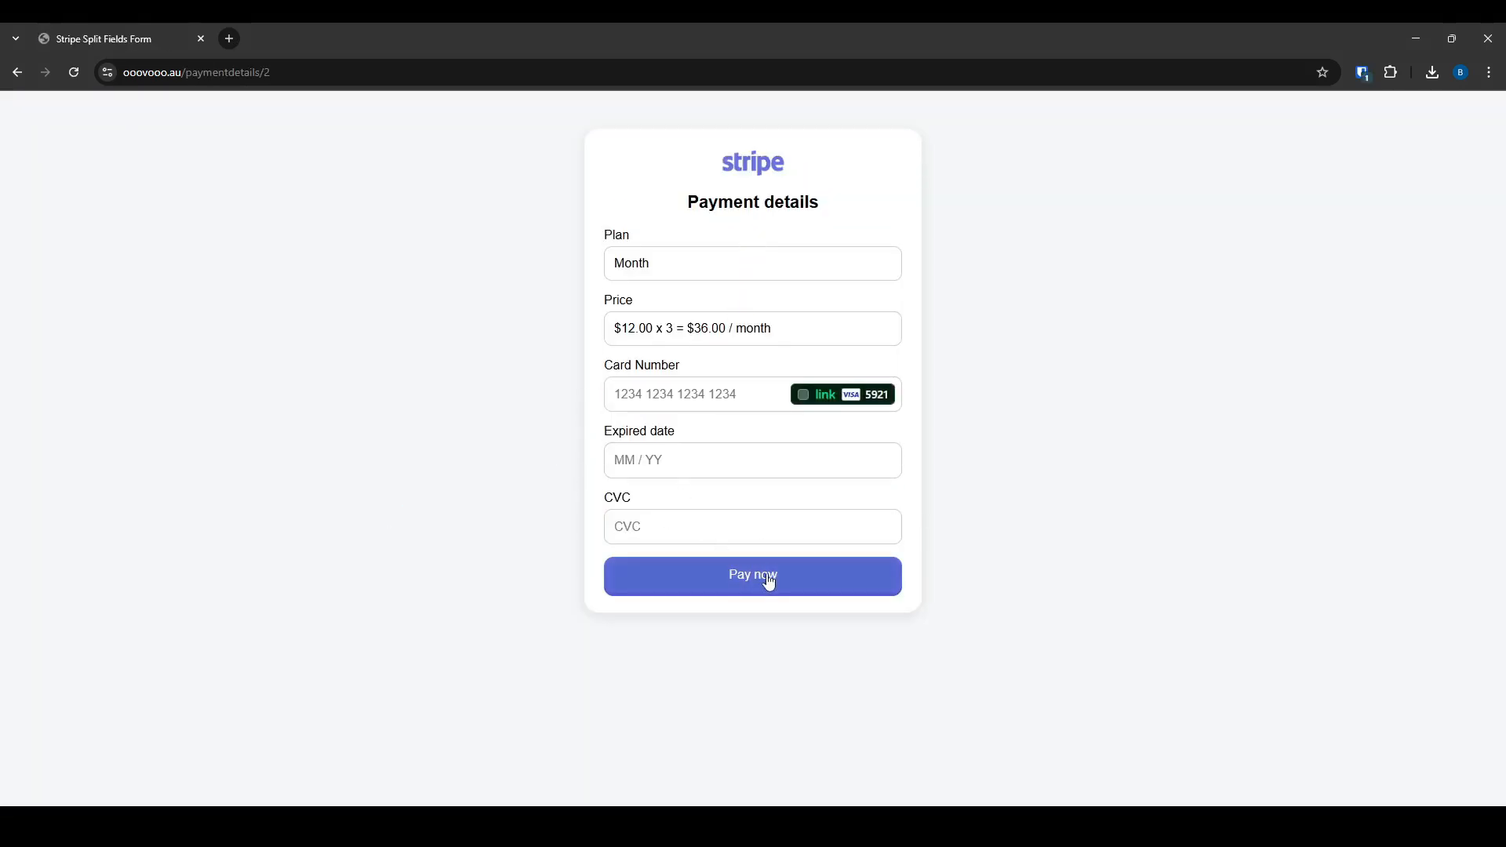
pyautogui.hotkey('alt', 'Left')
# Open the Profile page and look through the Time Zone choices, leaving the setting unchanged
pyautogui.click(83, 547)
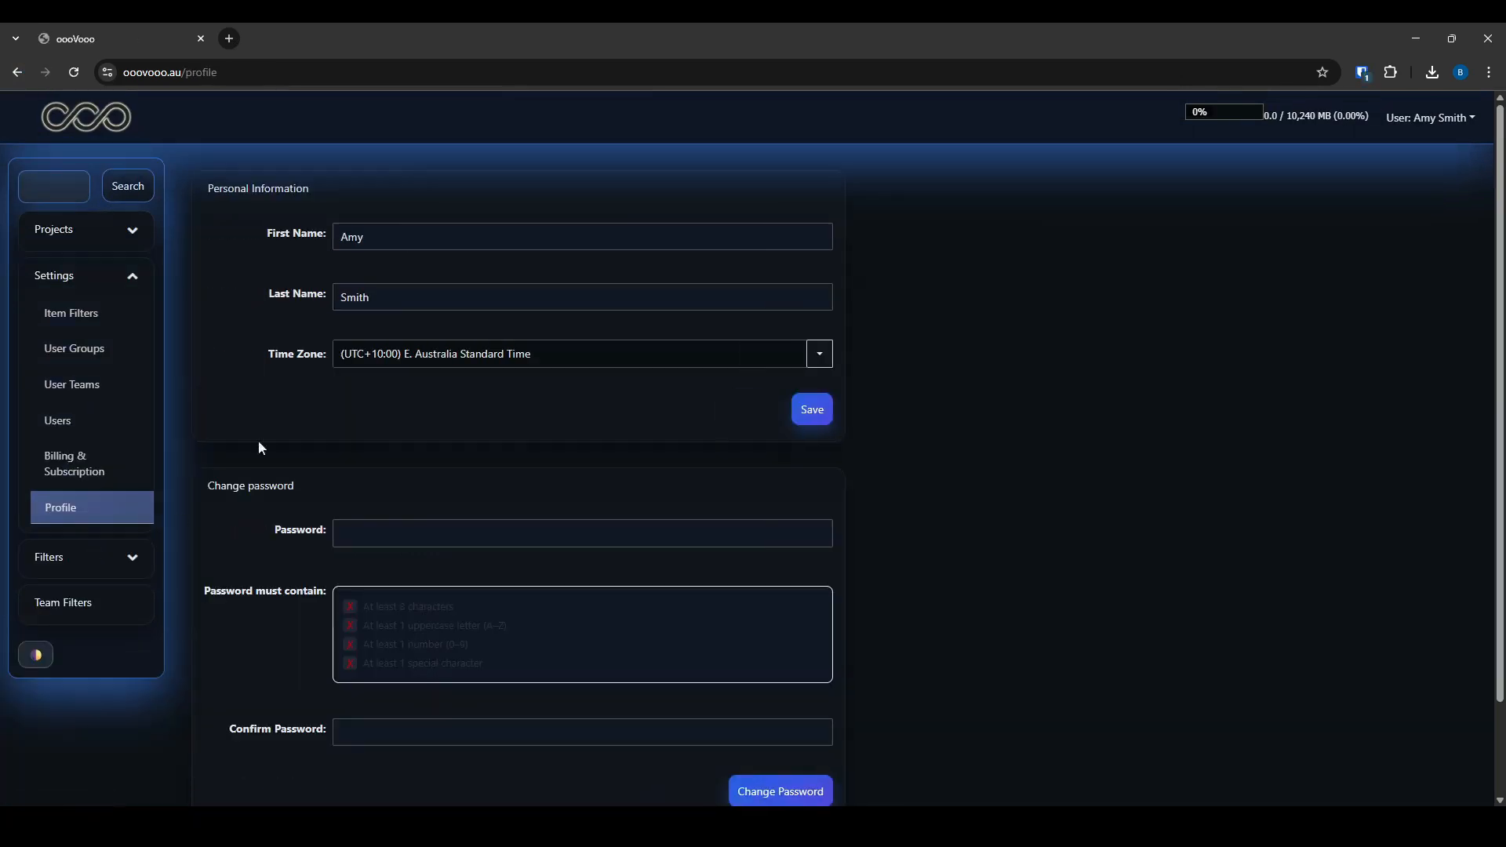
pyautogui.click(565, 357)
pyautogui.click(944, 350)
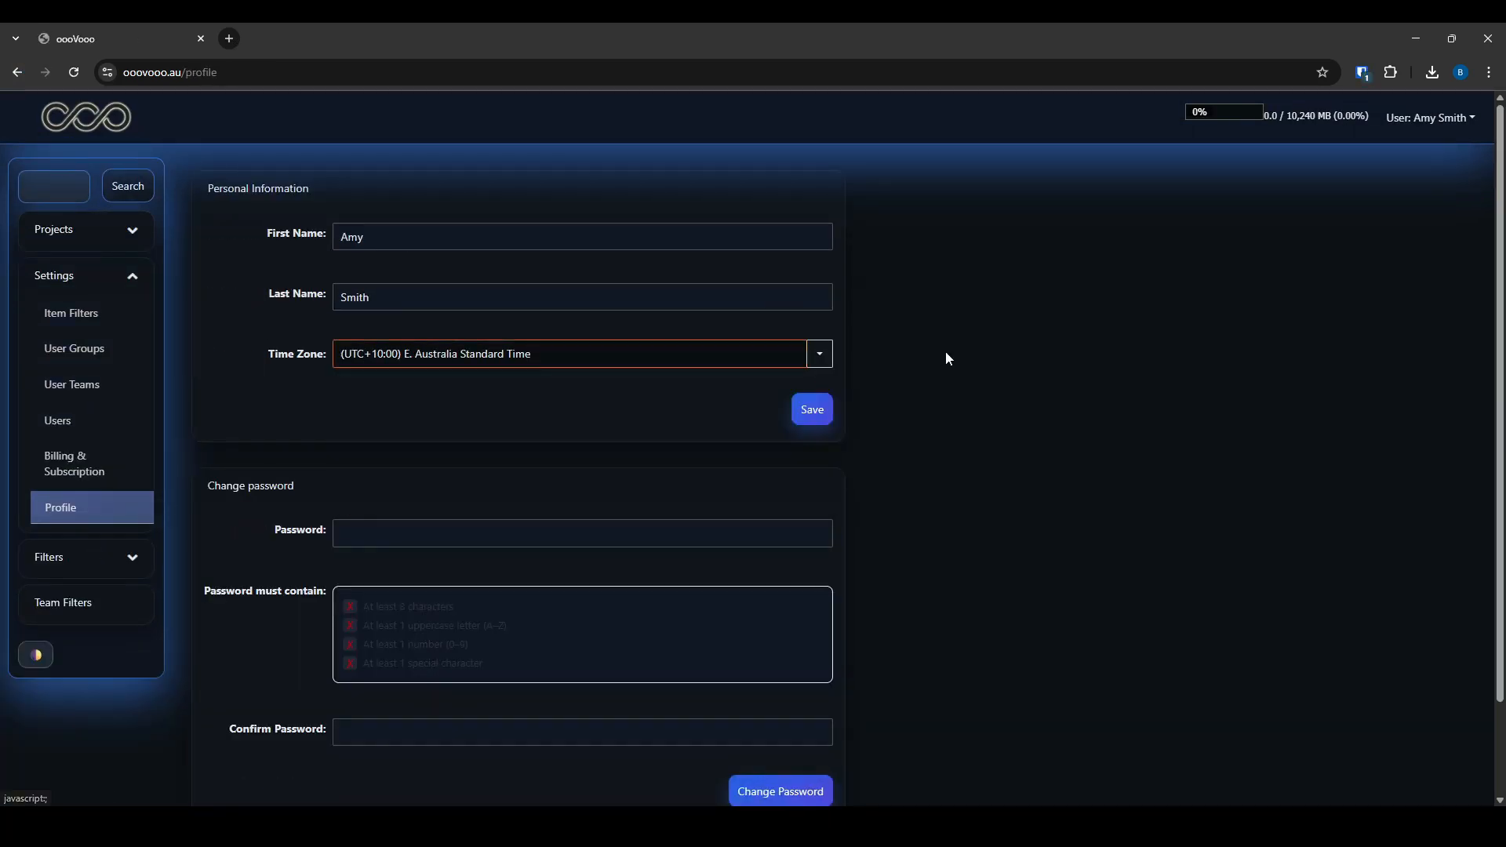
pyautogui.scroll(-2, 454, 430)
# Enter a new password and a shorter, non-matching confirmation, then briefly highlight the storage usage figures
pyautogui.click(481, 423)
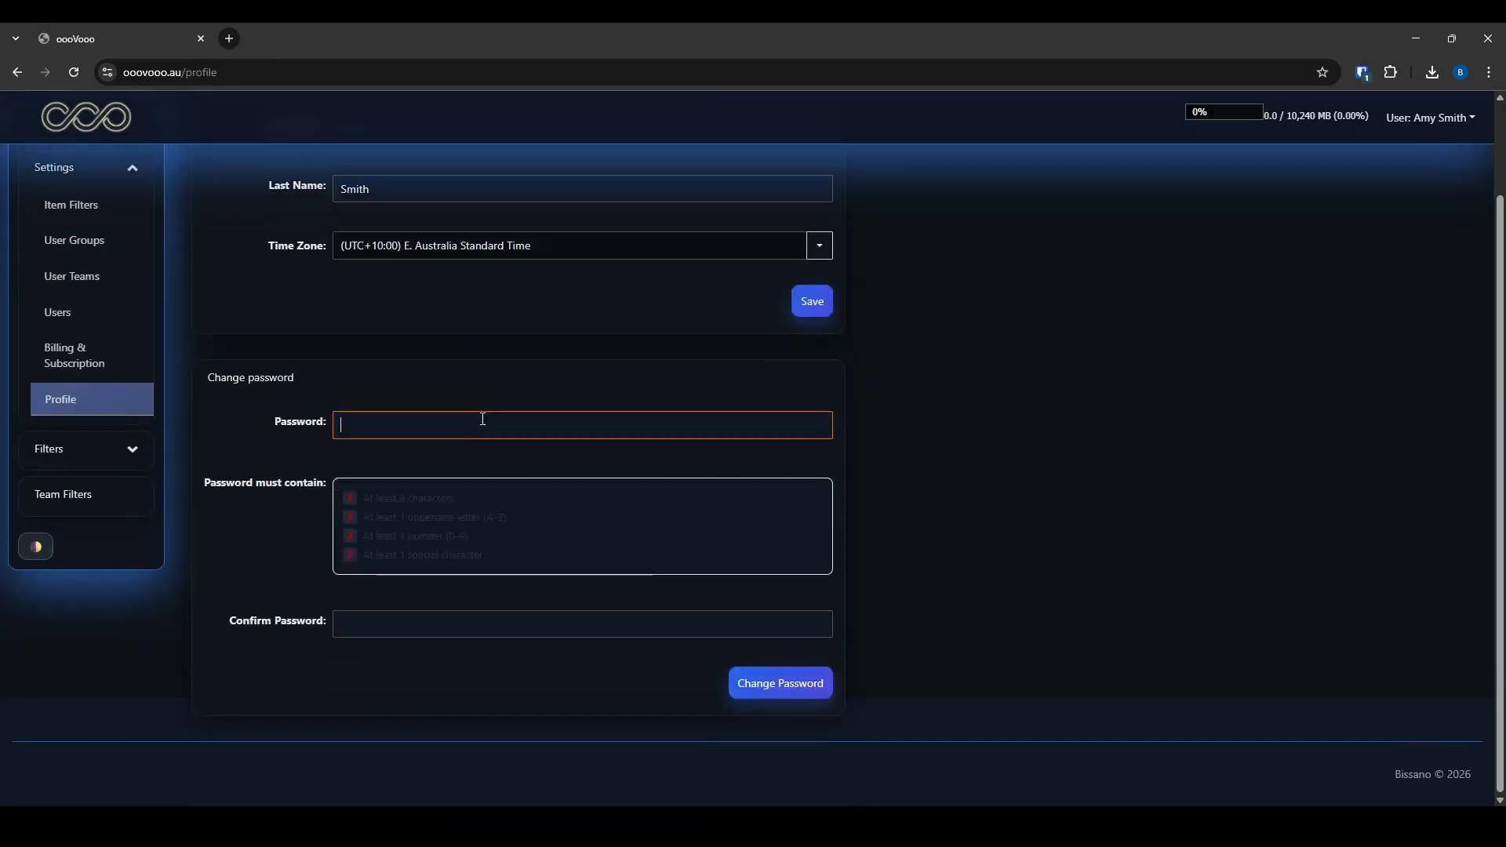
pyautogui.write('••••••••••')
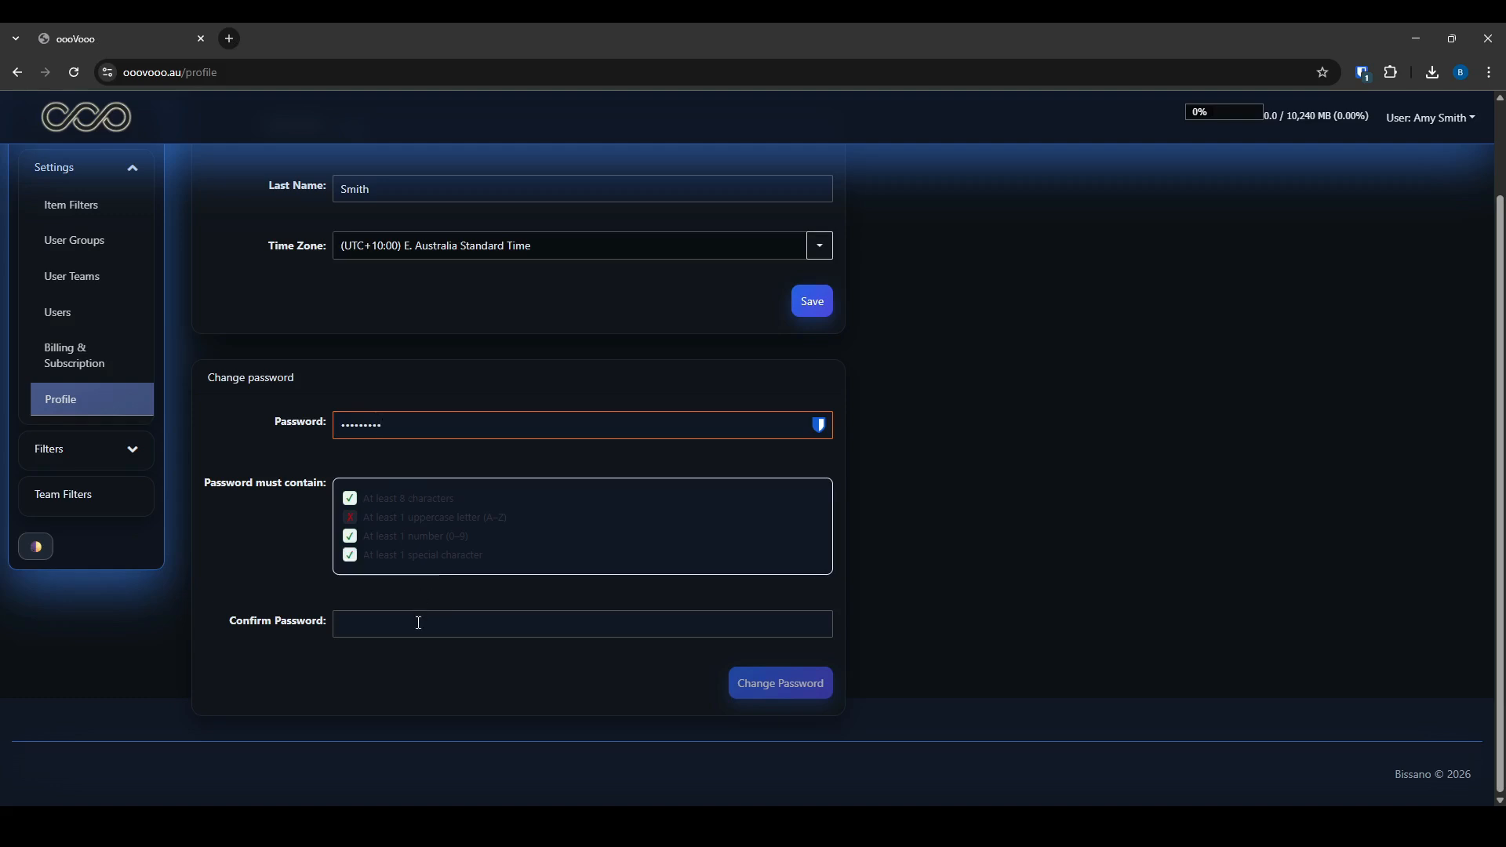
pyautogui.click(419, 622)
pyautogui.write('••••')
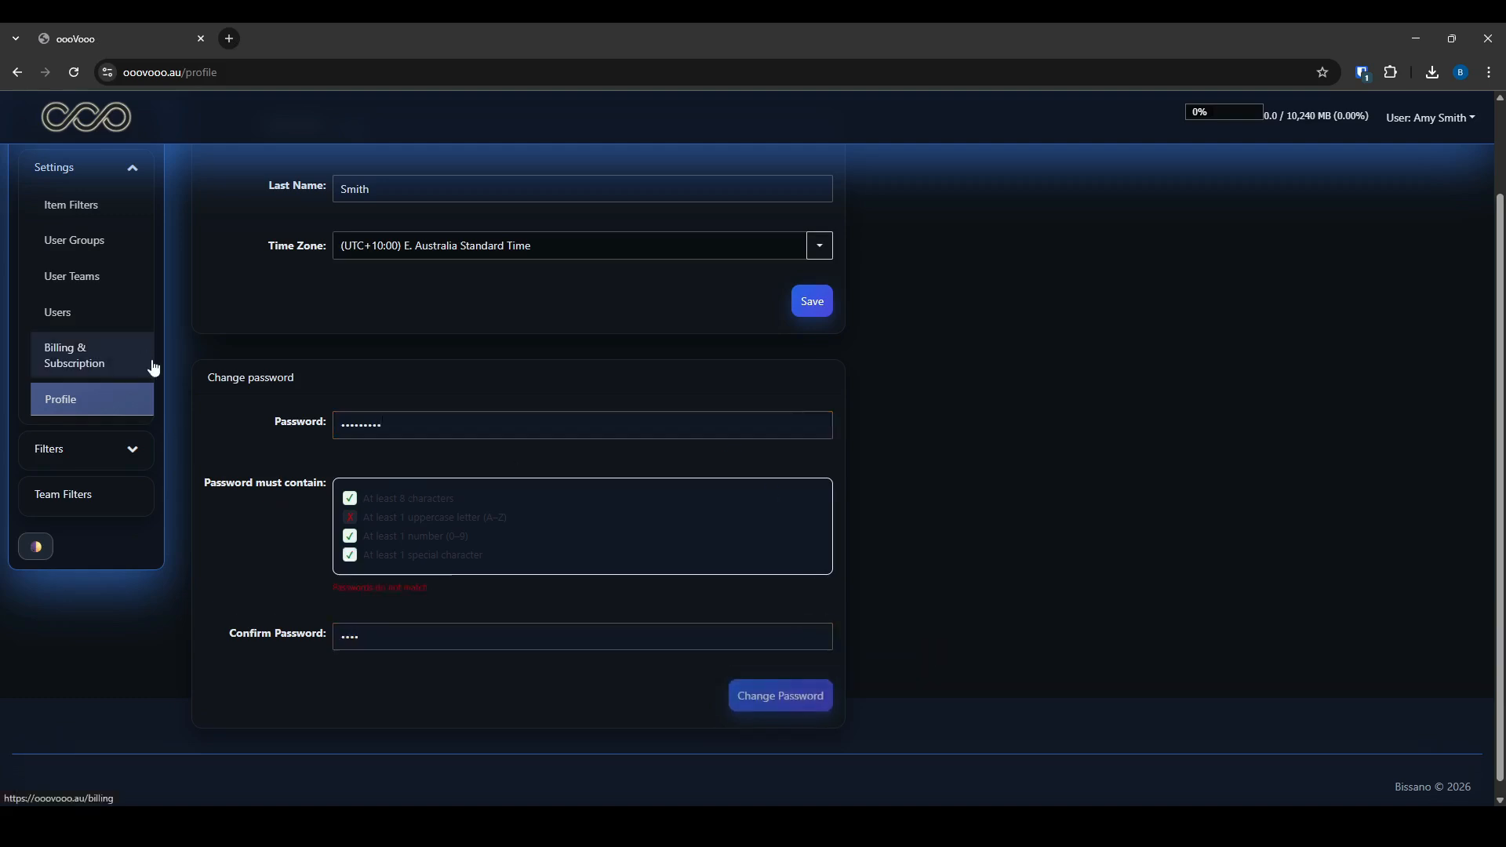
pyautogui.moveTo(1194, 115); pyautogui.dragTo(1371, 119)
pyautogui.click(1369, 120)
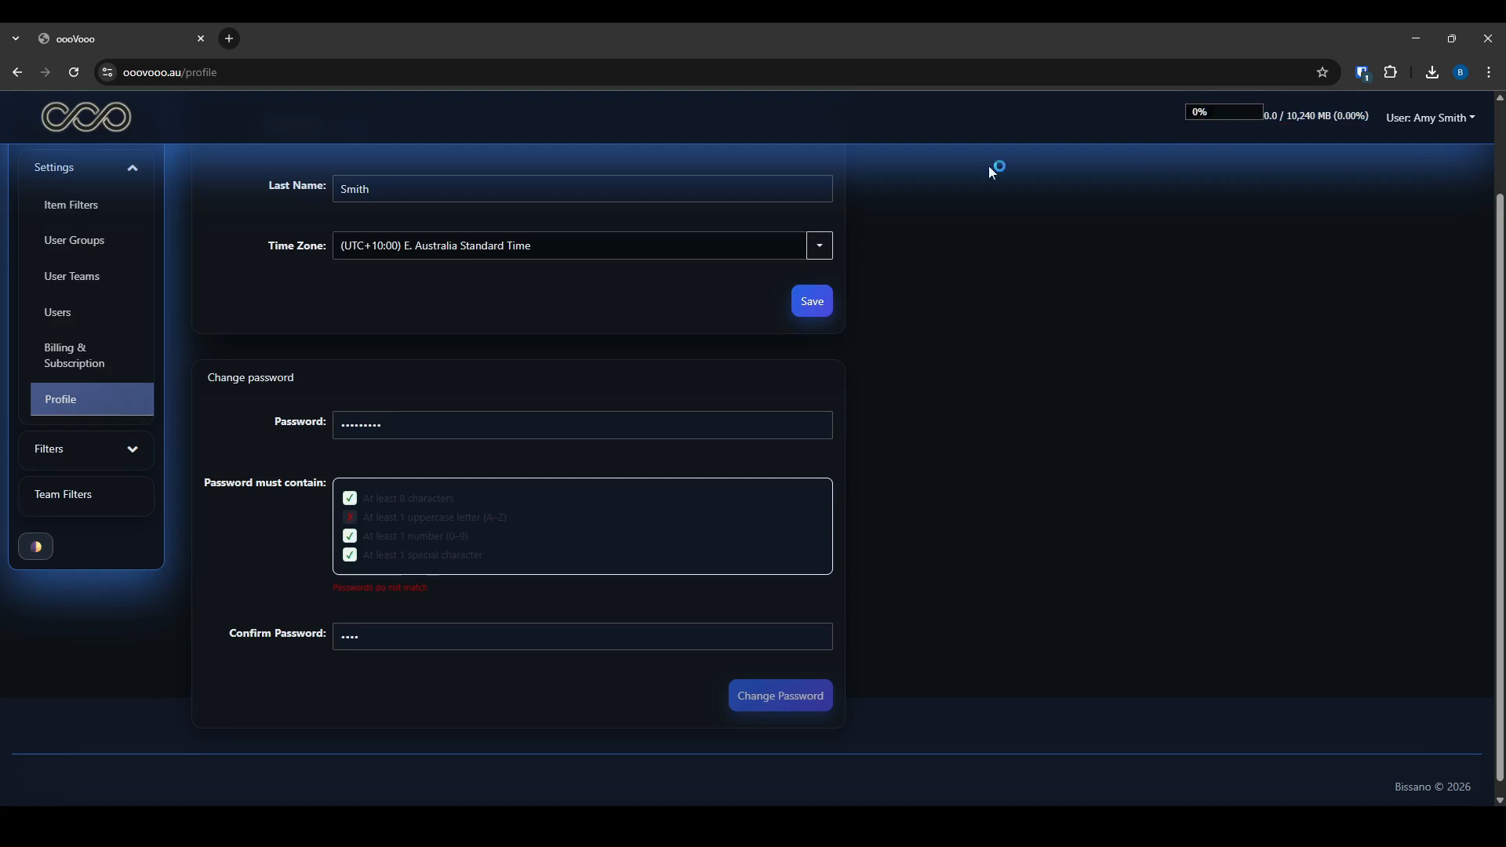